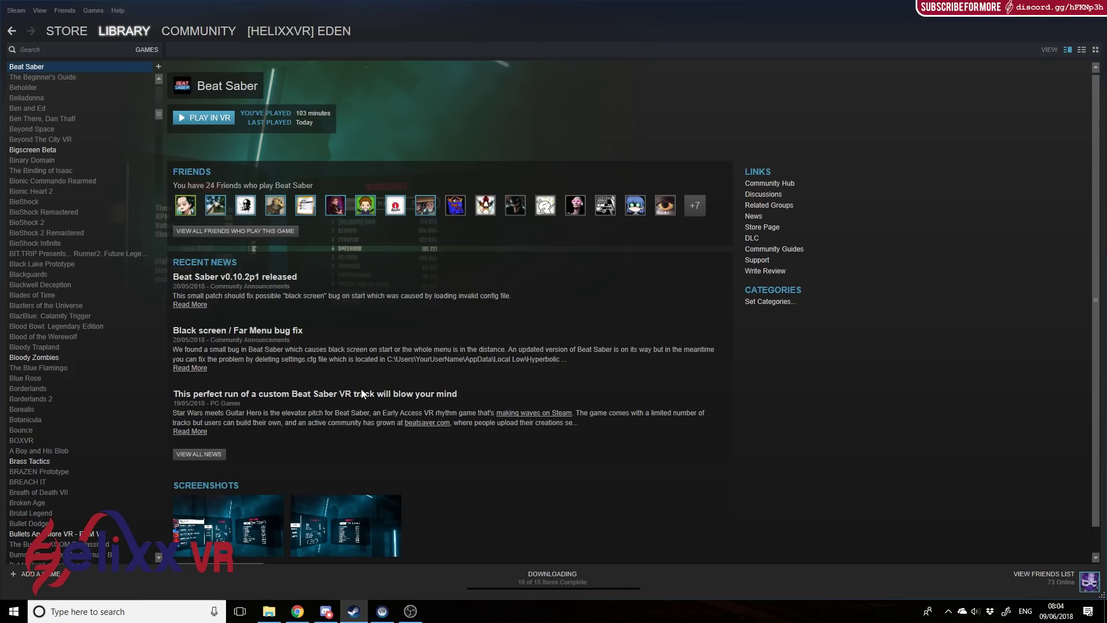
Switch to Chrome, download BeatSaberModInstaller.exe from the Beat Saber Mod Installer 1.4 release, and run it
{"action": "left_click", "coordinate": [306, 614]}
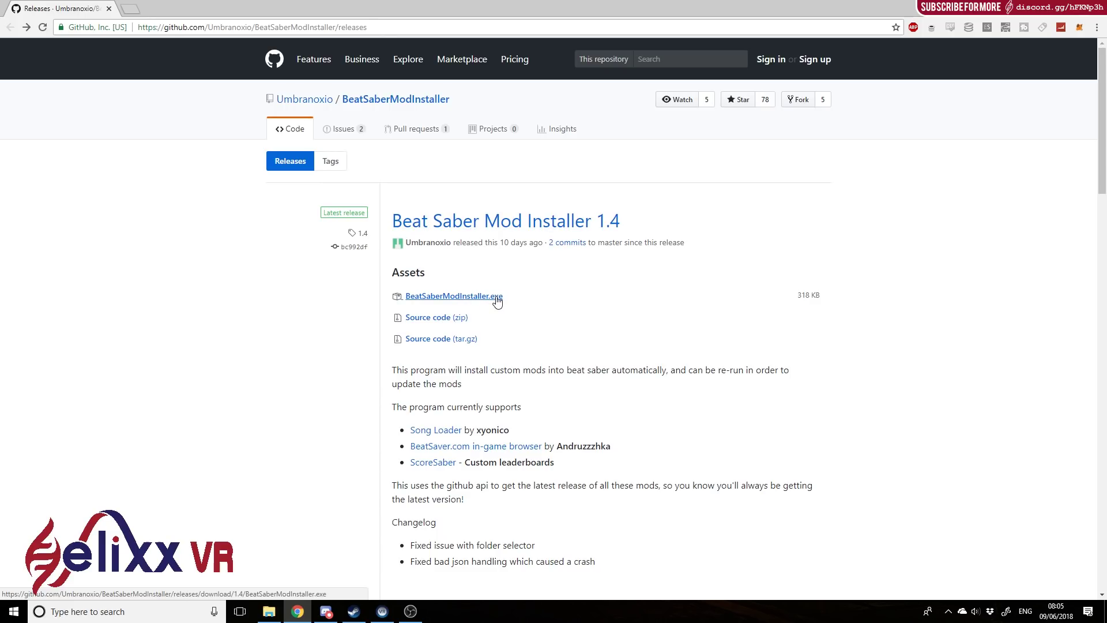
{"action": "left_click", "coordinate": [496, 298]}
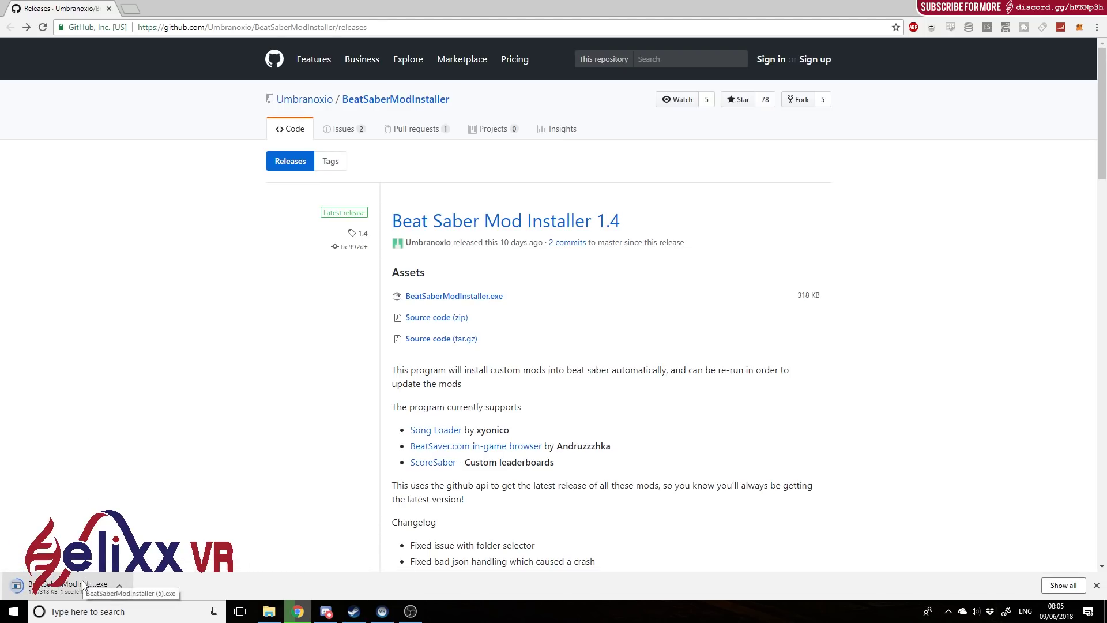
{"action": "left_click", "coordinate": [82, 585]}
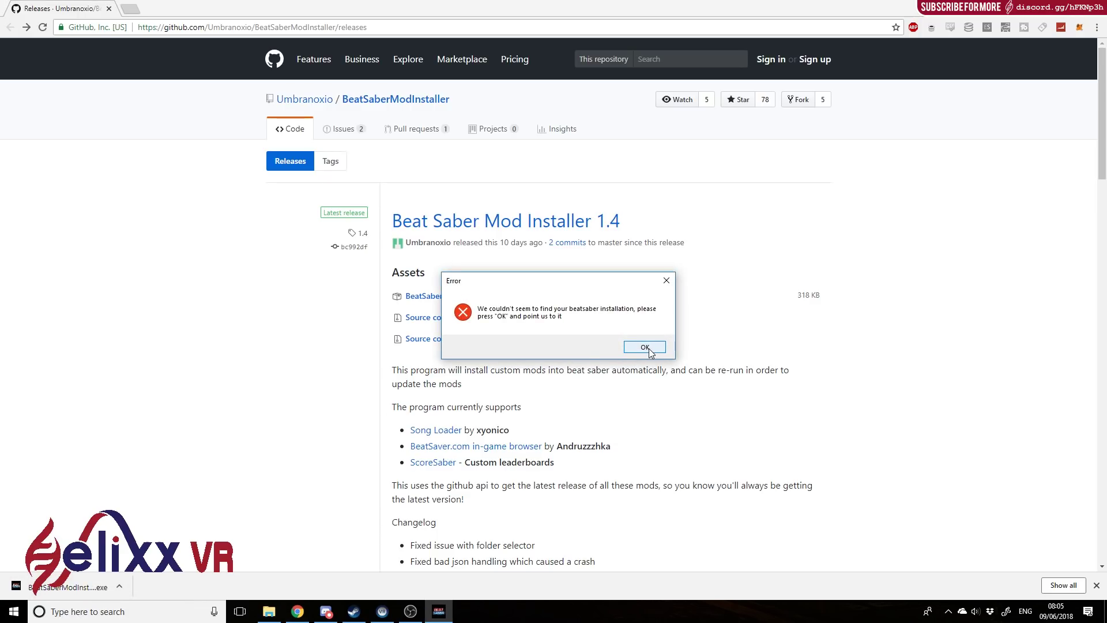
Point the mod installer to the game folder Z:\Game Storage\steamapps\common\Beat Saber
{"action": "left_click", "coordinate": [649, 349]}
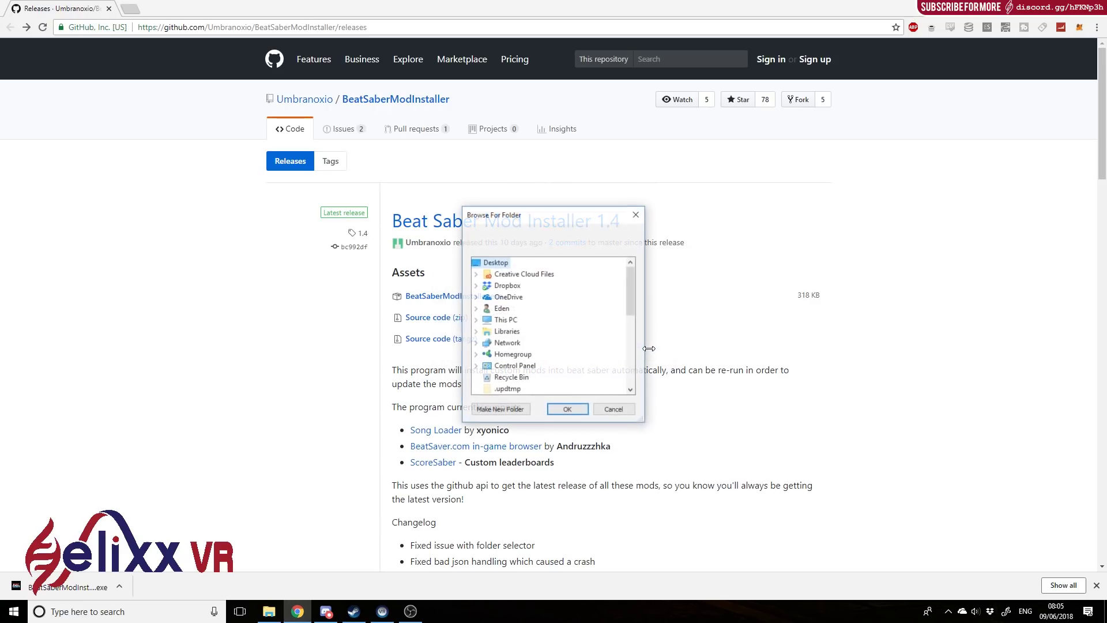
{"action": "left_click", "coordinate": [475, 320]}
{"action": "scroll", "coordinate": [475, 335], "scroll_direction": "down", "scroll_amount": 2}
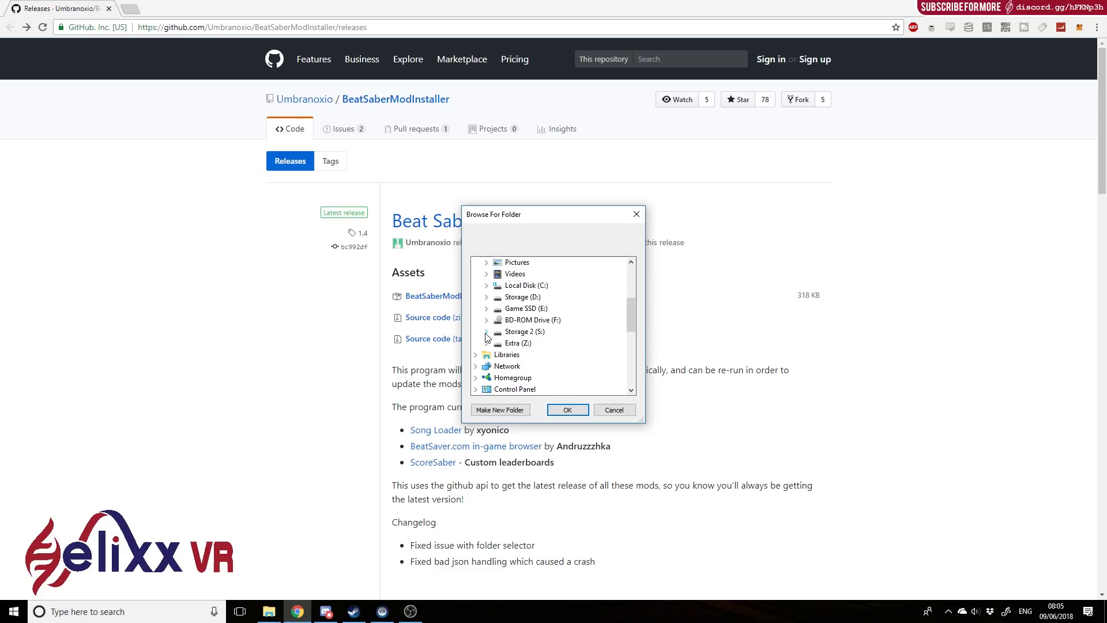
{"action": "left_click", "coordinate": [487, 344]}
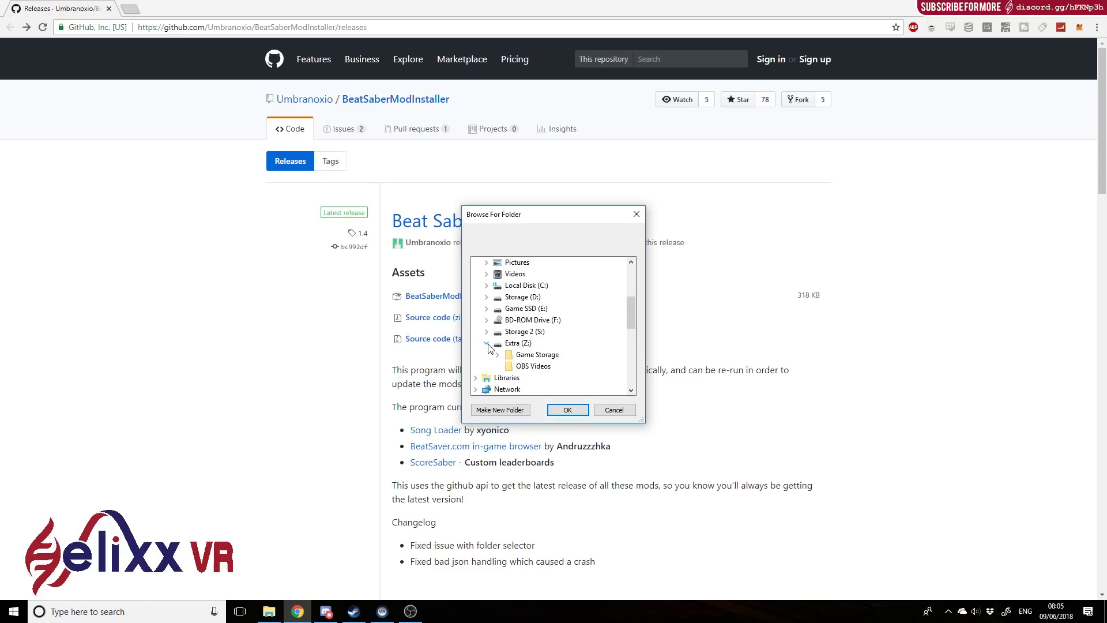
{"action": "left_click", "coordinate": [513, 355]}
{"action": "double_click", "coordinate": [536, 356]}
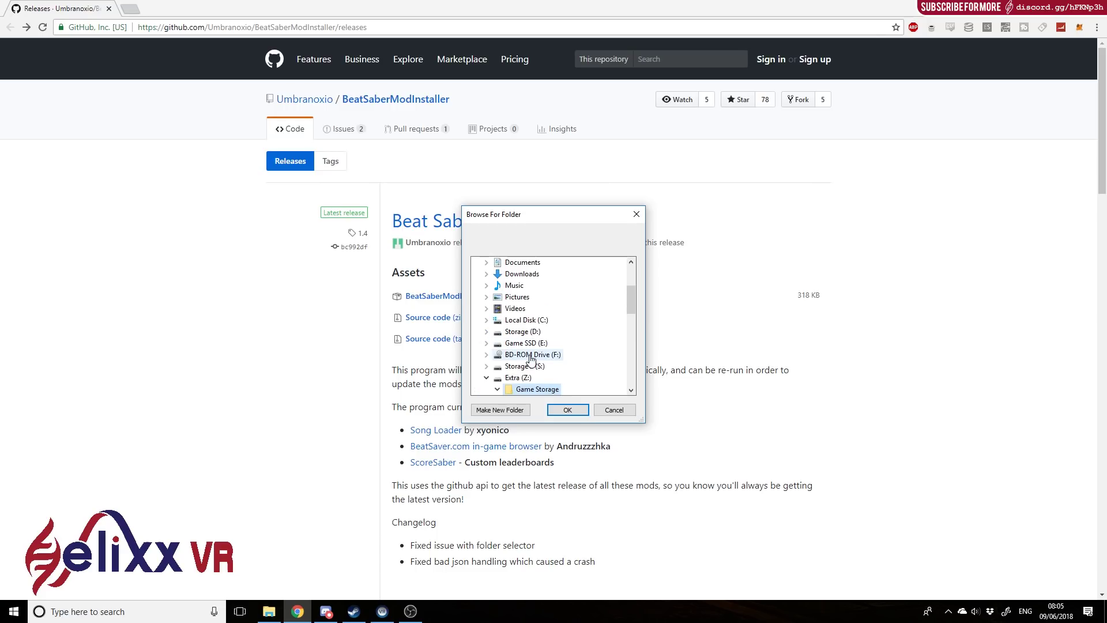
{"action": "scroll", "coordinate": [602, 329], "scroll_direction": "down", "scroll_amount": 4}
{"action": "scroll", "coordinate": [600, 295], "scroll_direction": "up", "scroll_amount": 1}
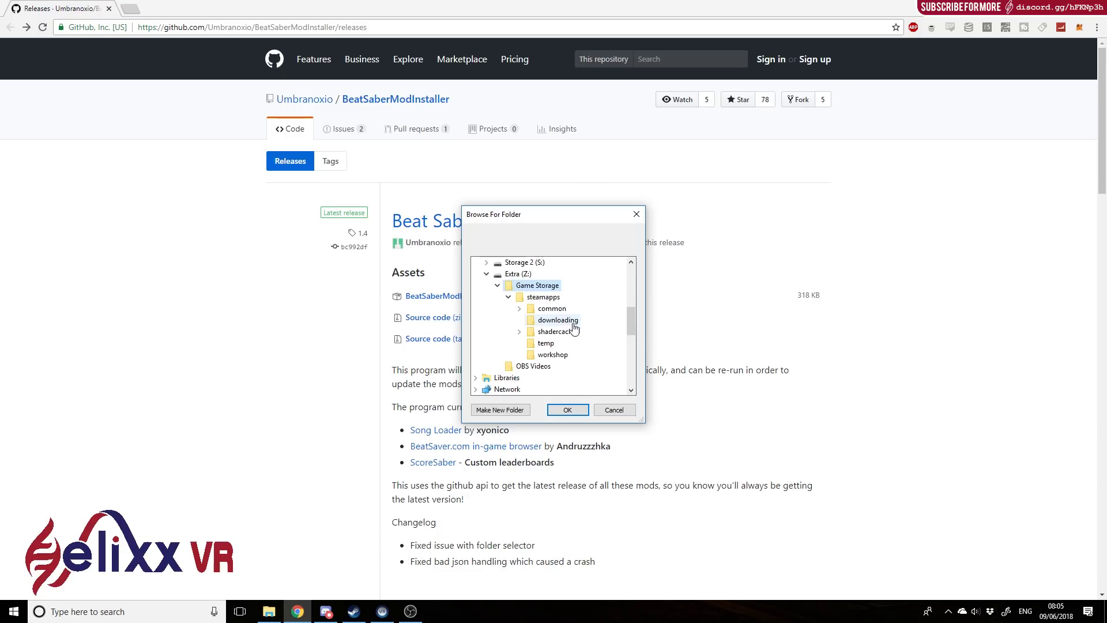
{"action": "double_click", "coordinate": [557, 313]}
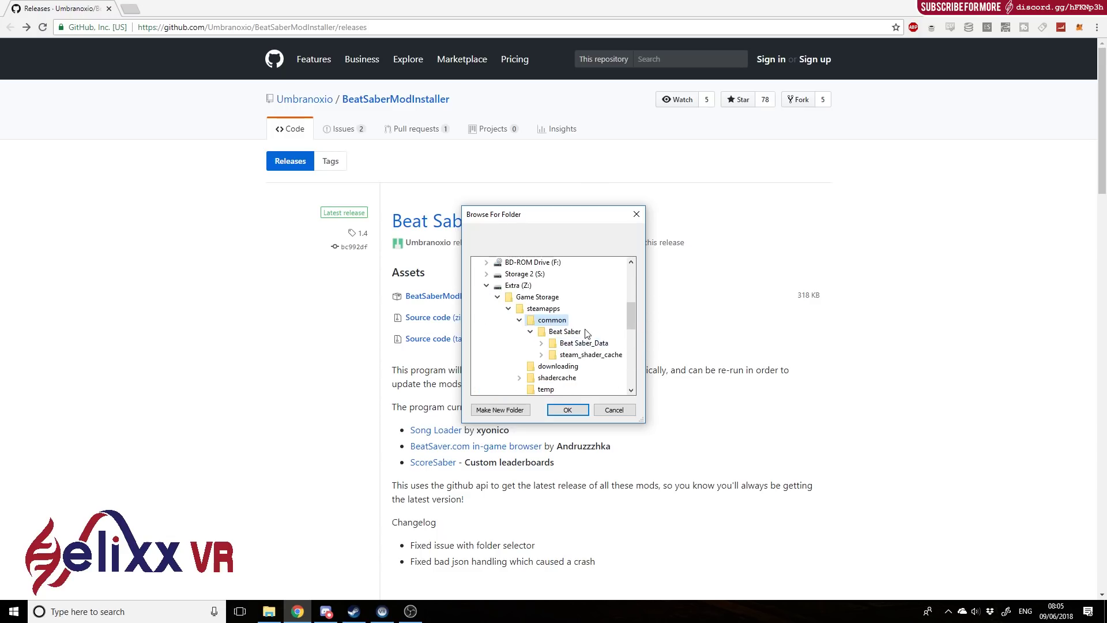
{"action": "left_click", "coordinate": [567, 332]}
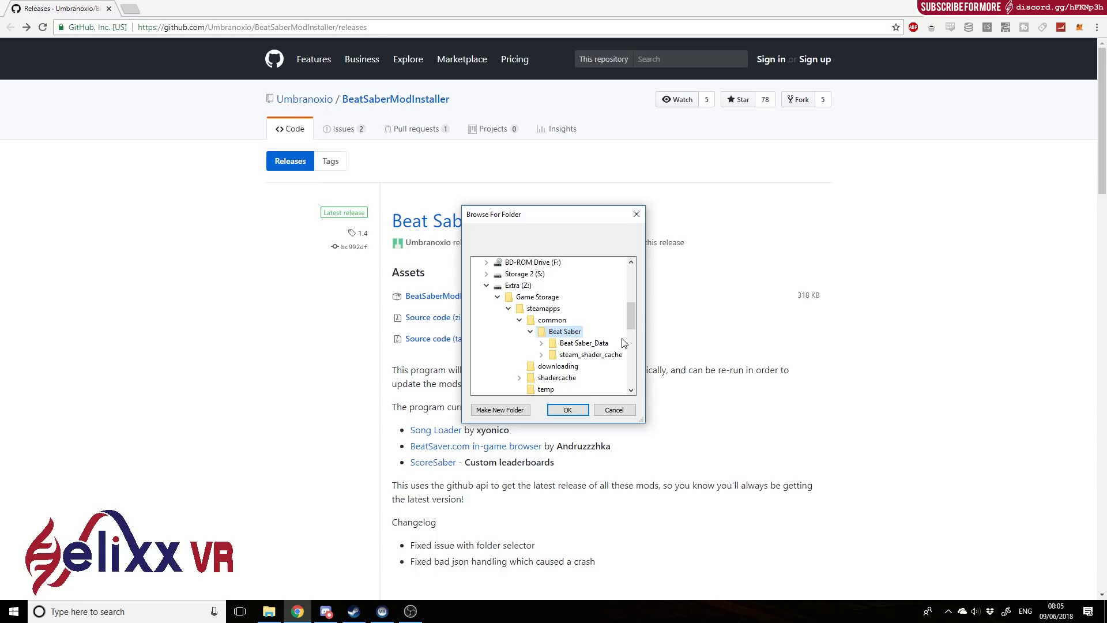
{"action": "left_click", "coordinate": [576, 415]}
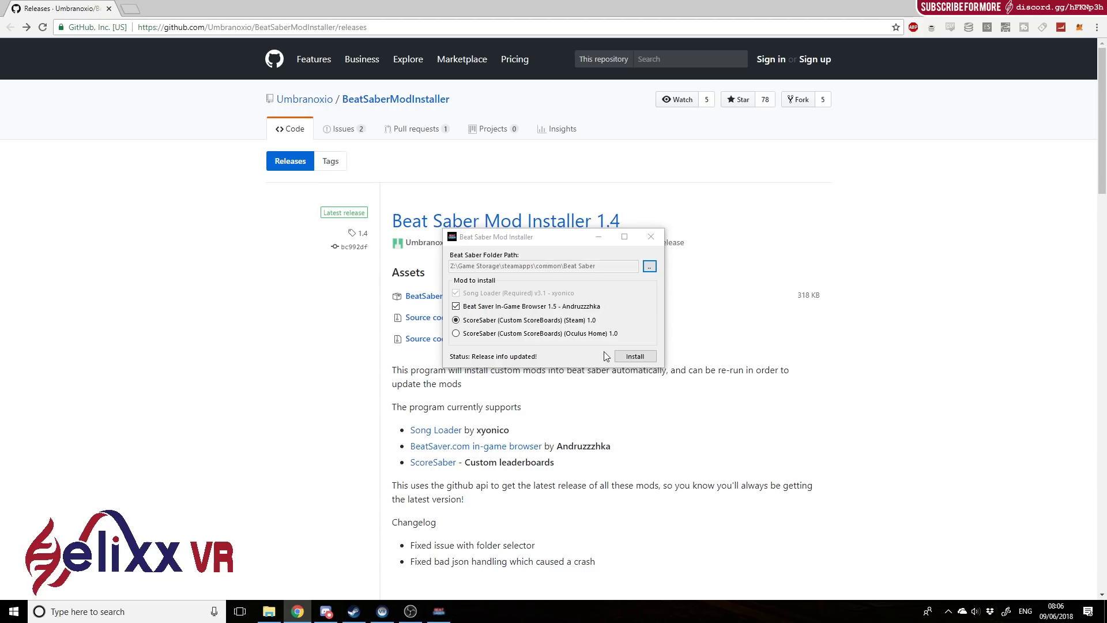
Install the selected mods with the Steam version of ScoreSaber, and launch Beat Saber in VR from the Steam library
{"action": "left_click", "coordinate": [635, 356]}
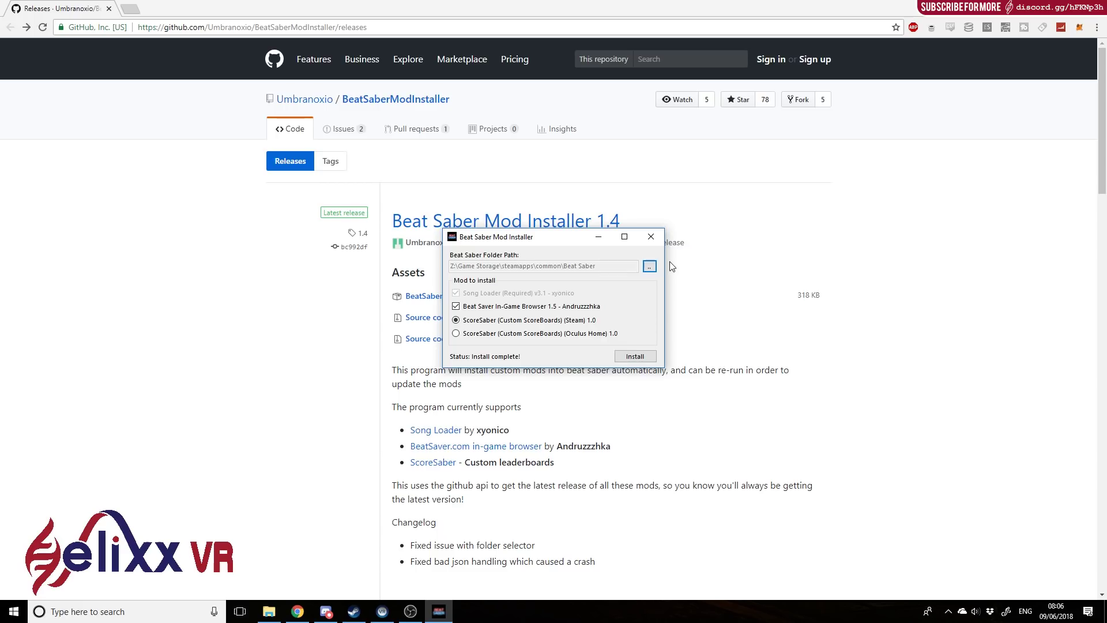
{"action": "left_click", "coordinate": [651, 237]}
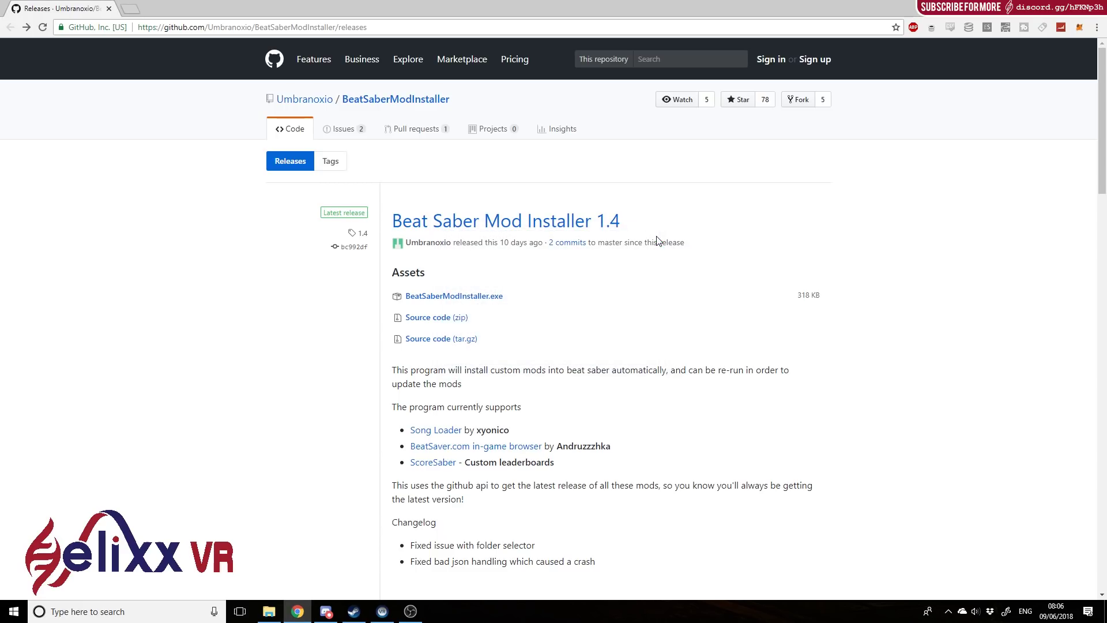
{"action": "left_click", "coordinate": [355, 616]}
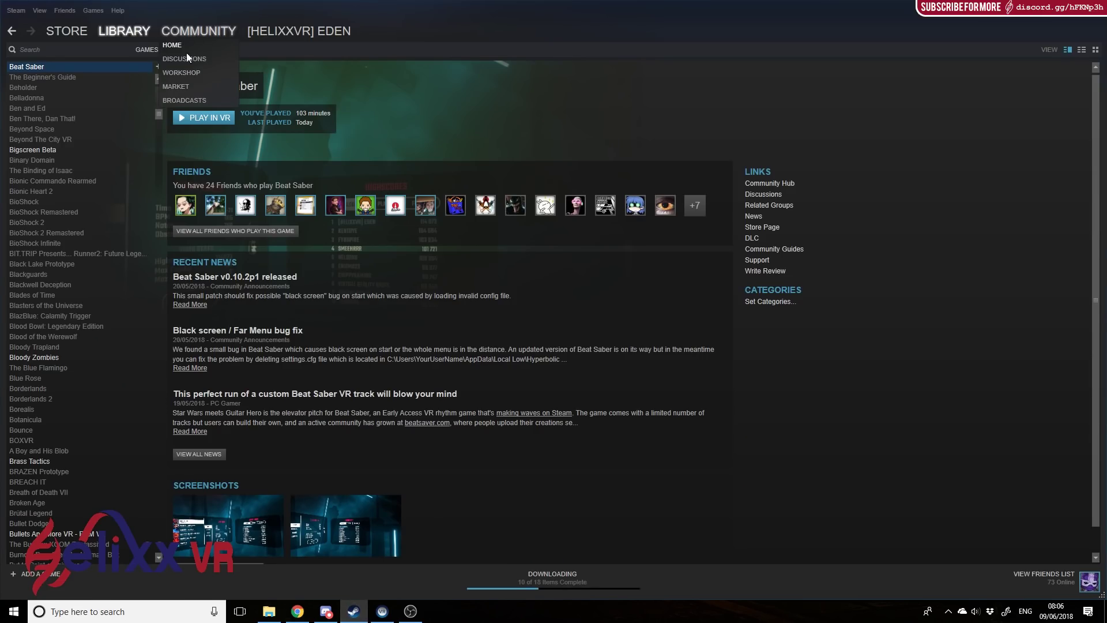
{"action": "left_click", "coordinate": [207, 118]}
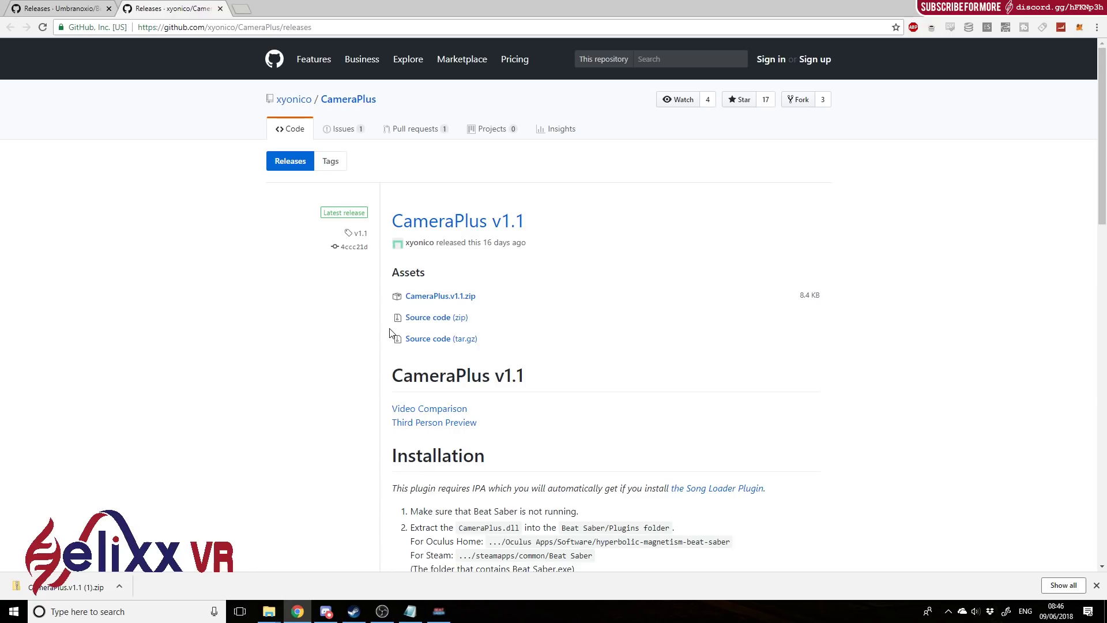
Download CameraPlus.v1.1.zip from the CameraPlus v1.1 release page and open the archive in File Explorer
{"action": "left_click", "coordinate": [432, 296]}
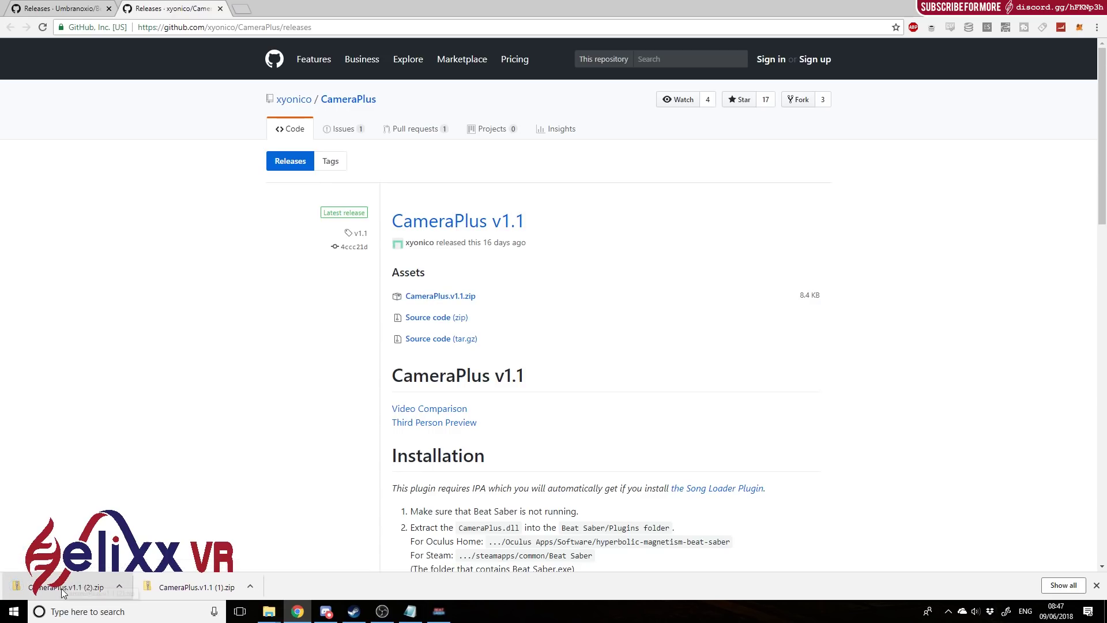
{"action": "left_click", "coordinate": [64, 587]}
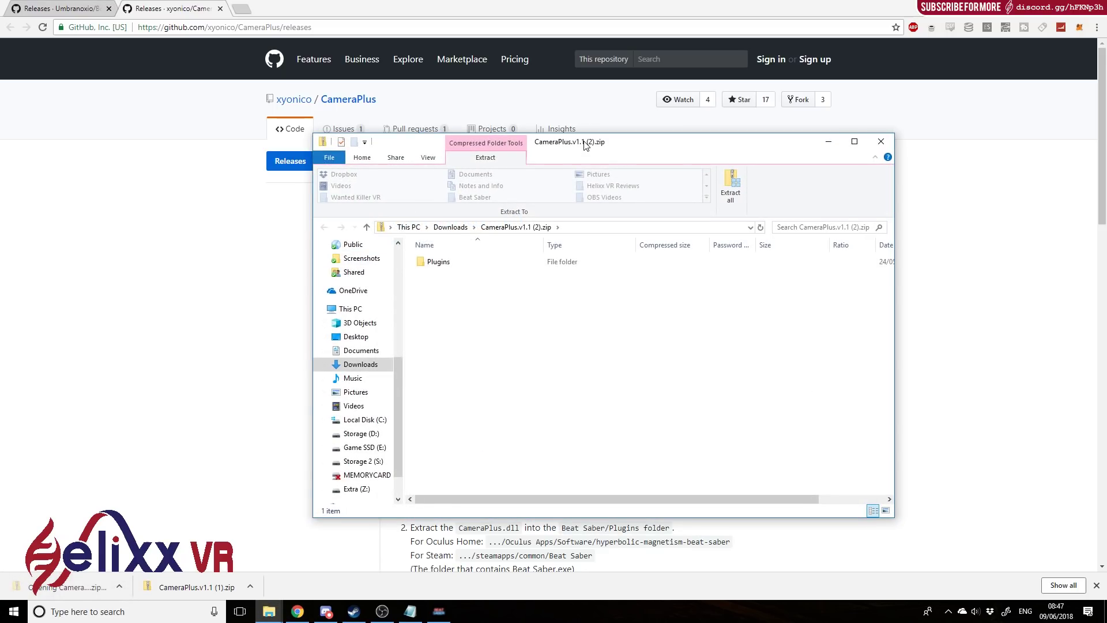
{"action": "left_click_drag", "start_coordinate": [584, 144], "coordinate": [648, 137]}
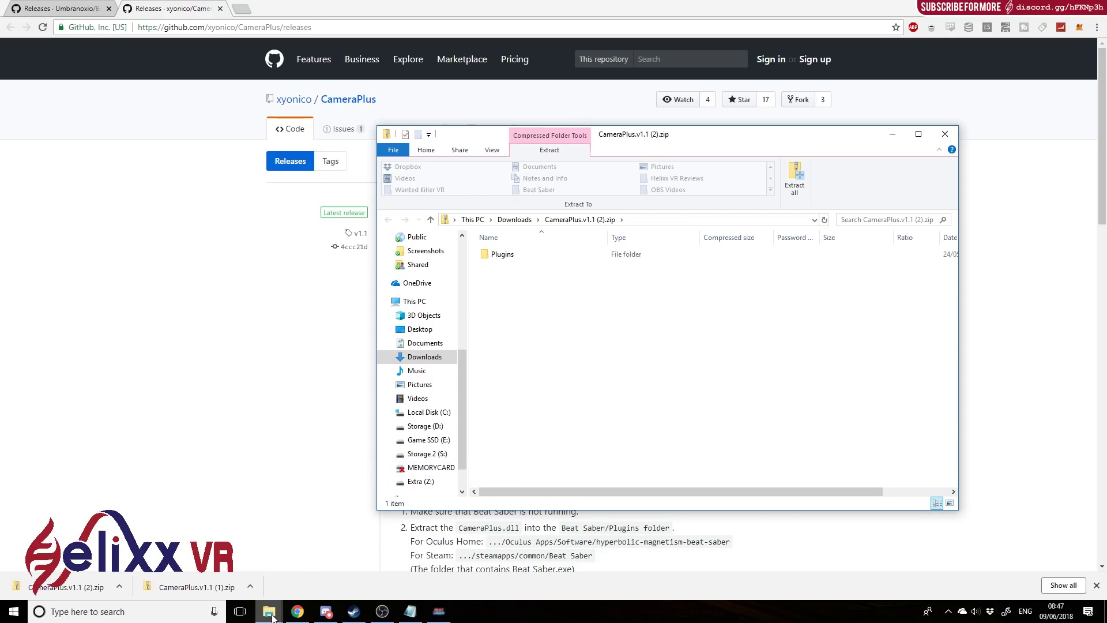
Bring up the already open File Explorer window of the Beat Saber game folder
{"action": "mouse_move", "coordinate": [272, 616]}
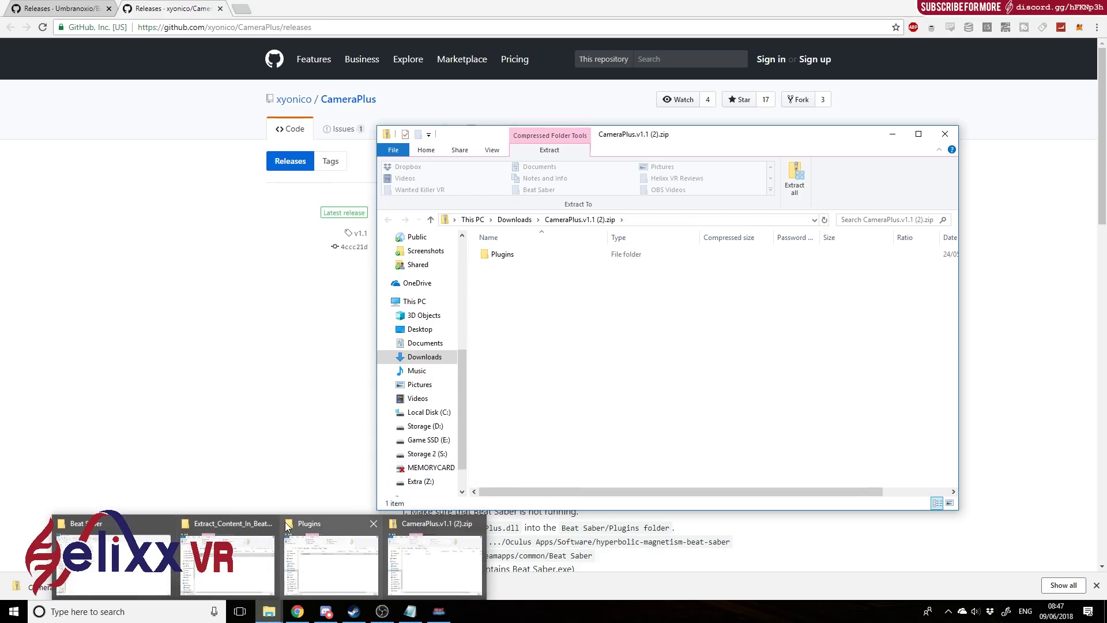
{"action": "left_click", "coordinate": [269, 524]}
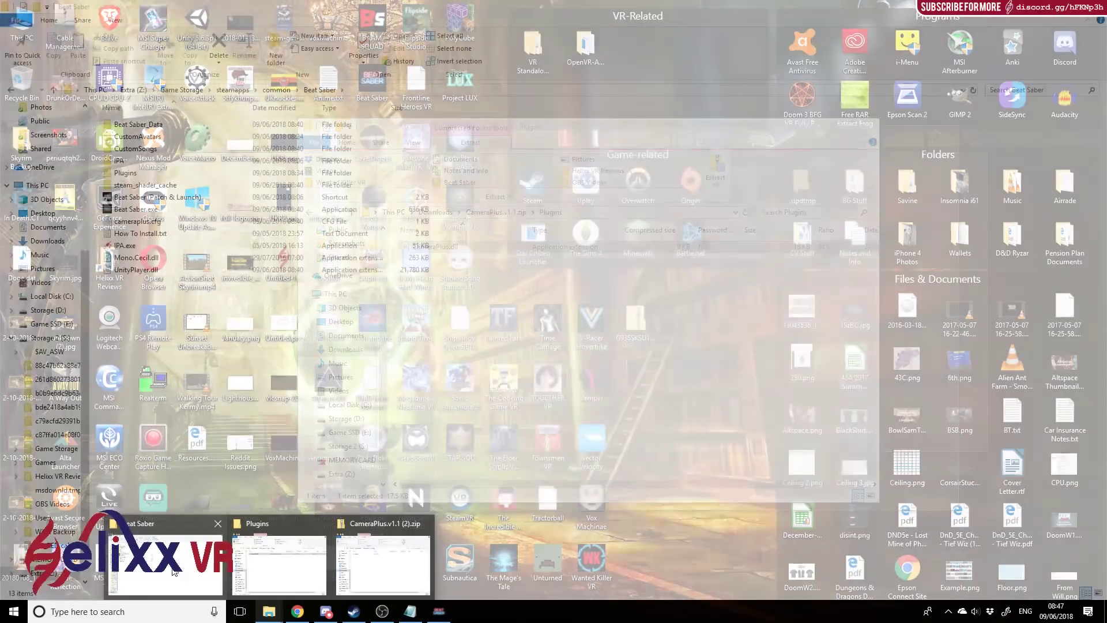
{"action": "left_click", "coordinate": [171, 571]}
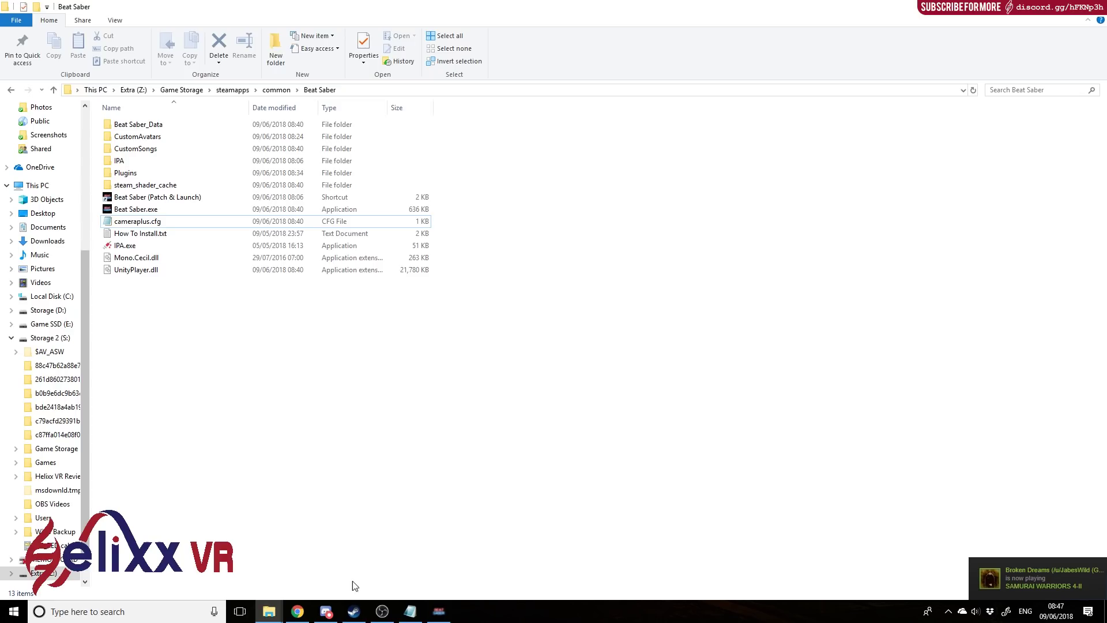
Switch to Steam and open Beat Saber's local files folder from the game's properties, closing the properties afterward
{"action": "left_click", "coordinate": [353, 613]}
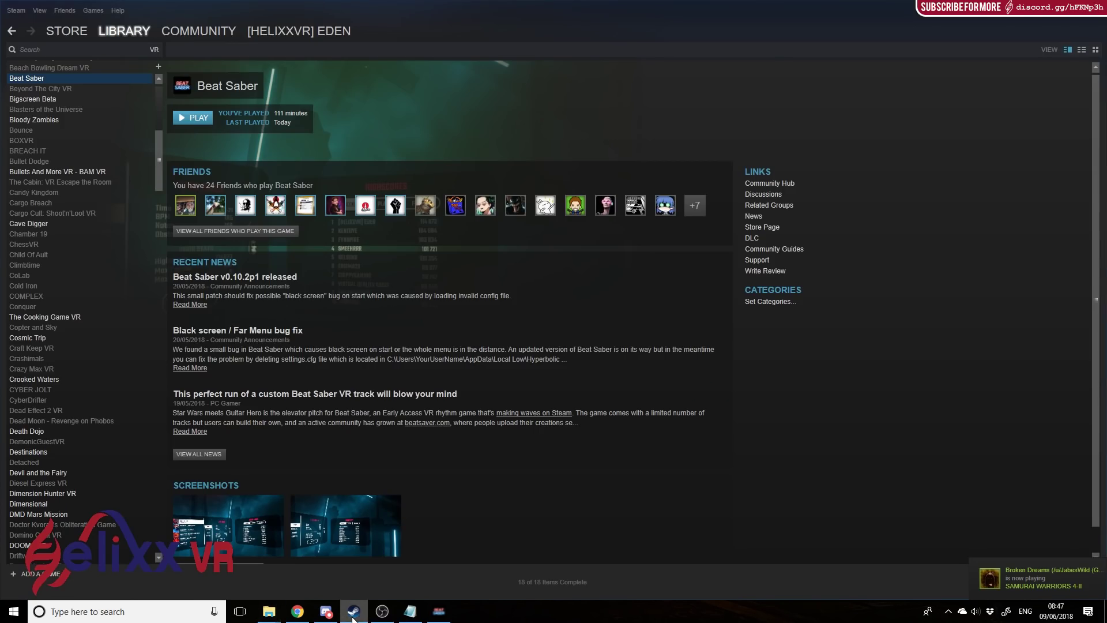
{"action": "right_click", "coordinate": [64, 77]}
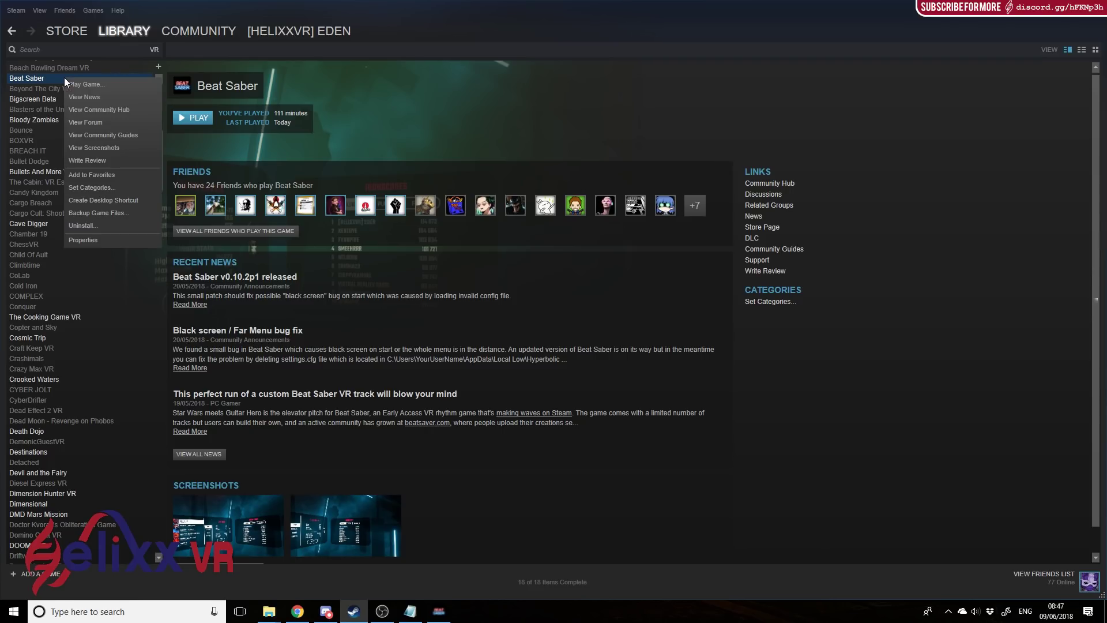
{"action": "left_click", "coordinate": [94, 239]}
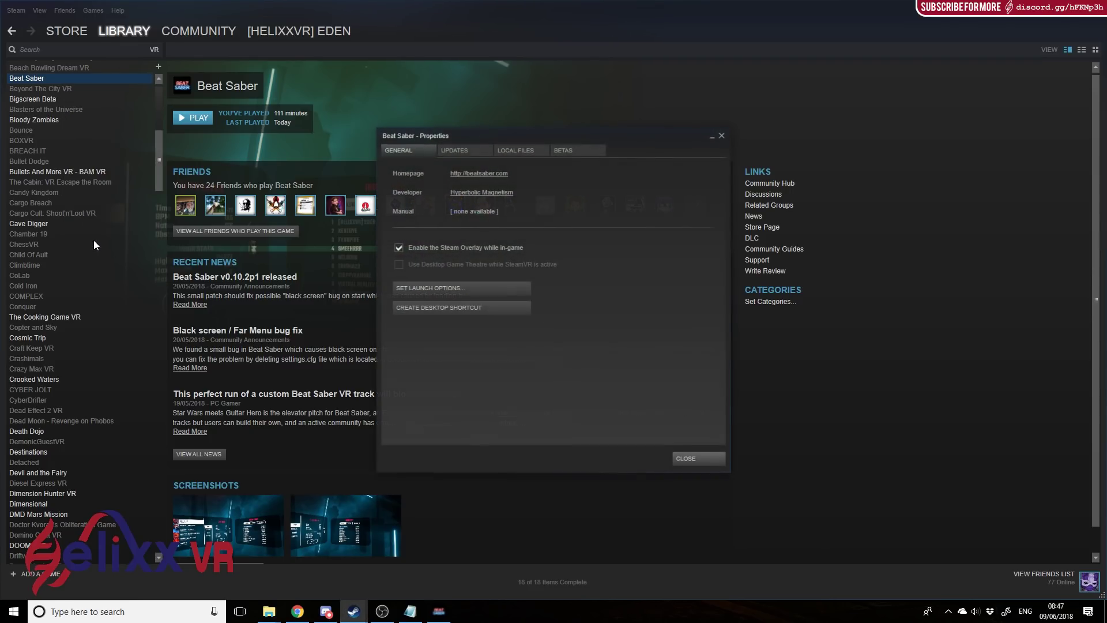
{"action": "left_click", "coordinate": [513, 151]}
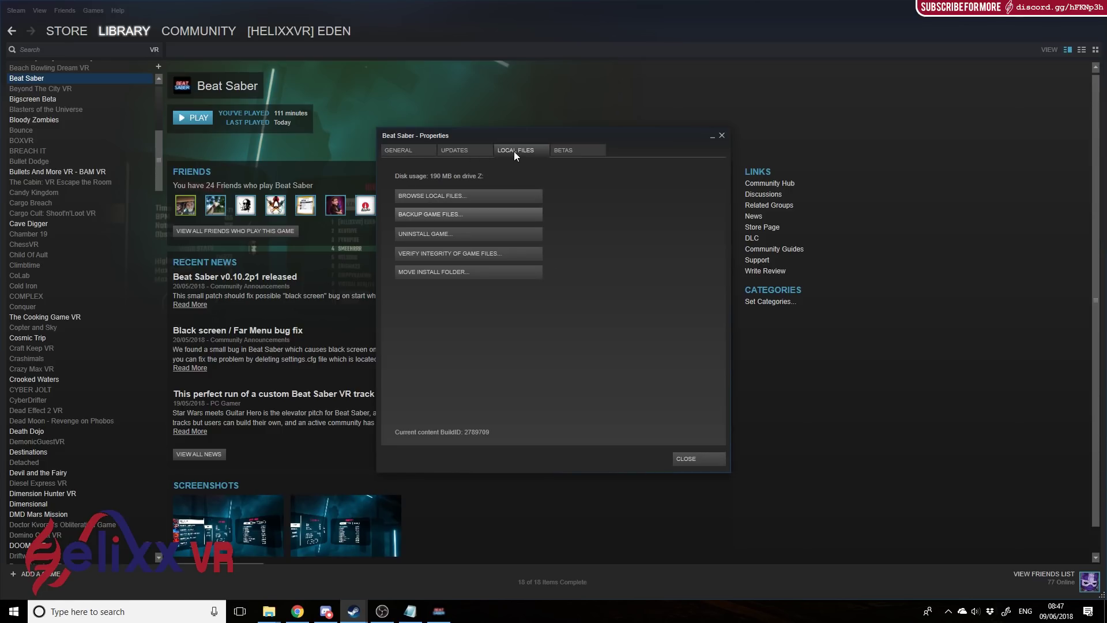
{"action": "left_click", "coordinate": [441, 196]}
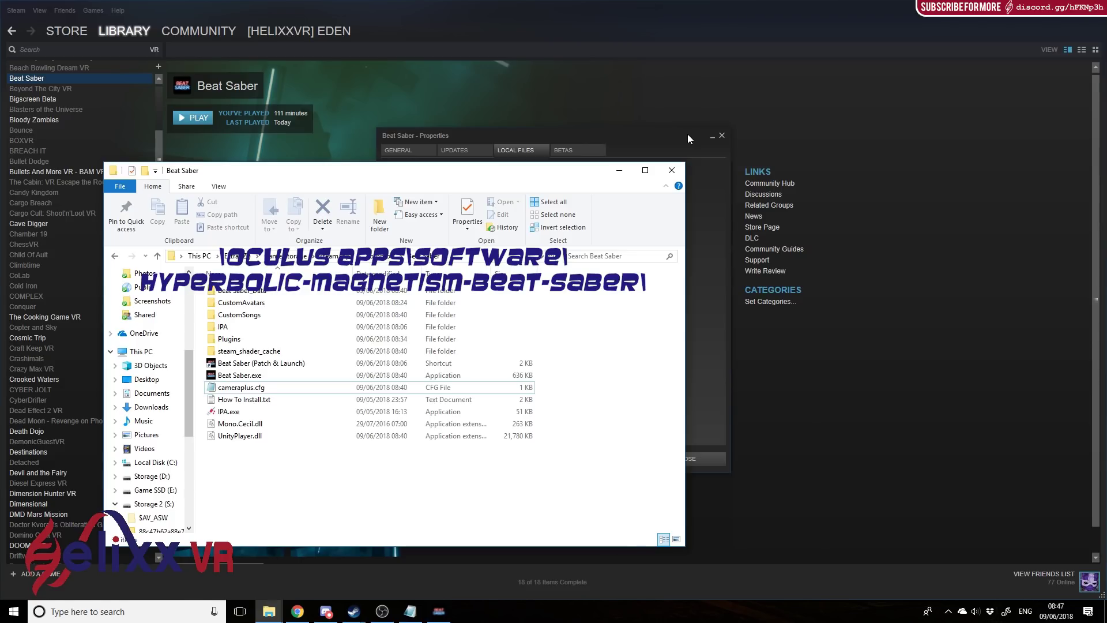
{"action": "left_click", "coordinate": [721, 135]}
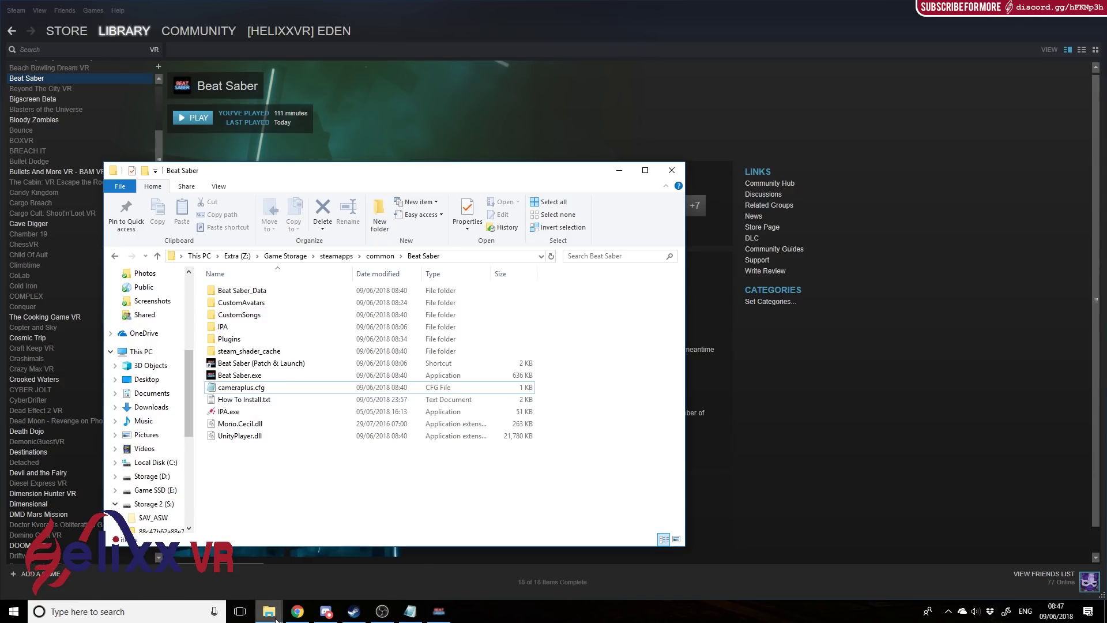
Copy the Plugins folder from CameraPlus.v1.1.zip into the Beat Saber game folder, replacing the existing CameraPlus.dll
{"action": "left_click", "coordinate": [282, 599]}
{"action": "left_click", "coordinate": [281, 568]}
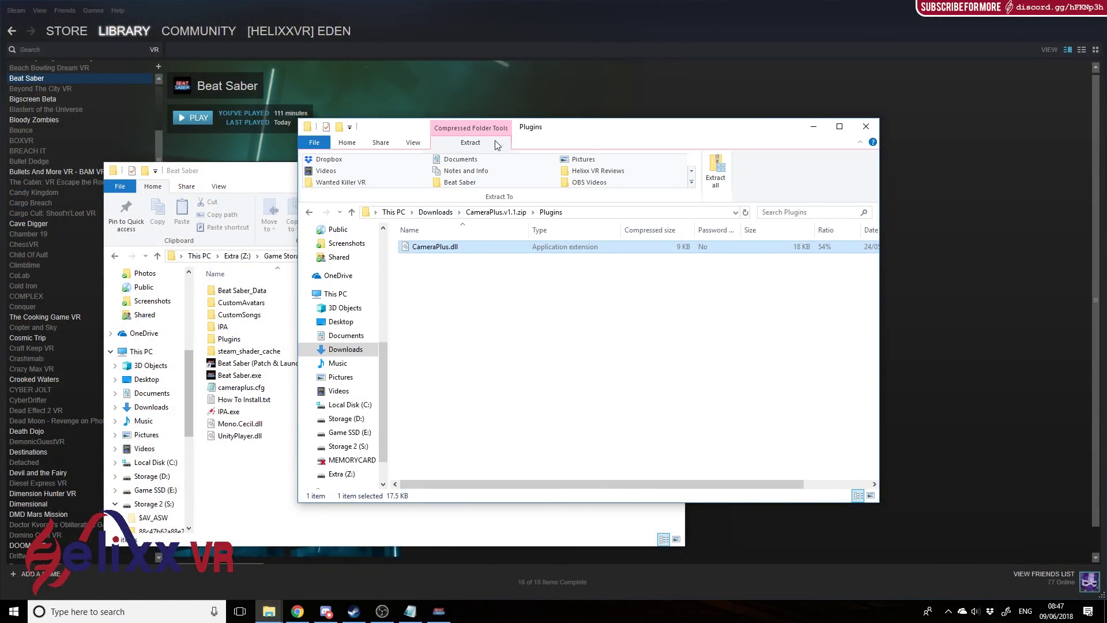
{"action": "left_click_drag", "start_coordinate": [546, 124], "coordinate": [704, 114]}
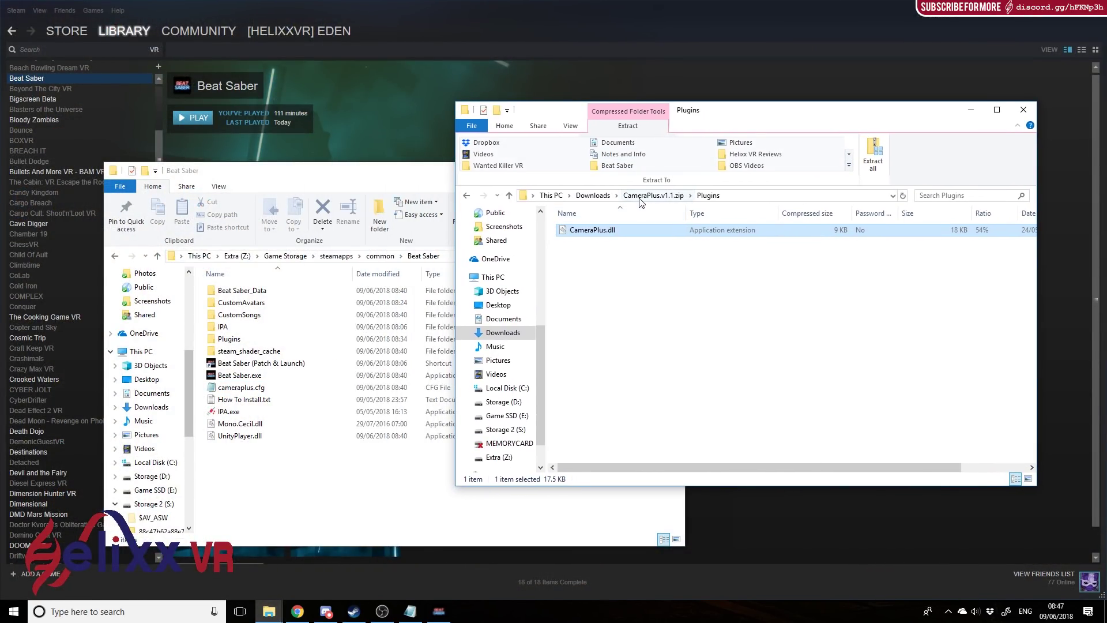
{"action": "left_click", "coordinate": [640, 197]}
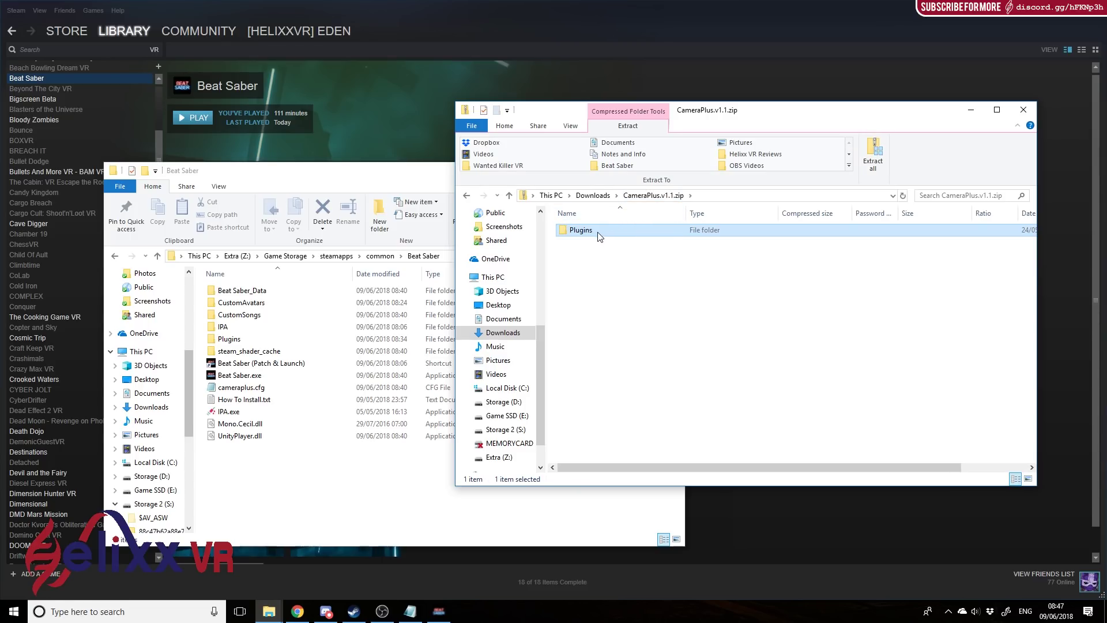
{"action": "left_click_drag", "start_coordinate": [765, 110], "coordinate": [836, 100]}
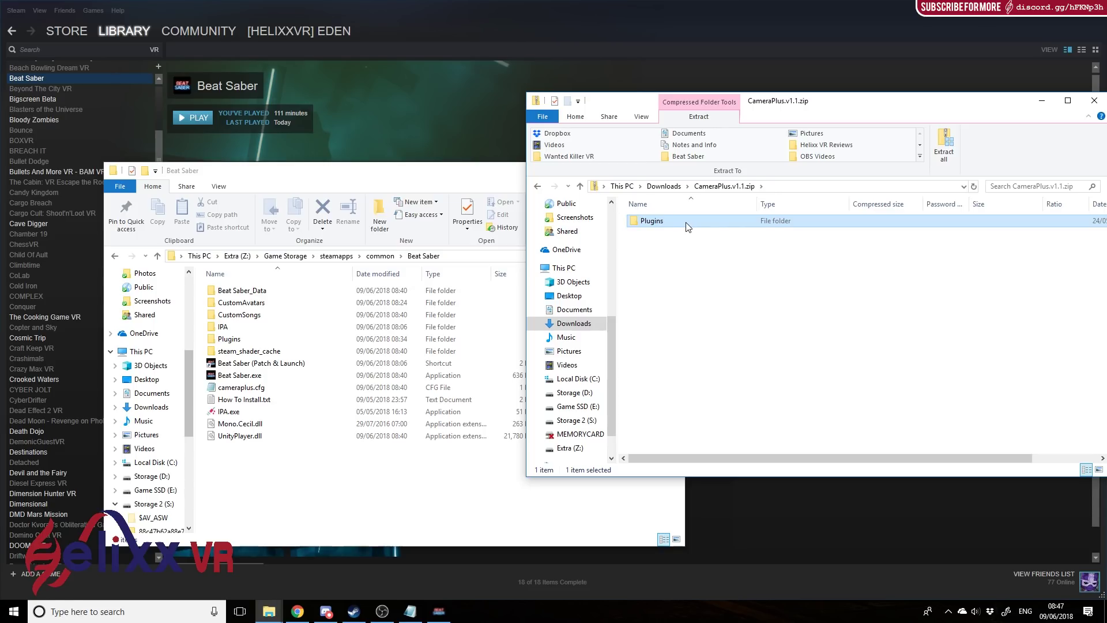
{"action": "left_click_drag", "start_coordinate": [684, 226], "coordinate": [315, 491]}
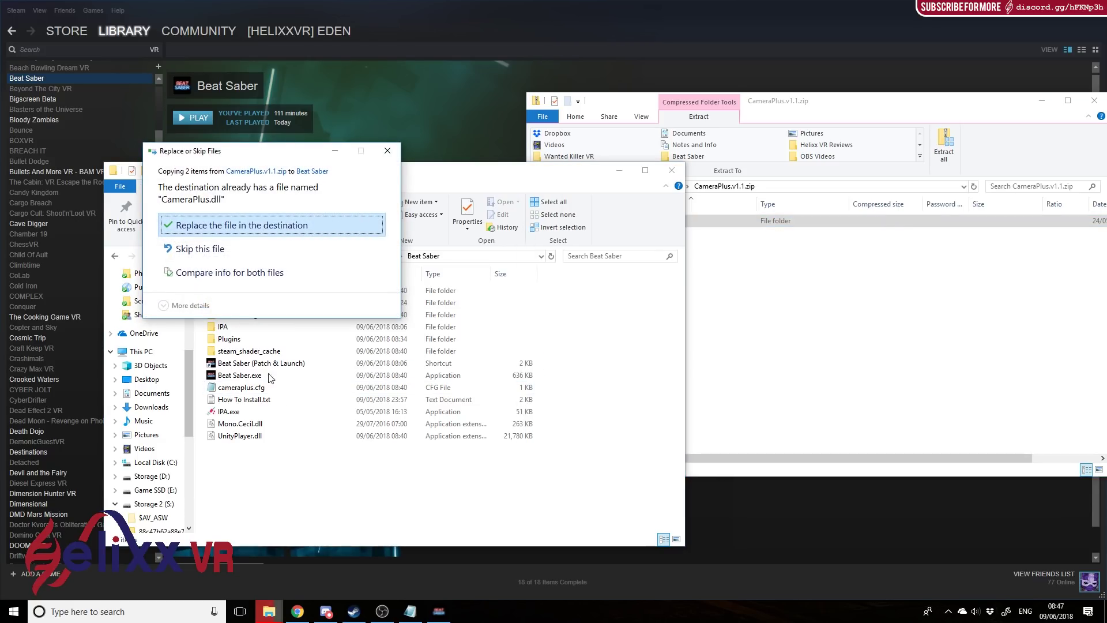
{"action": "left_click", "coordinate": [236, 225]}
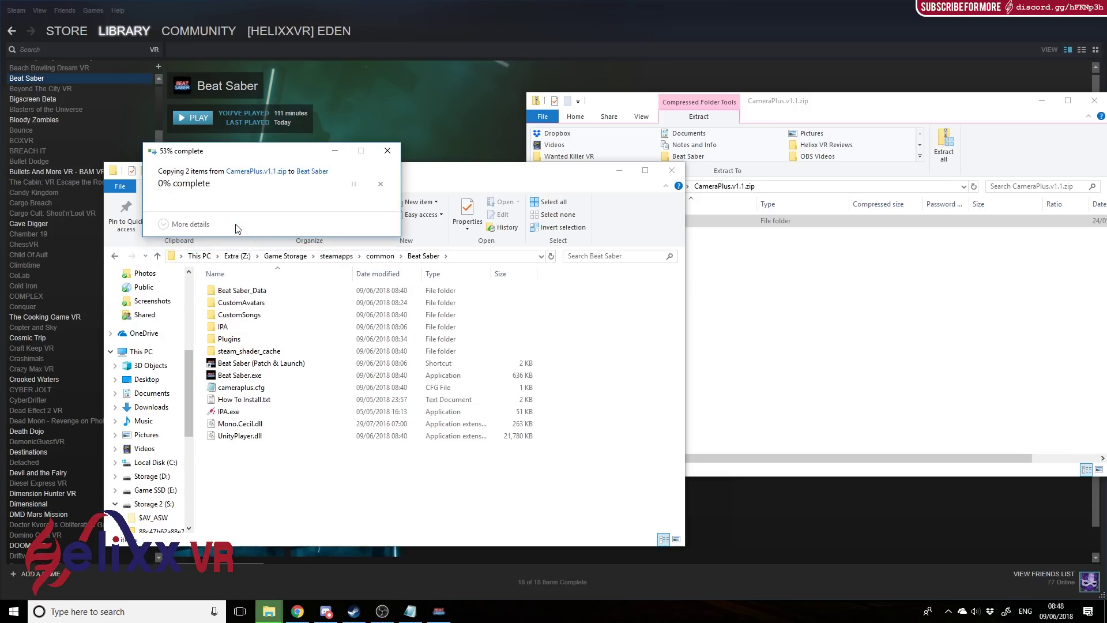
Check for CameraPlus.dll inside the game's Plugins folder
{"action": "double_click", "coordinate": [242, 341]}
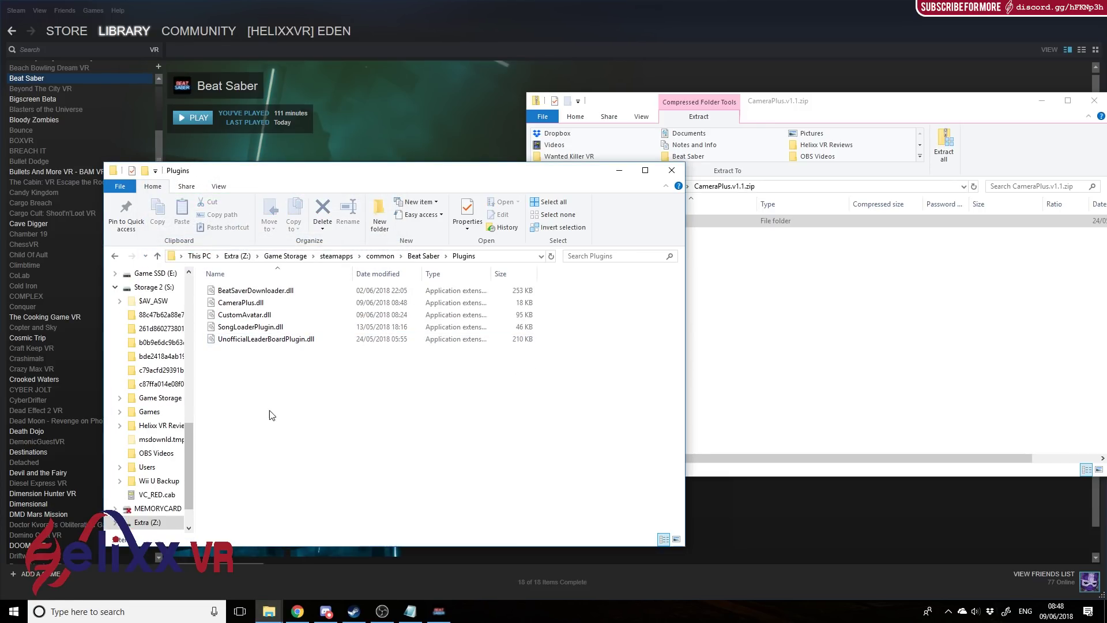
{"action": "left_click", "coordinate": [263, 304]}
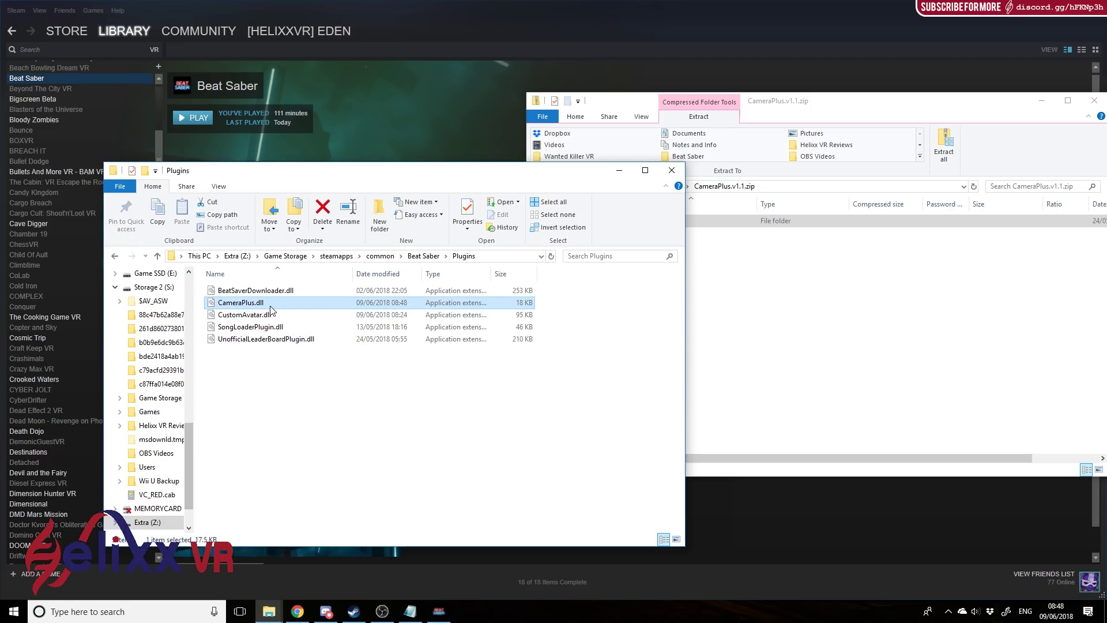
Return from the Plugins folder to the Beat Saber folder and close the CameraPlus.v1.1.zip window
{"action": "left_click", "coordinate": [422, 256]}
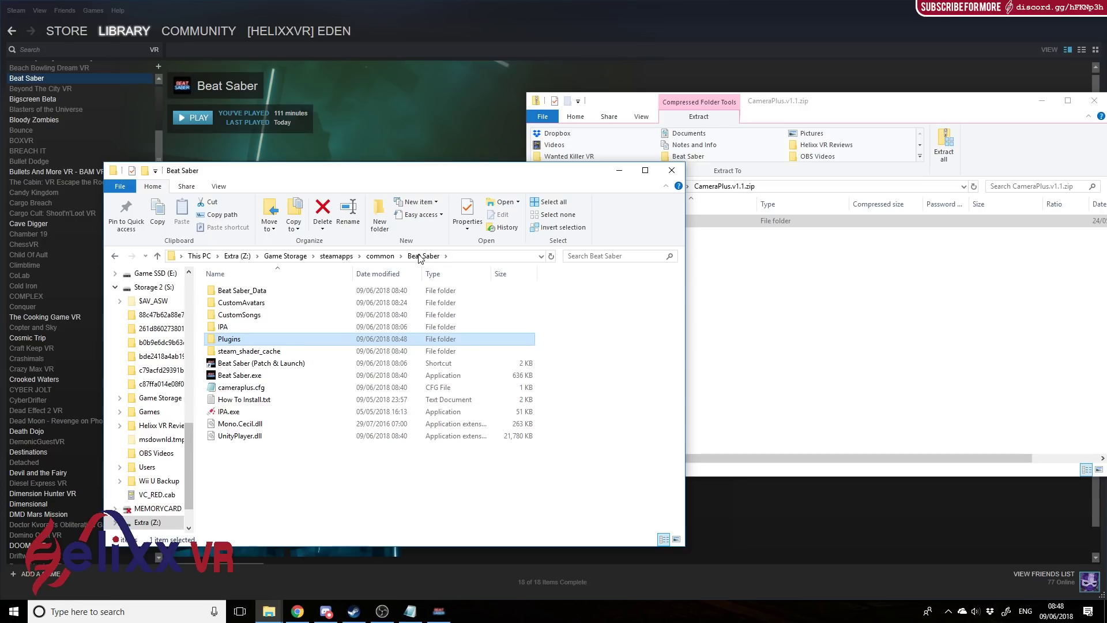
{"action": "left_click", "coordinate": [811, 106]}
{"action": "left_click_drag", "start_coordinate": [826, 106], "coordinate": [639, 97]}
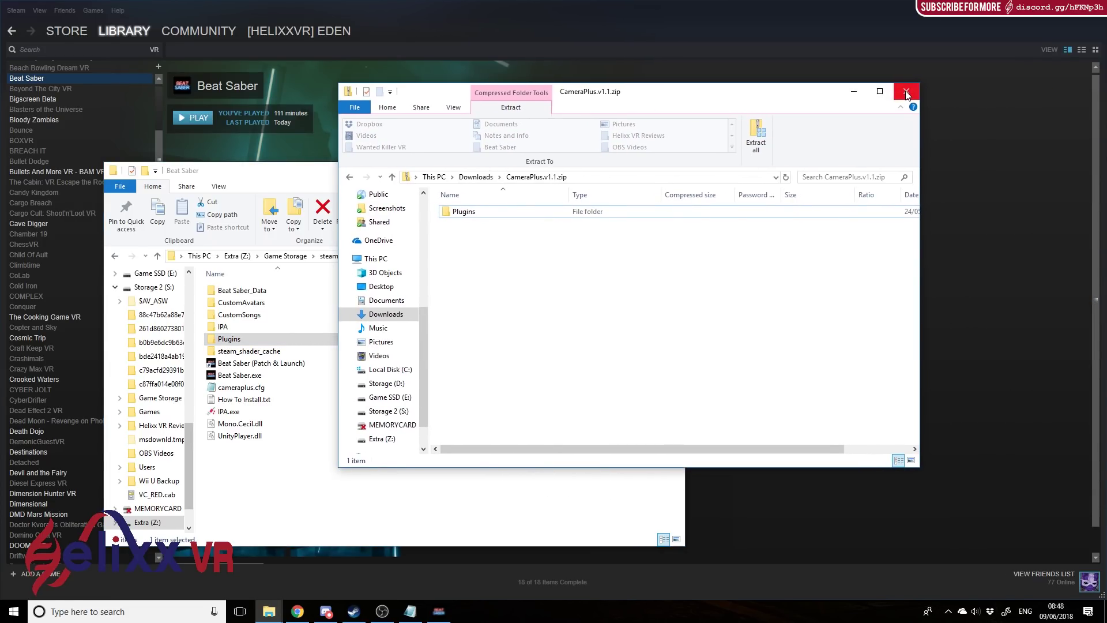
{"action": "left_click", "coordinate": [906, 92]}
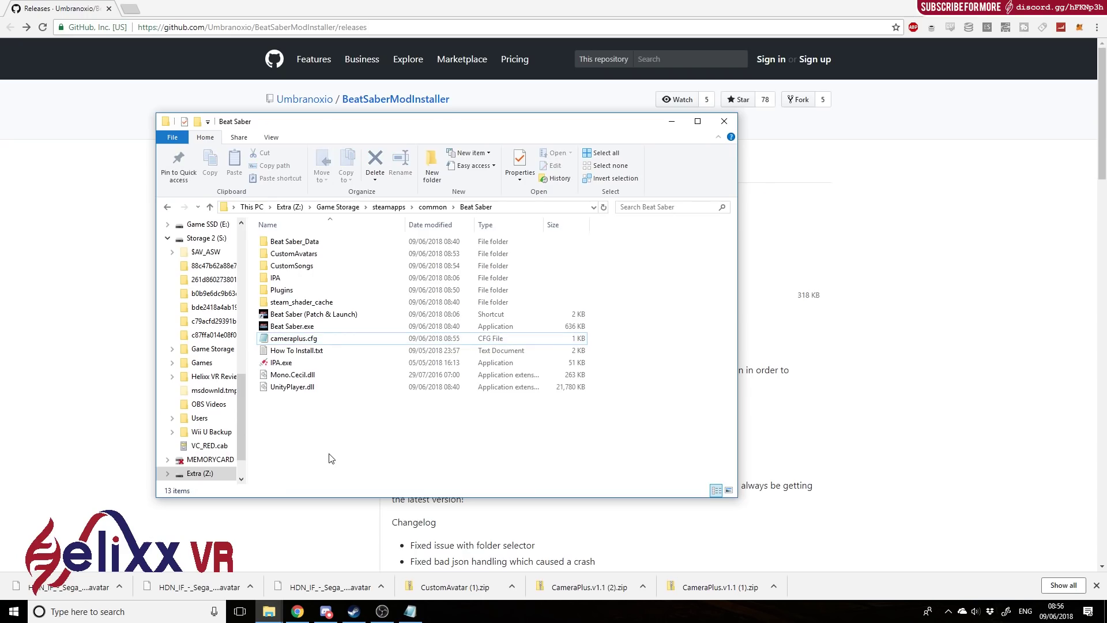
Switch to Steam, launch Beat Saber once with the plugin installed, and close the game from its main menu
{"action": "key", "text": "Down"}
{"action": "key", "text": "Up"}
{"action": "left_click", "coordinate": [348, 600]}
{"action": "left_click", "coordinate": [194, 118]}
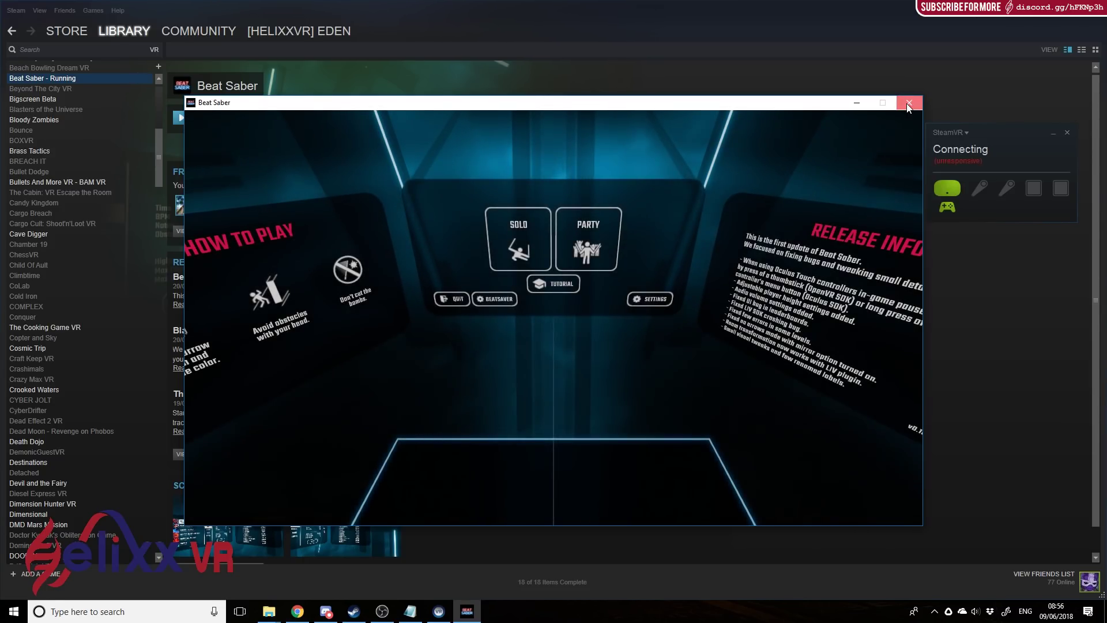
{"action": "left_click", "coordinate": [906, 103]}
{"action": "key", "text": "super+Tab"}
{"action": "key", "text": "Escape"}
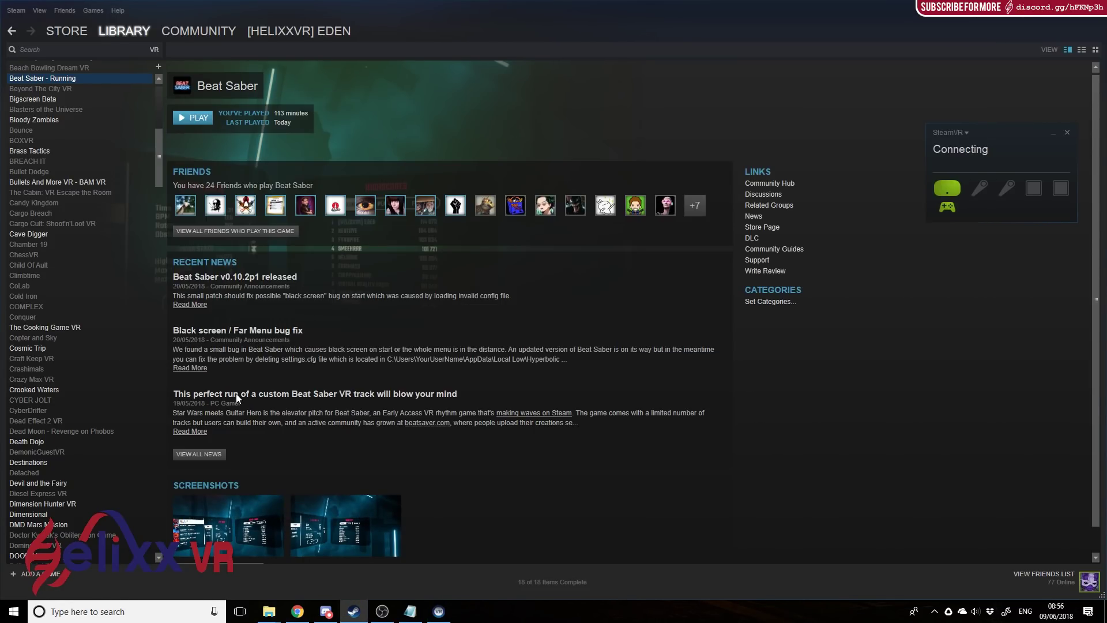
Bring up the Beat Saber game folder and open cameraplus.cfg in Notepad
{"action": "mouse_move", "coordinate": [266, 614]}
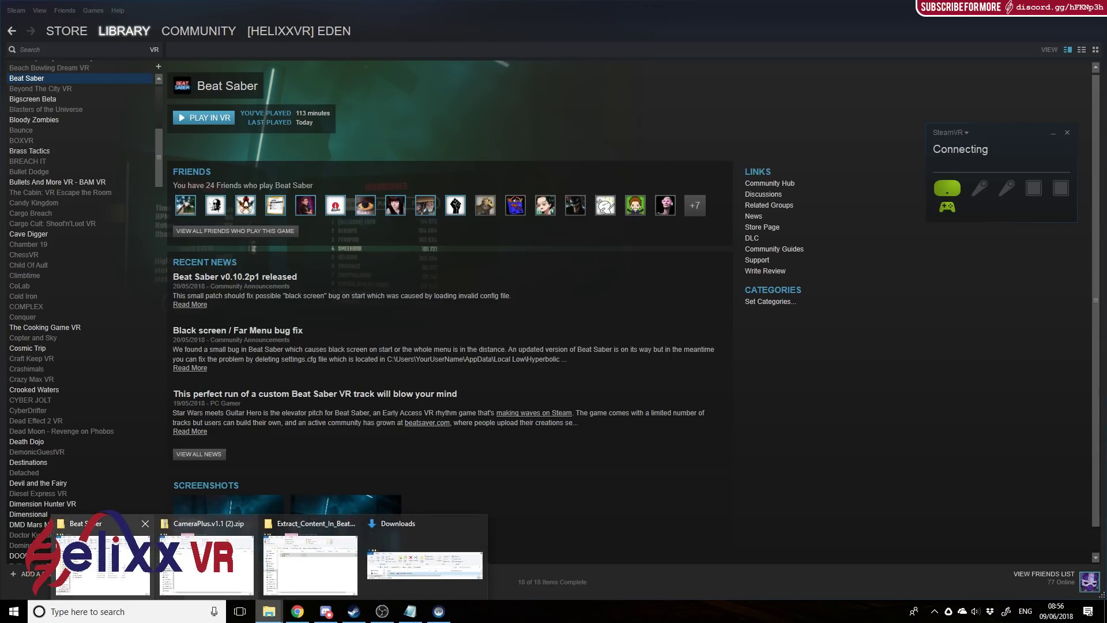
{"action": "left_click", "coordinate": [124, 564]}
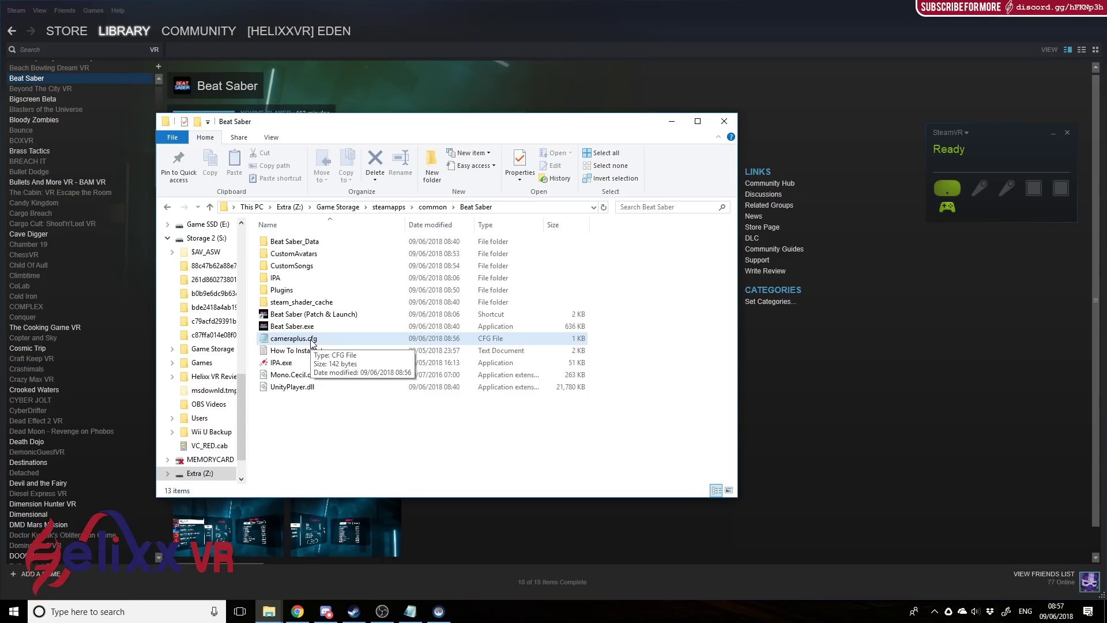
{"action": "double_click", "coordinate": [312, 339]}
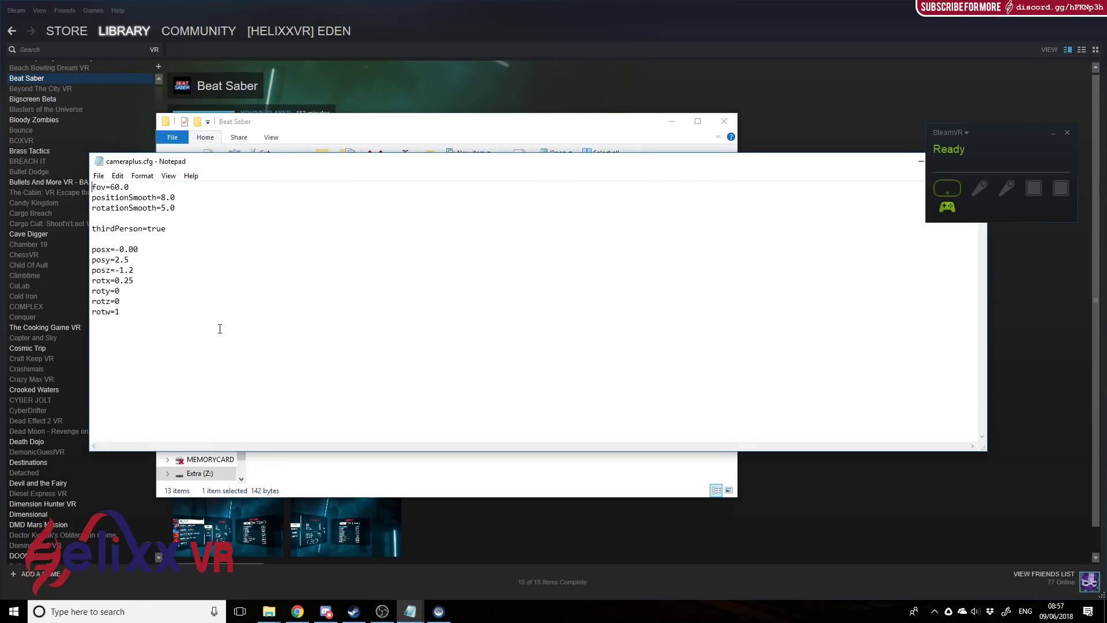
Examine the third-person, position and rotation settings in cameraplus.cfg, and close the file without changing them
{"action": "left_click_drag", "start_coordinate": [207, 340], "coordinate": [148, 322]}
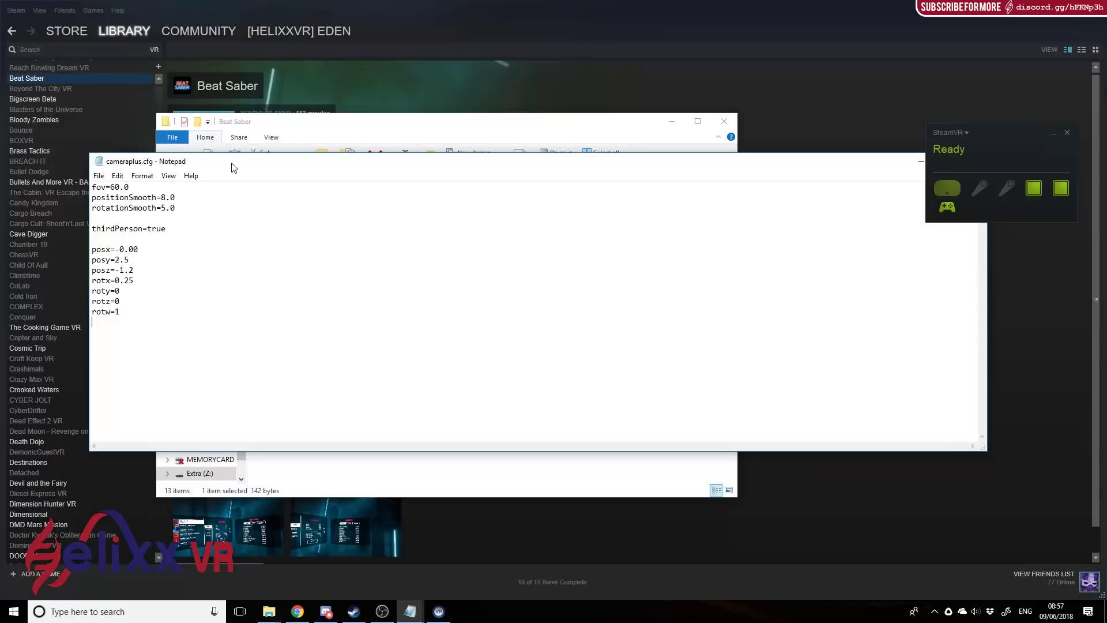
{"action": "left_click_drag", "start_coordinate": [233, 168], "coordinate": [219, 173]}
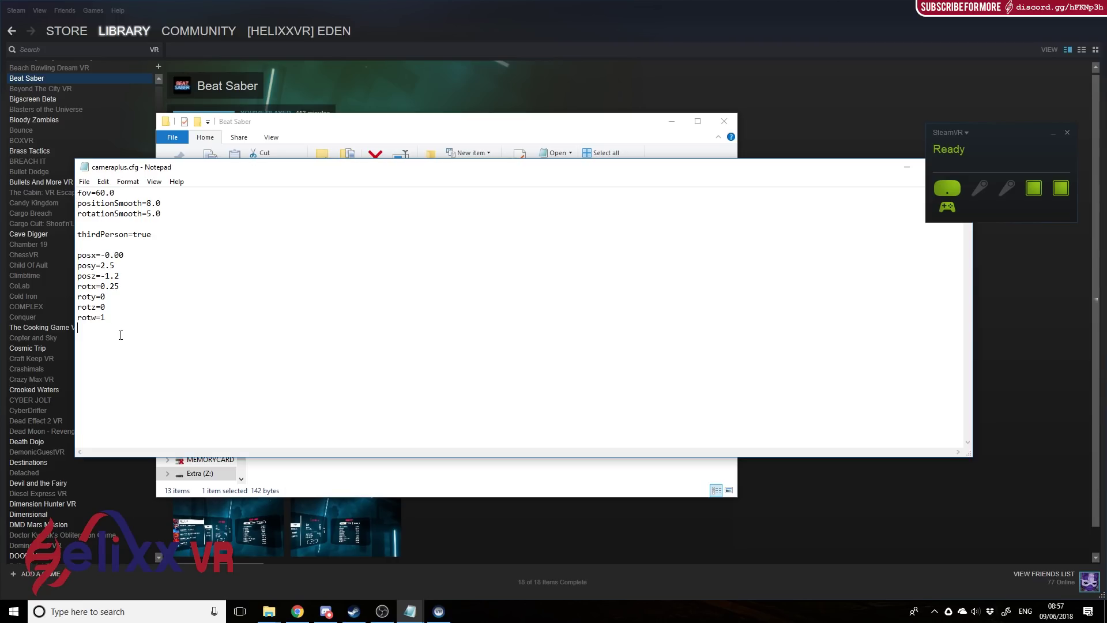
{"action": "key", "text": "Return"}
{"action": "mouse_move", "coordinate": [133, 323]}
{"action": "left_mouse_down"}
{"action": "mouse_move", "coordinate": [115, 192]}
{"action": "mouse_move", "coordinate": [81, 207]}
{"action": "mouse_move", "coordinate": [111, 321]}
{"action": "left_mouse_up"}
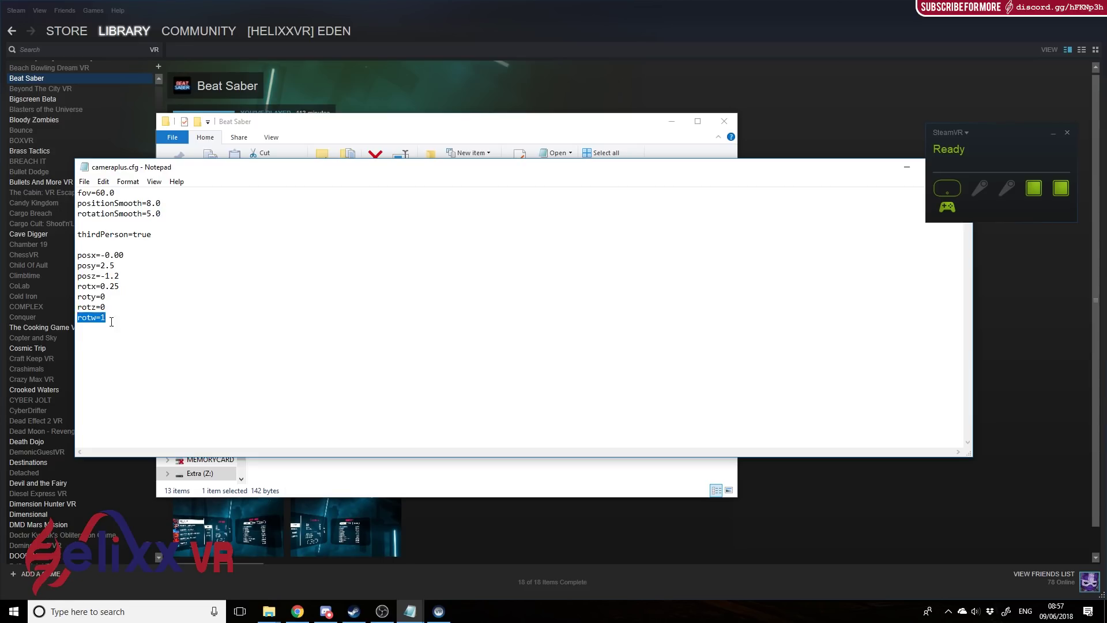
{"action": "left_click", "coordinate": [120, 360]}
{"action": "left_click_drag", "start_coordinate": [818, 167], "coordinate": [811, 242]}
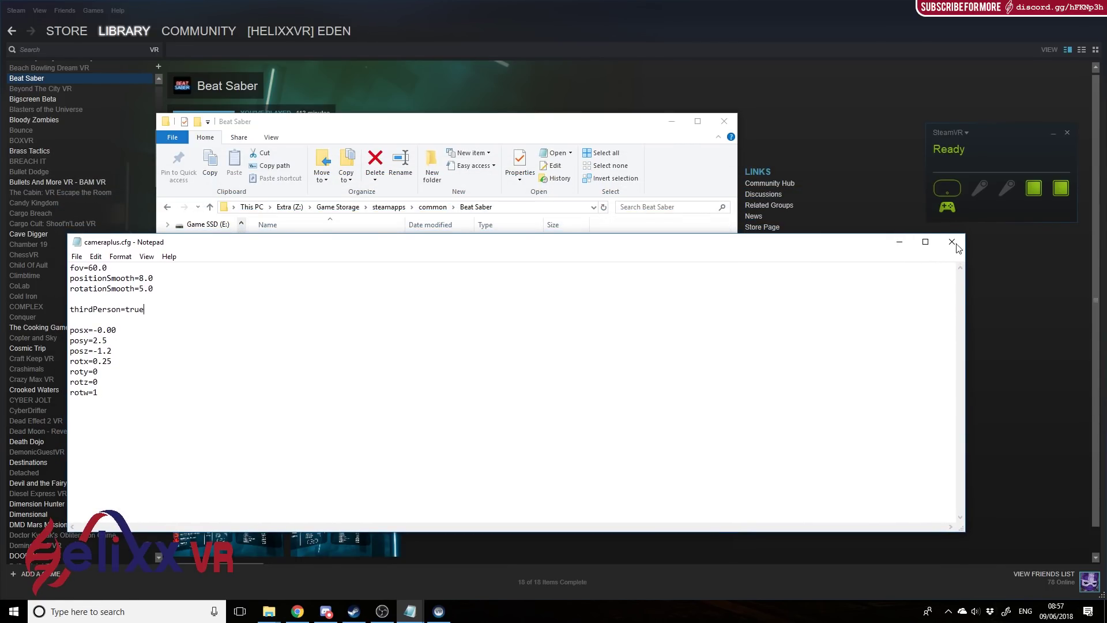
{"action": "left_click", "coordinate": [952, 242]}
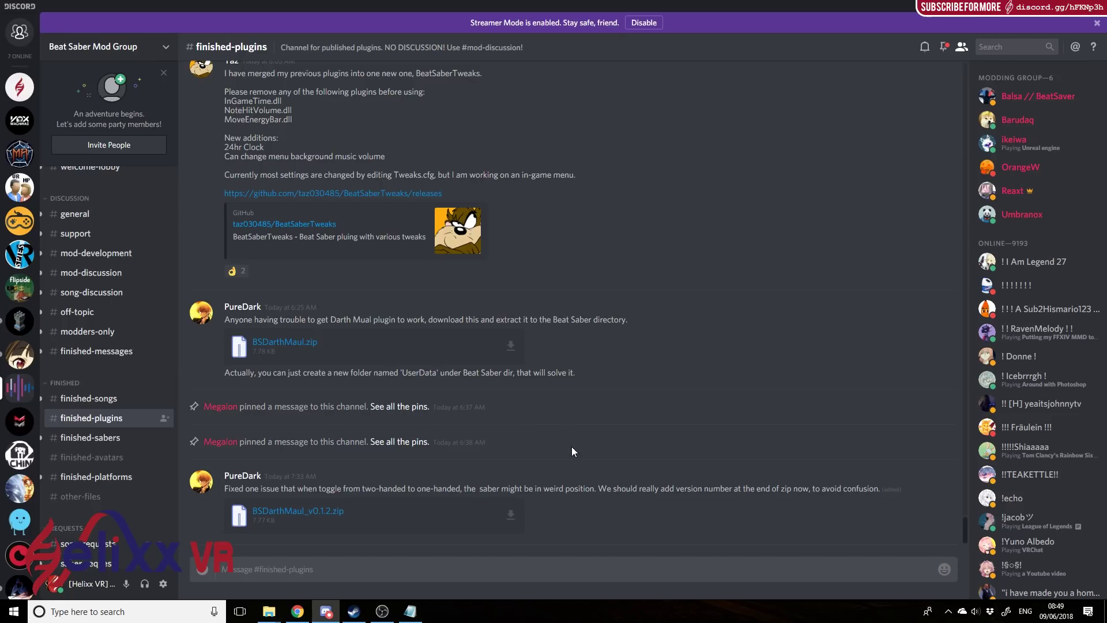
Look back through the finished-plugins channel of the Beat Saber Mod Group on Discord for the CustomAvatar plugin
{"action": "scroll", "coordinate": [618, 482], "scroll_direction": "up", "scroll_amount": 6}
{"action": "scroll", "coordinate": [617, 482], "scroll_direction": "up", "scroll_amount": 5}
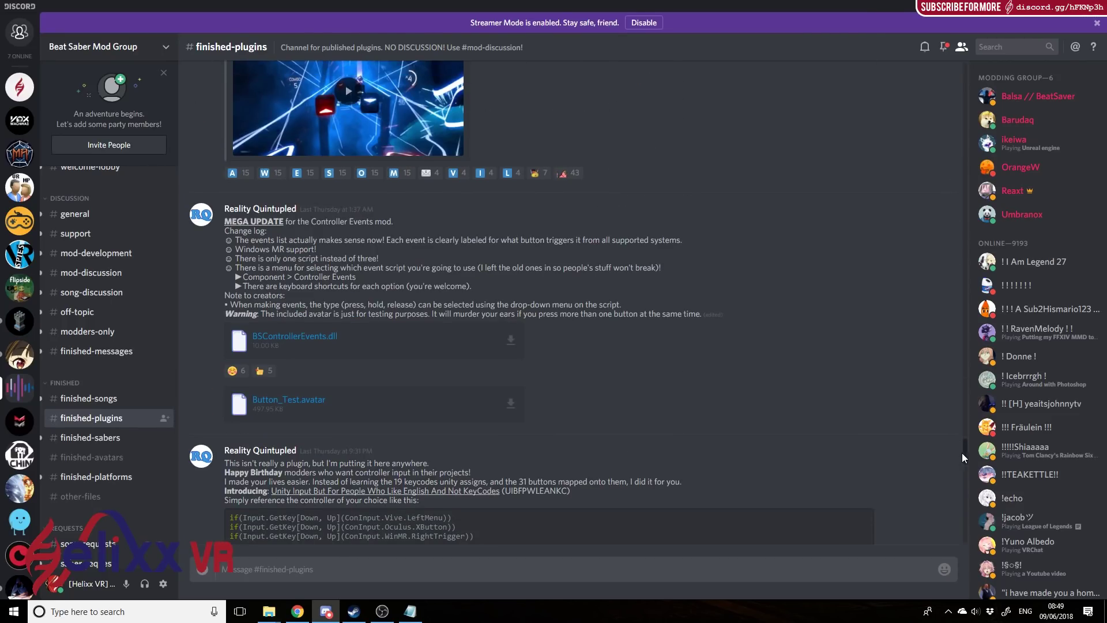
{"action": "left_click_drag", "start_coordinate": [962, 452], "coordinate": [844, 524]}
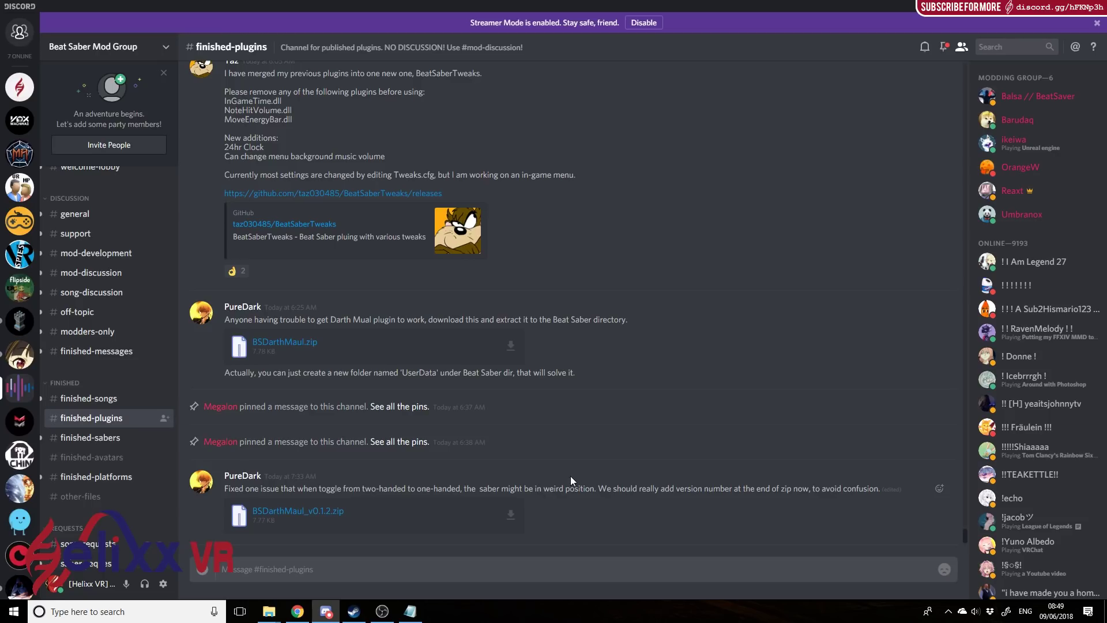
{"action": "scroll", "coordinate": [586, 469], "scroll_direction": "up", "scroll_amount": 3}
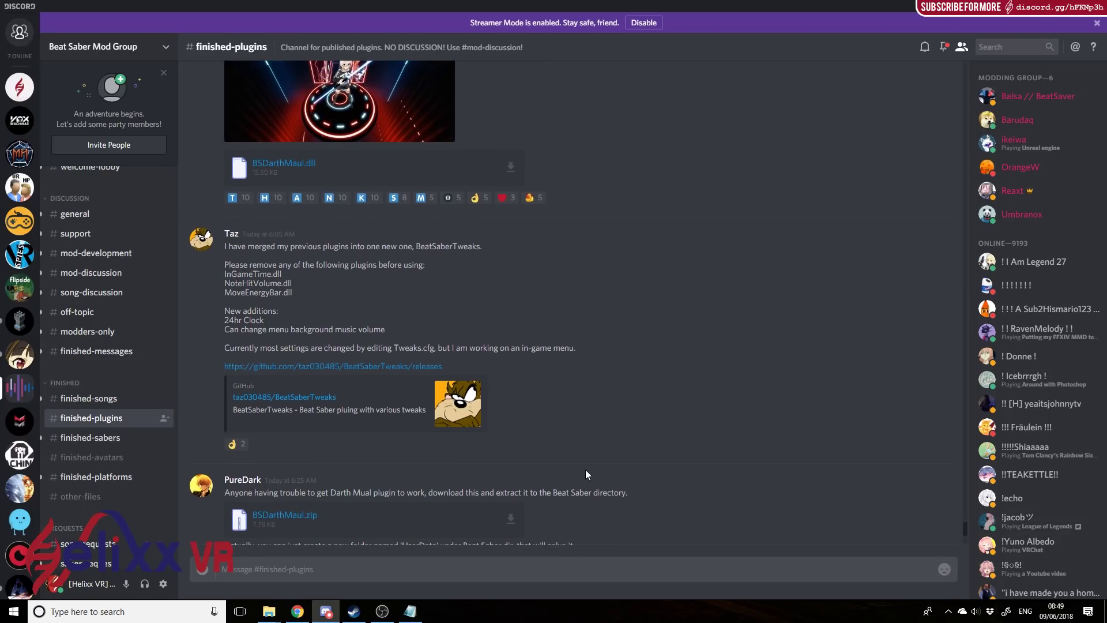
{"action": "scroll", "coordinate": [585, 469], "scroll_direction": "up", "scroll_amount": 7}
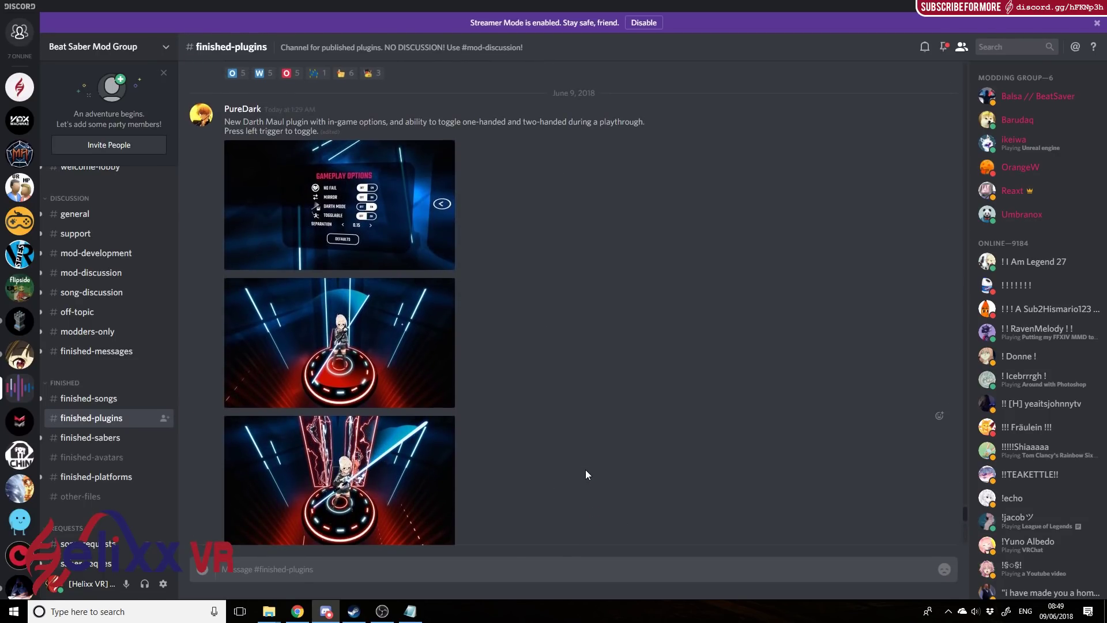
{"action": "scroll", "coordinate": [586, 469], "scroll_direction": "up", "scroll_amount": 6}
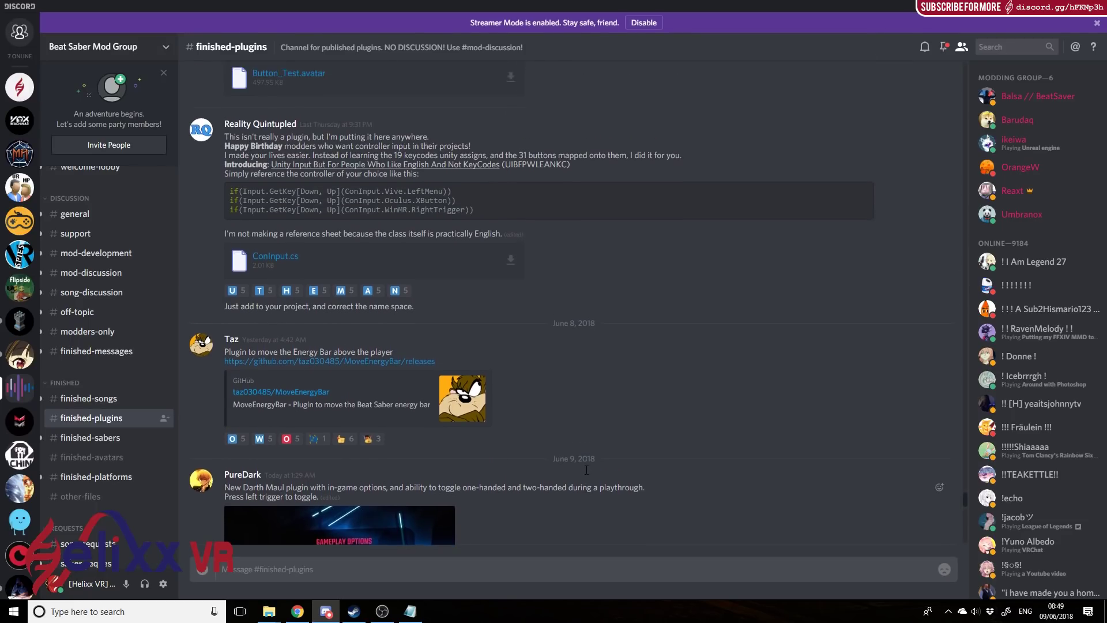
{"action": "scroll", "coordinate": [586, 469], "scroll_direction": "up", "scroll_amount": 10}
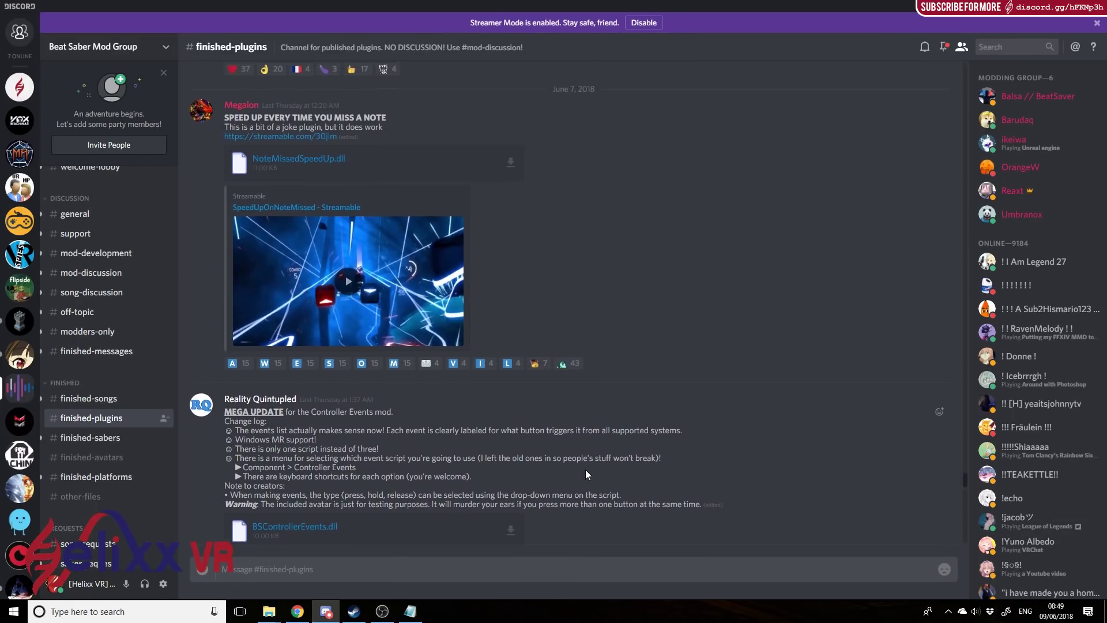
{"action": "scroll", "coordinate": [585, 471], "scroll_direction": "up", "scroll_amount": 10}
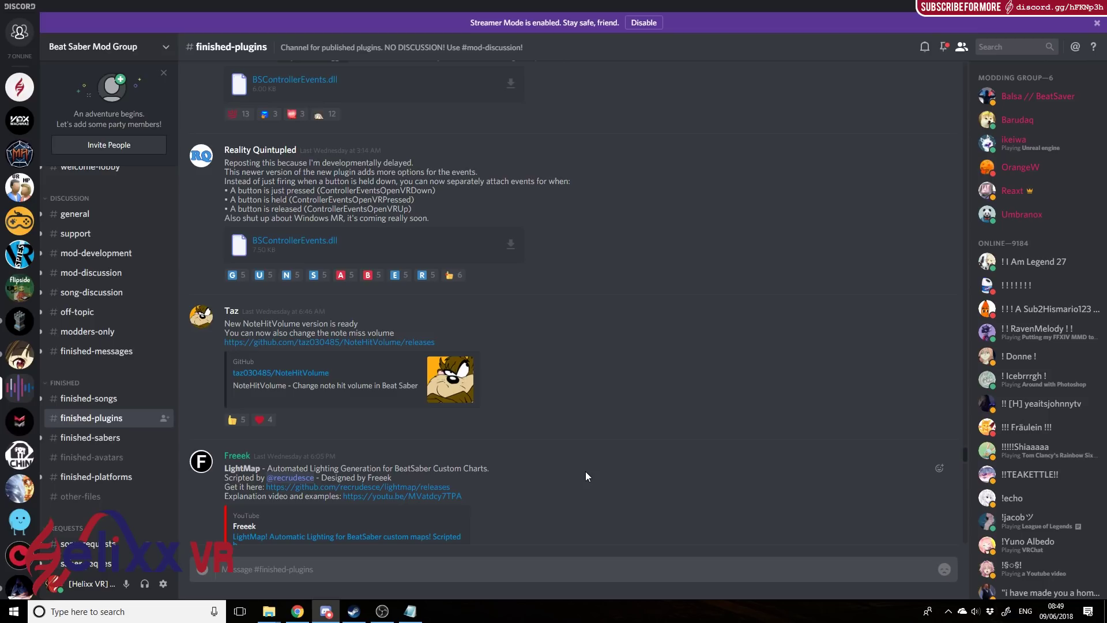
{"action": "scroll", "coordinate": [586, 472], "scroll_direction": "up", "scroll_amount": 8}
{"action": "scroll", "coordinate": [586, 475], "scroll_direction": "up", "scroll_amount": 8}
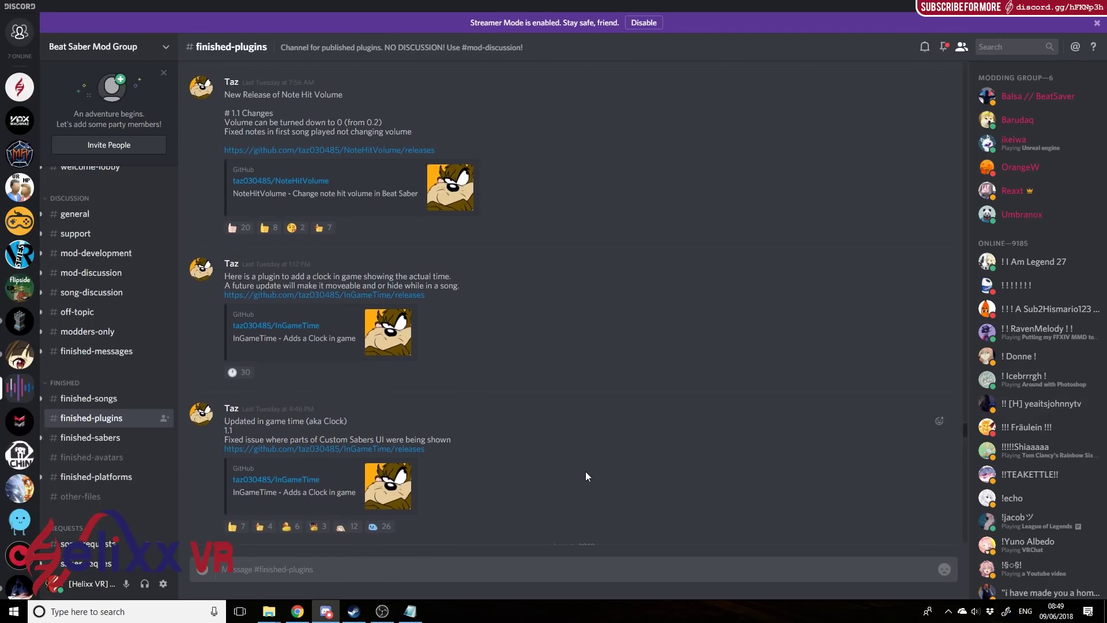
{"action": "scroll", "coordinate": [586, 476], "scroll_direction": "up", "scroll_amount": 5}
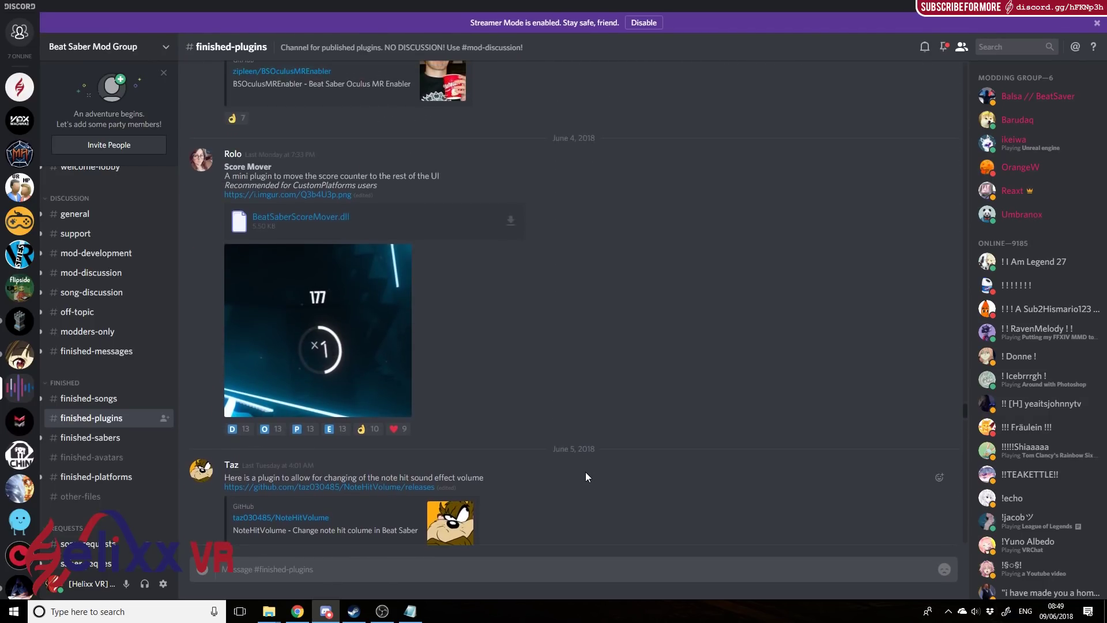
{"action": "scroll", "coordinate": [589, 461], "scroll_direction": "up", "scroll_amount": 6}
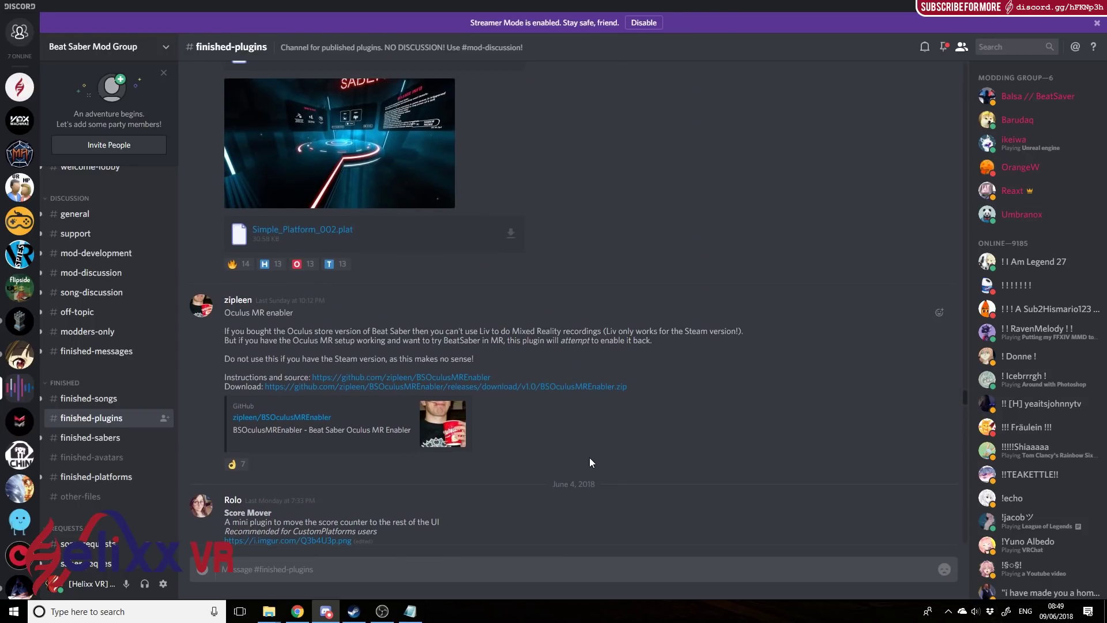
{"action": "scroll", "coordinate": [590, 461], "scroll_direction": "up", "scroll_amount": 10}
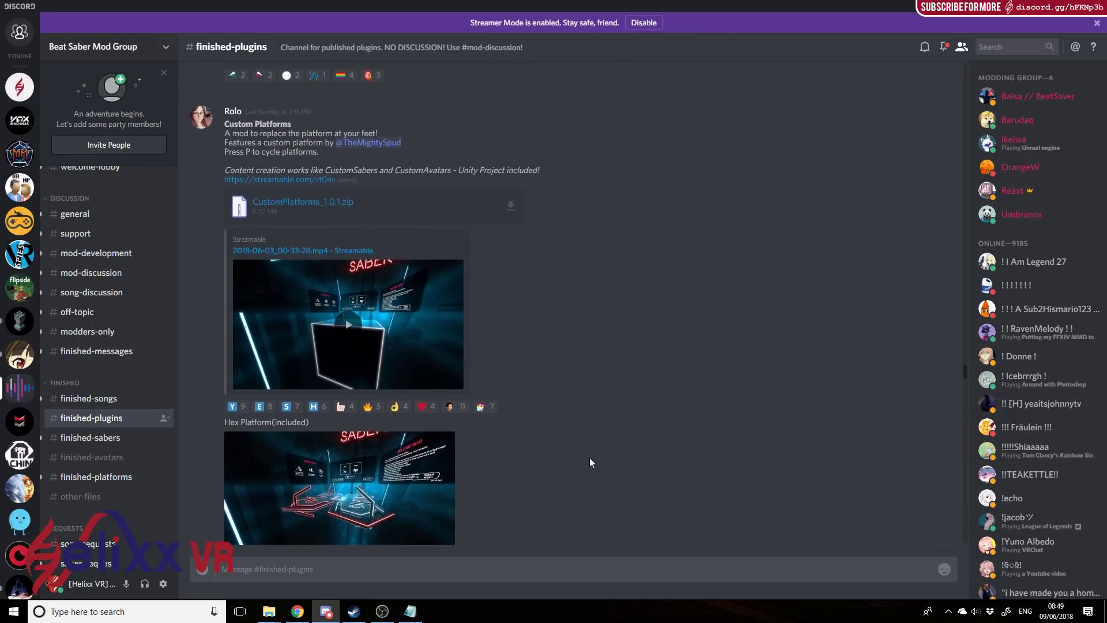
{"action": "scroll", "coordinate": [589, 461], "scroll_direction": "up", "scroll_amount": 7}
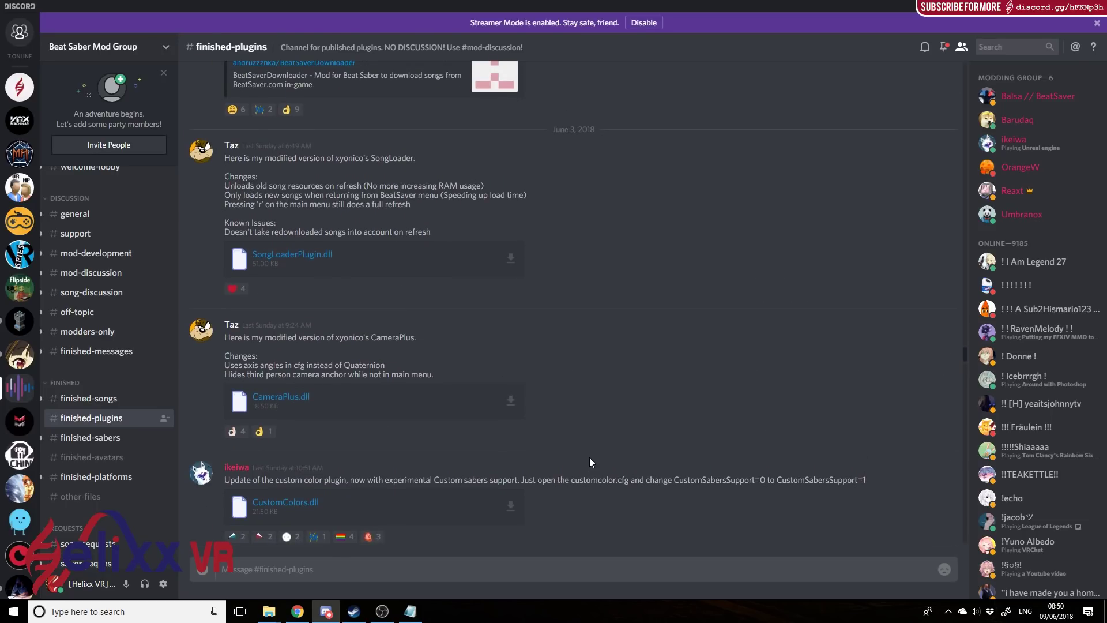
{"action": "scroll", "coordinate": [589, 462], "scroll_direction": "up", "scroll_amount": 2}
{"action": "scroll", "coordinate": [589, 462], "scroll_direction": "up", "scroll_amount": 9}
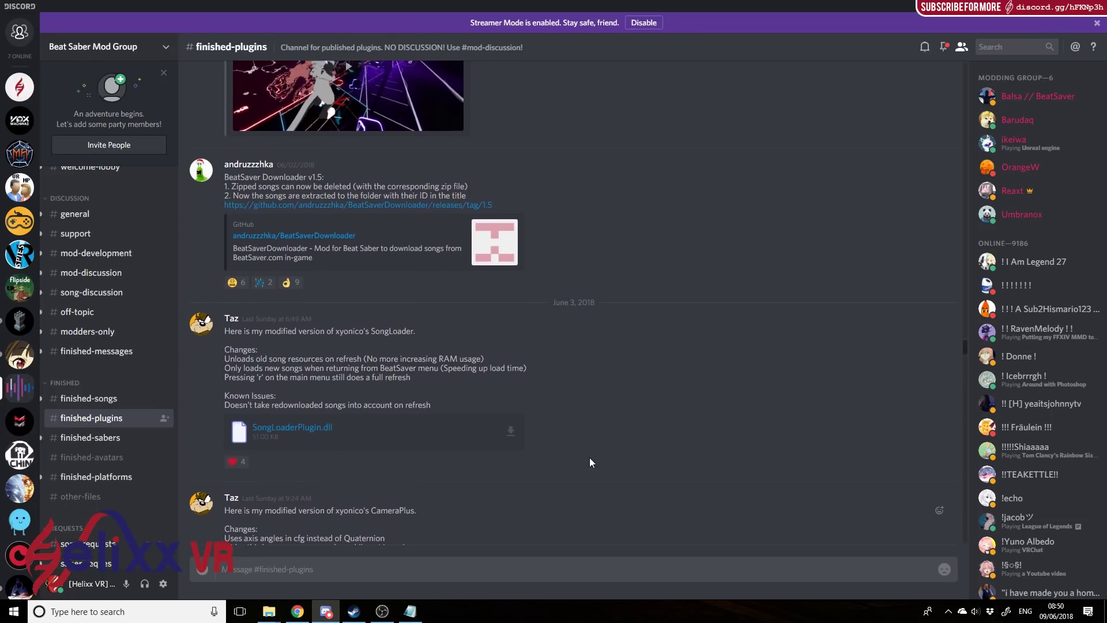
{"action": "scroll", "coordinate": [590, 461], "scroll_direction": "up", "scroll_amount": 7}
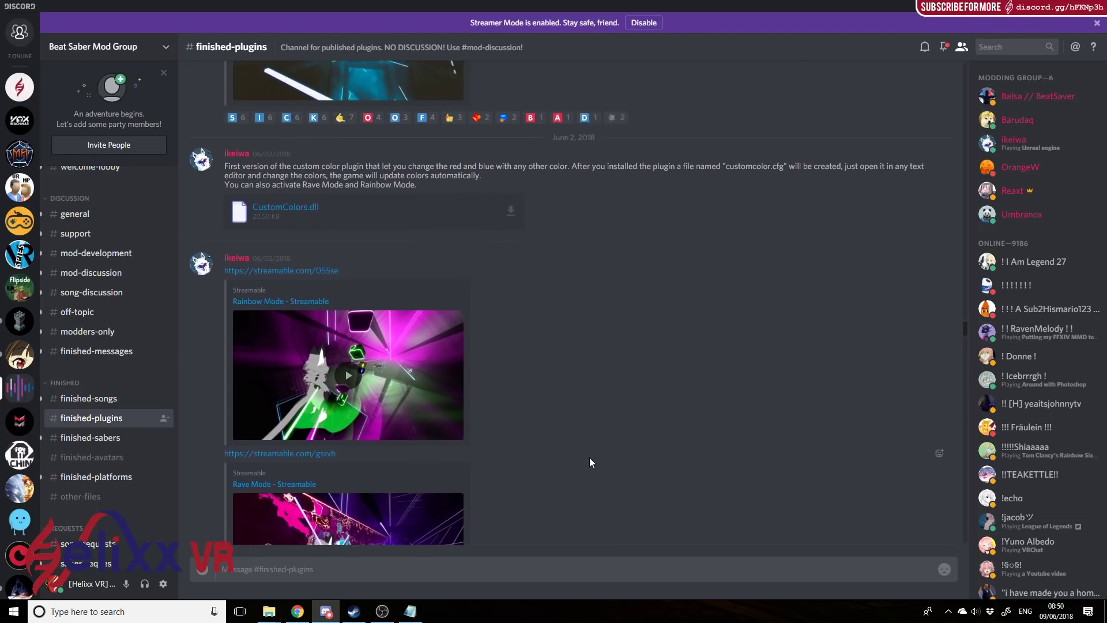
{"action": "scroll", "coordinate": [589, 457], "scroll_direction": "up", "scroll_amount": 4}
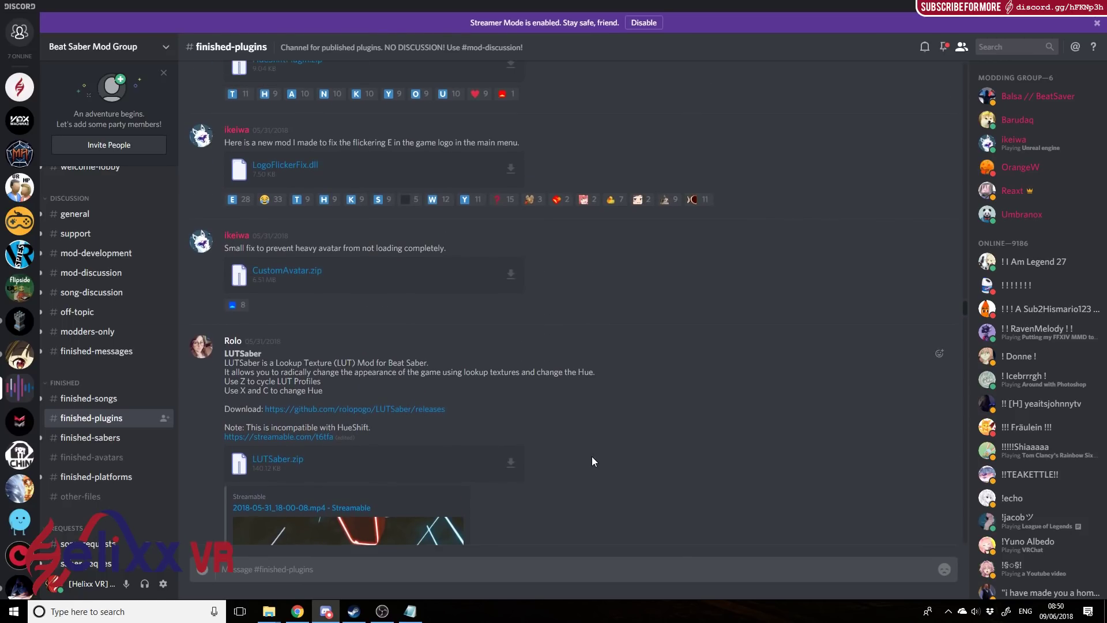
Download CustomAvatar.zip from its Discord post and open Extract_Content_In_BeatSaber_Folder inside the downloaded archive
{"action": "left_click", "coordinate": [304, 271]}
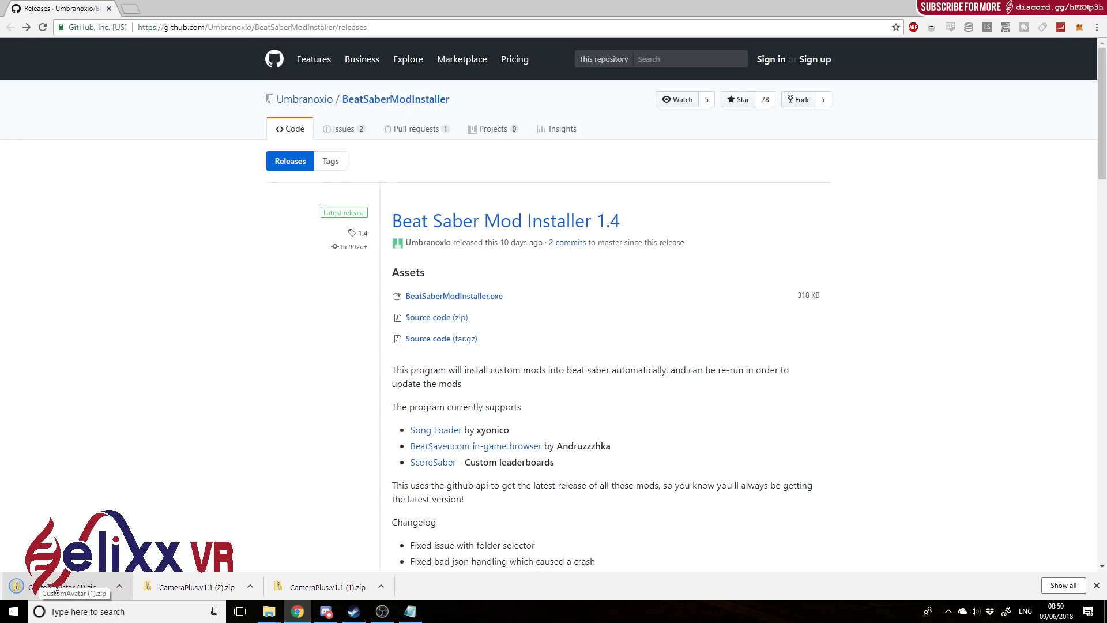
{"action": "left_click", "coordinate": [53, 588]}
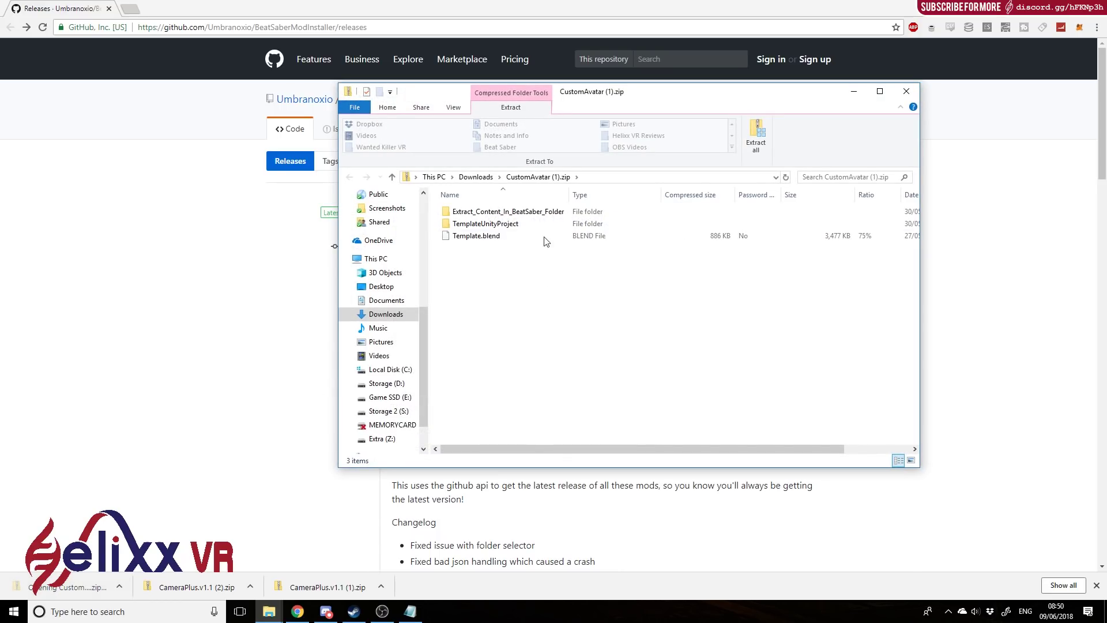
{"action": "left_click", "coordinate": [483, 225]}
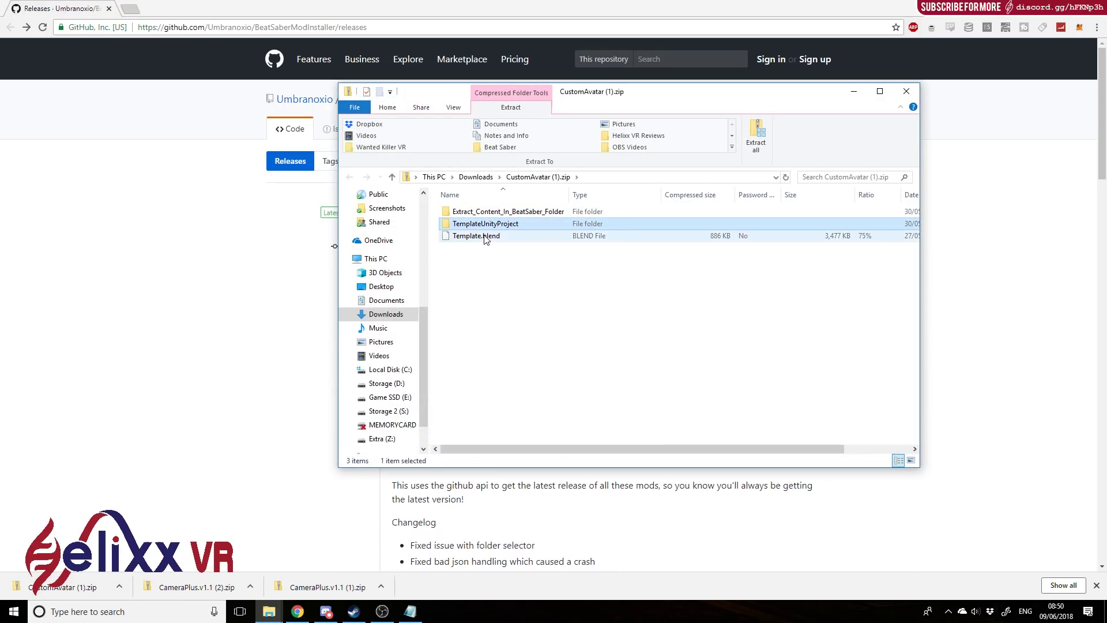
{"action": "left_click", "coordinate": [483, 240], "text": "shift"}
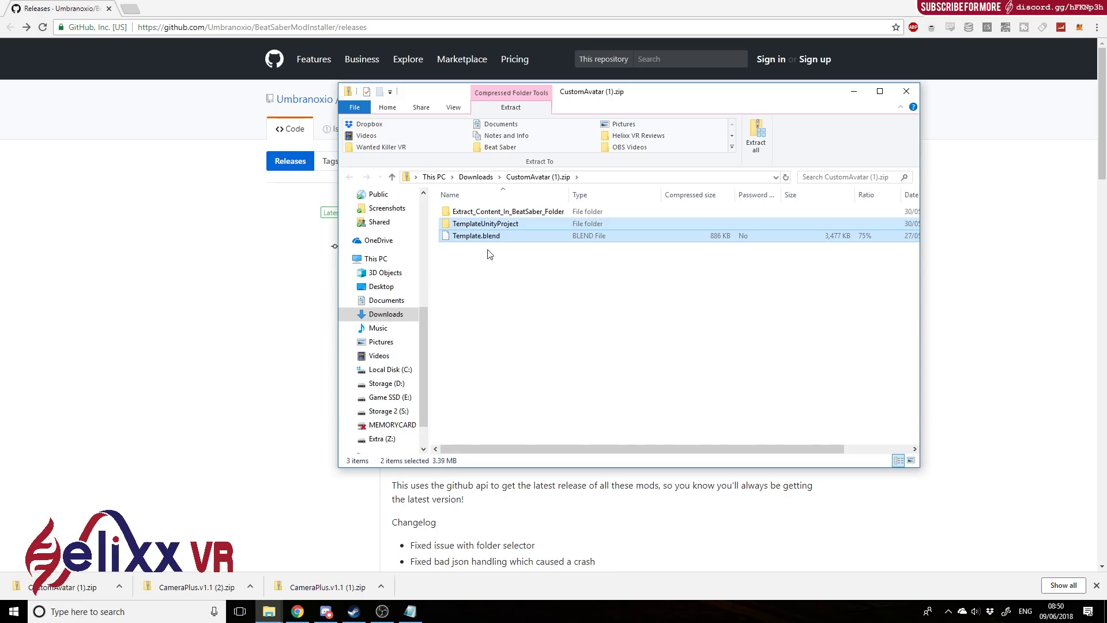
{"action": "left_click", "coordinate": [512, 295]}
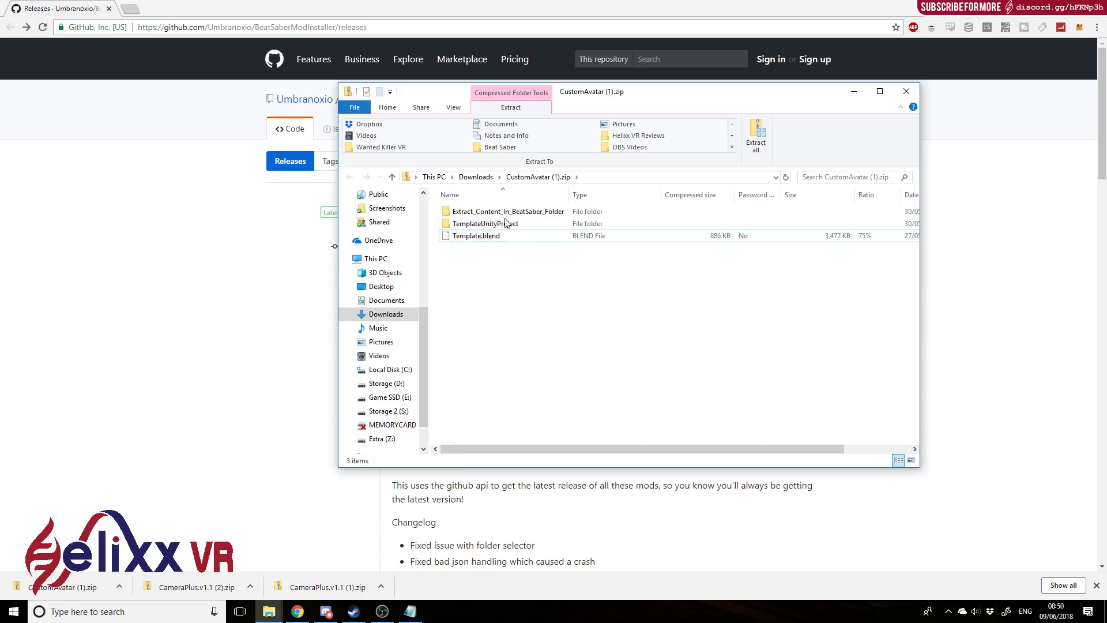
{"action": "double_click", "coordinate": [506, 212]}
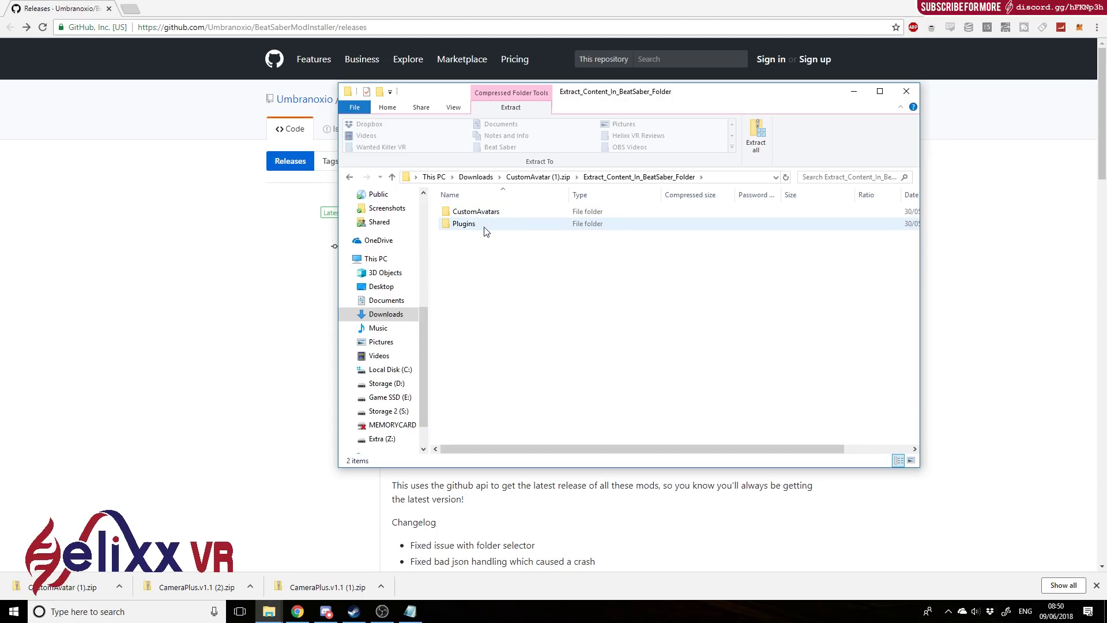
Copy the CustomAvatars and Plugins folders from the archive into the Beat Saber game folder, replacing the files with the same names
{"action": "left_click", "coordinate": [268, 611]}
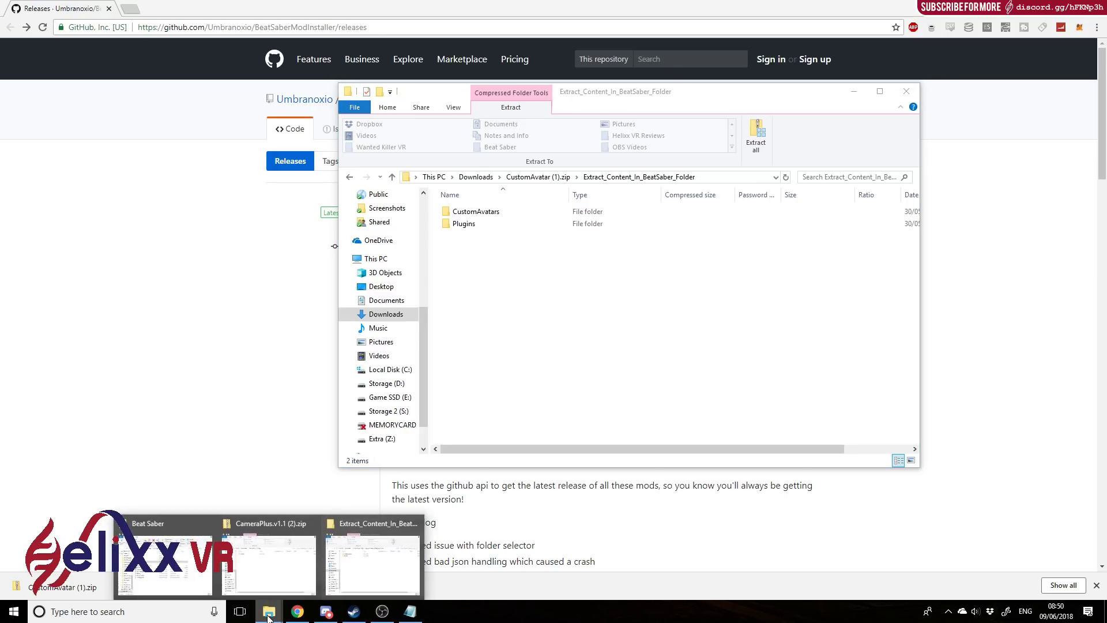
{"action": "left_click", "coordinate": [192, 563]}
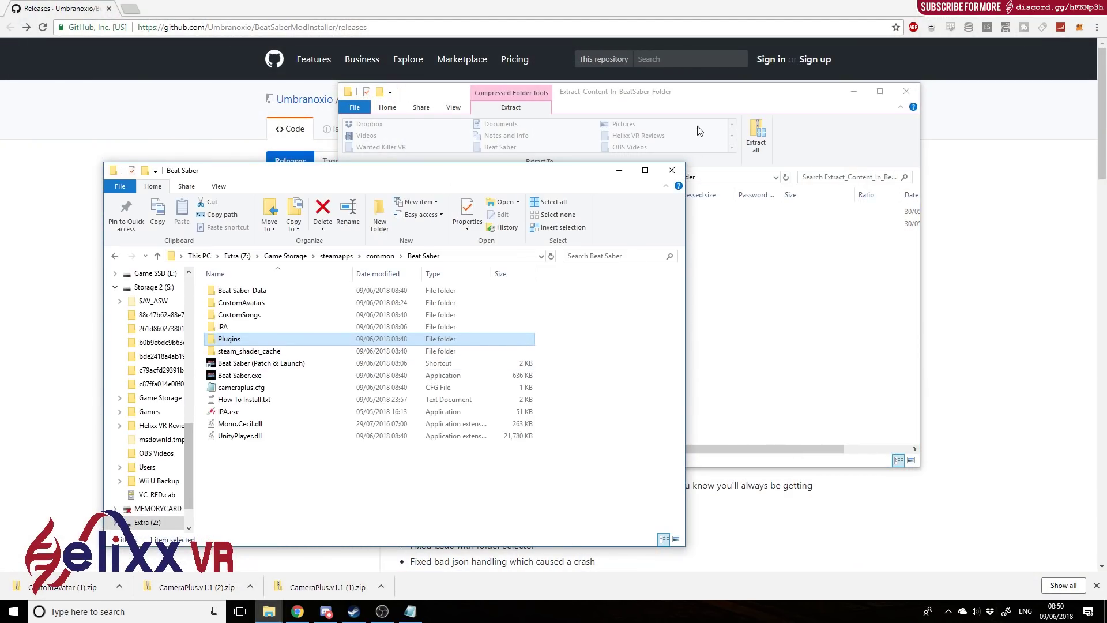
{"action": "left_click", "coordinate": [673, 99]}
{"action": "left_click_drag", "start_coordinate": [673, 100], "coordinate": [853, 100]}
{"action": "left_click_drag", "start_coordinate": [695, 262], "coordinate": [272, 496]}
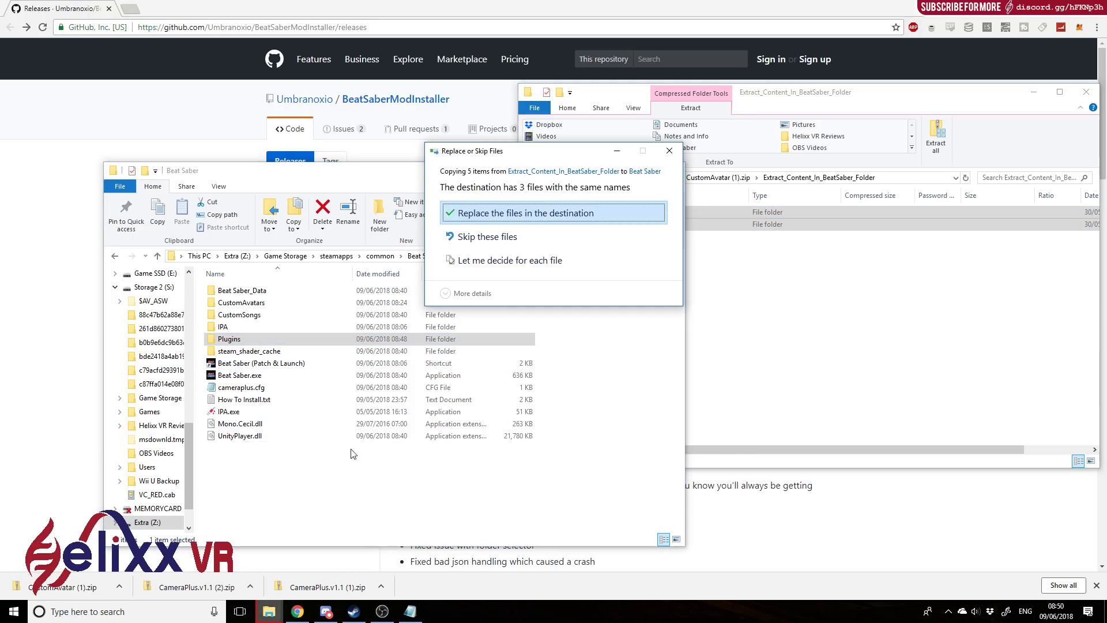
{"action": "left_click", "coordinate": [500, 214]}
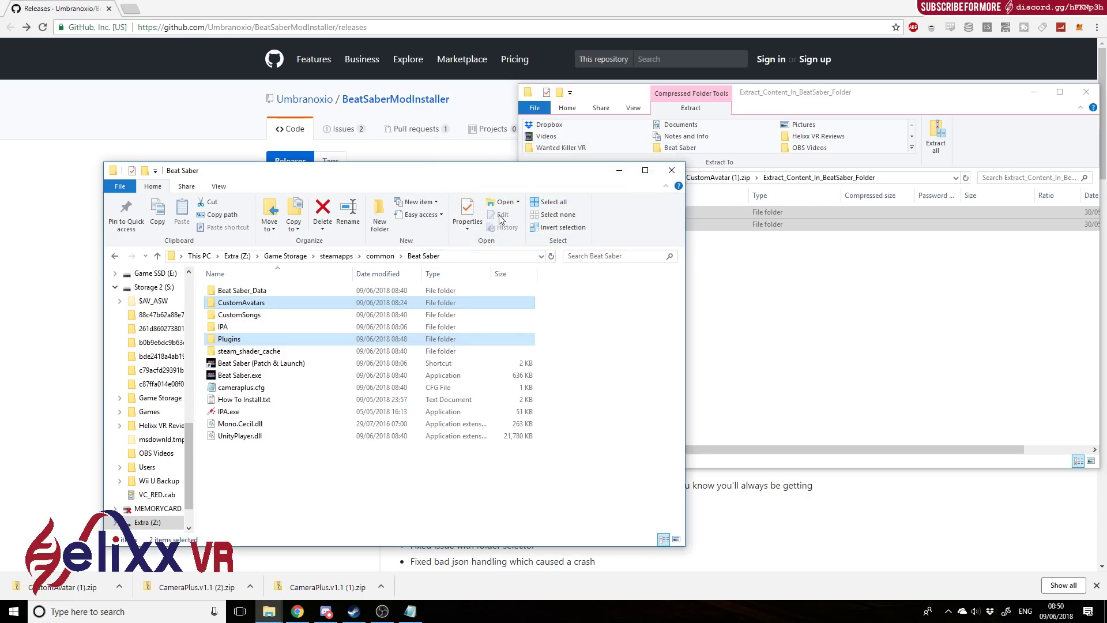
{"action": "left_click", "coordinate": [320, 484]}
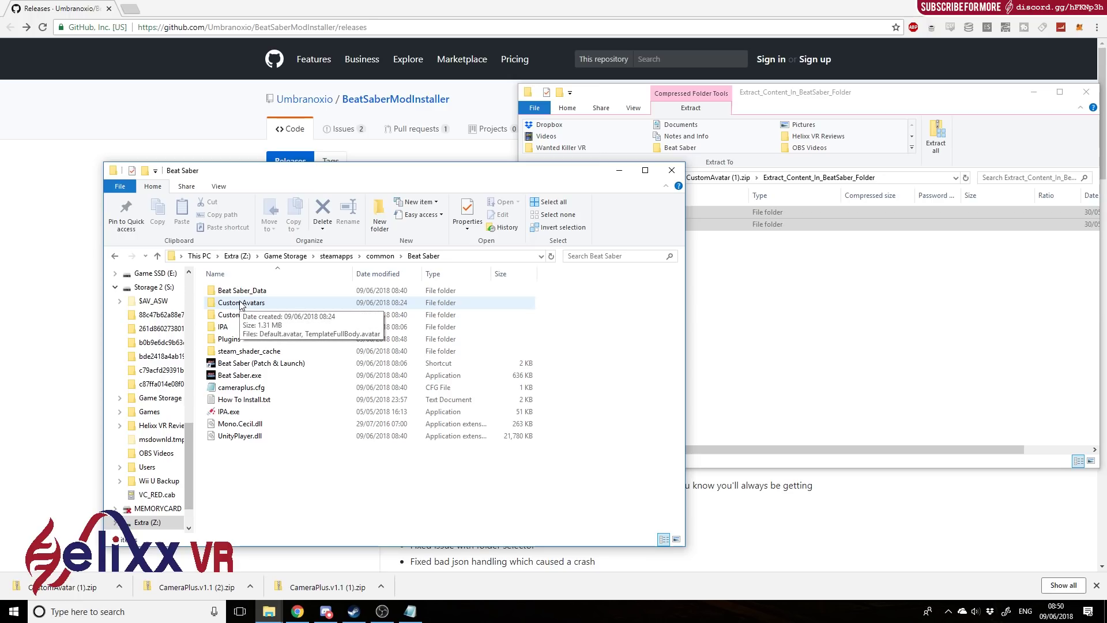
Check the game's Plugins folder for CustomAvatar.dll and its CustomAvatars folder for the avatar files, returning to the Beat Saber folder
{"action": "double_click", "coordinate": [241, 339]}
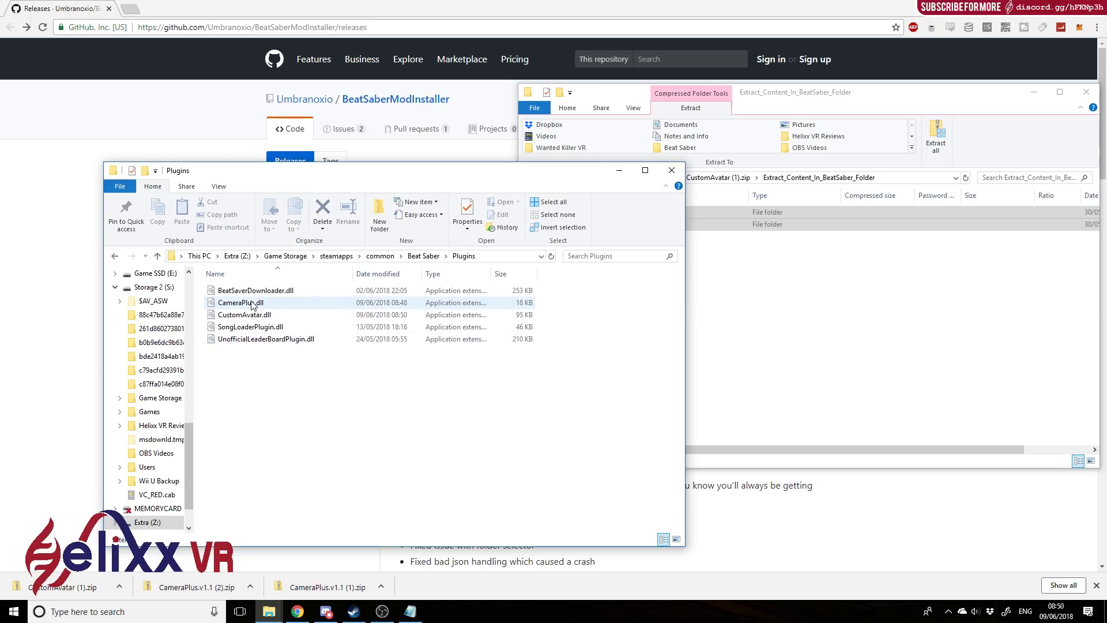
{"action": "left_click", "coordinate": [258, 316]}
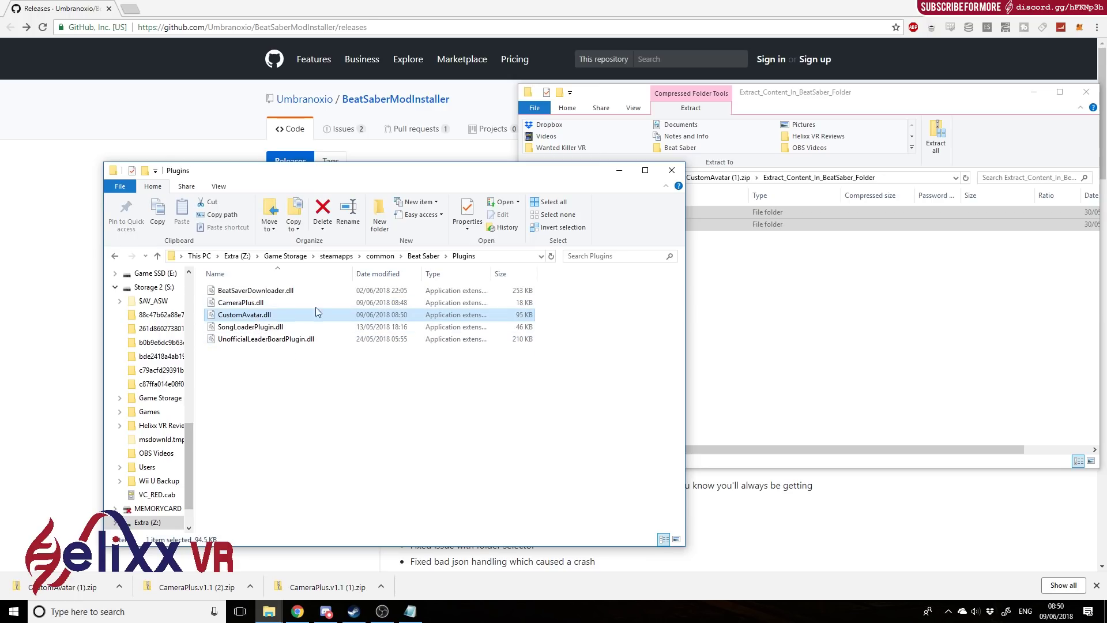
{"action": "left_click", "coordinate": [416, 256]}
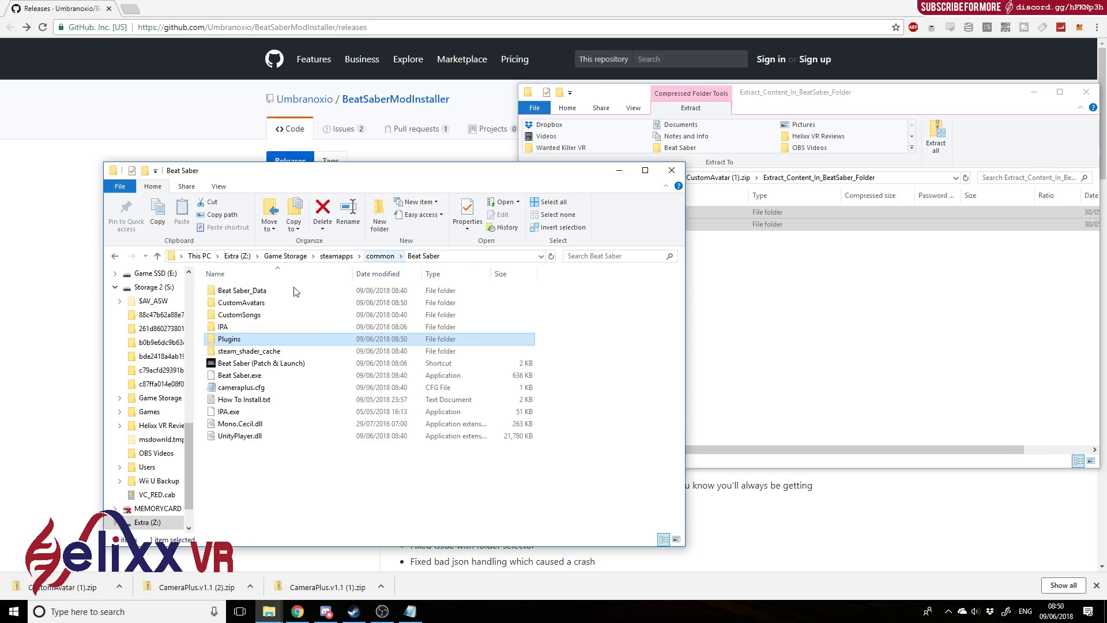
{"action": "double_click", "coordinate": [260, 303]}
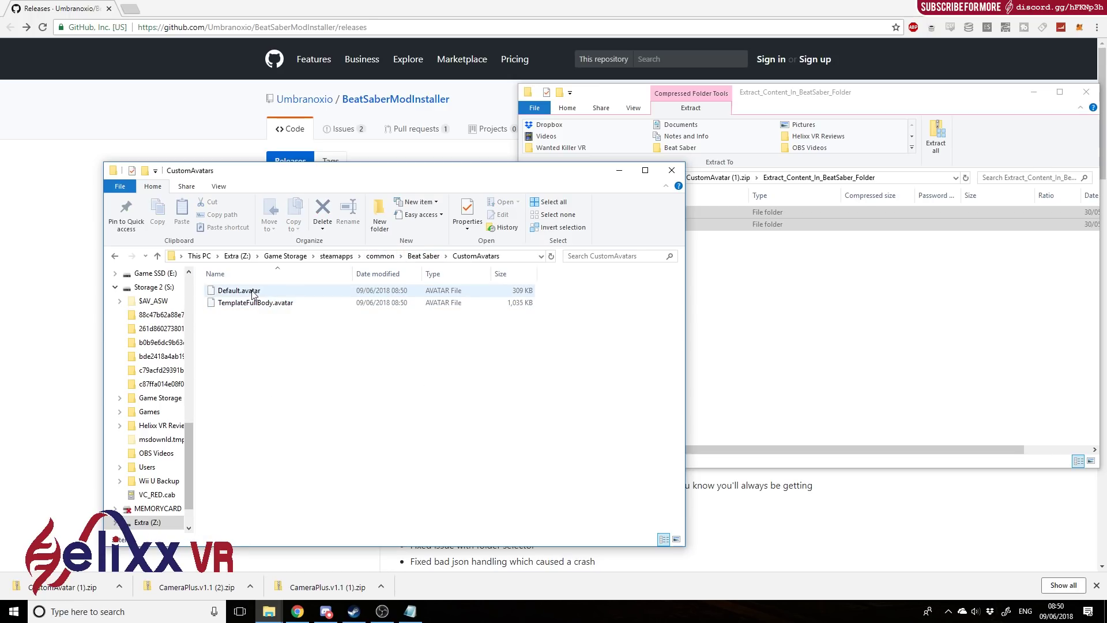
{"action": "left_click", "coordinate": [306, 302]}
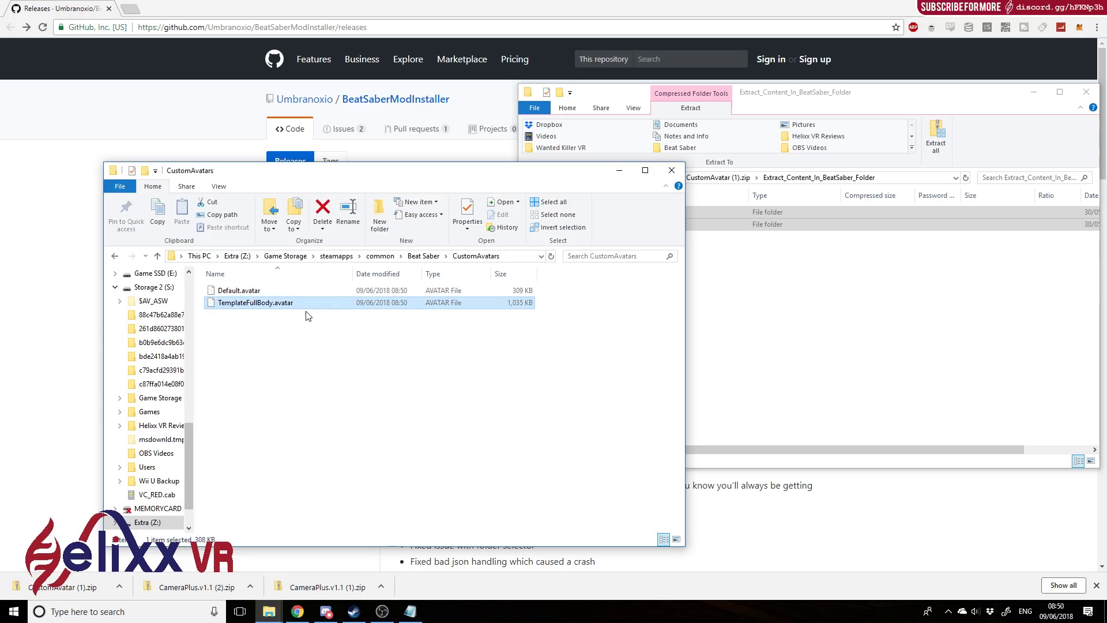
{"action": "left_click", "coordinate": [303, 366]}
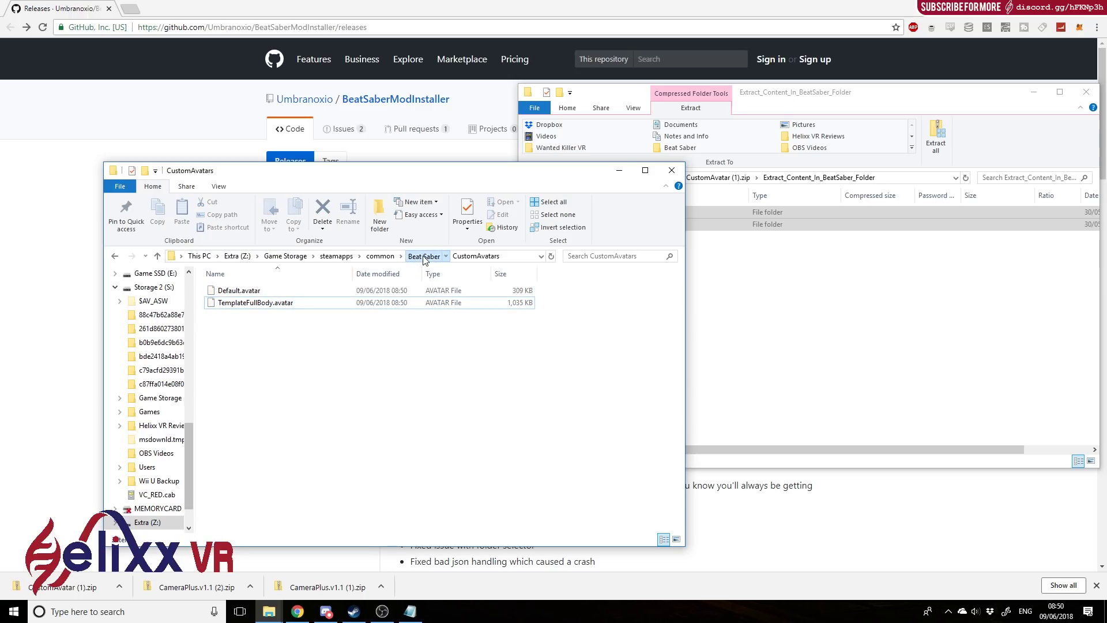
{"action": "left_click", "coordinate": [424, 257]}
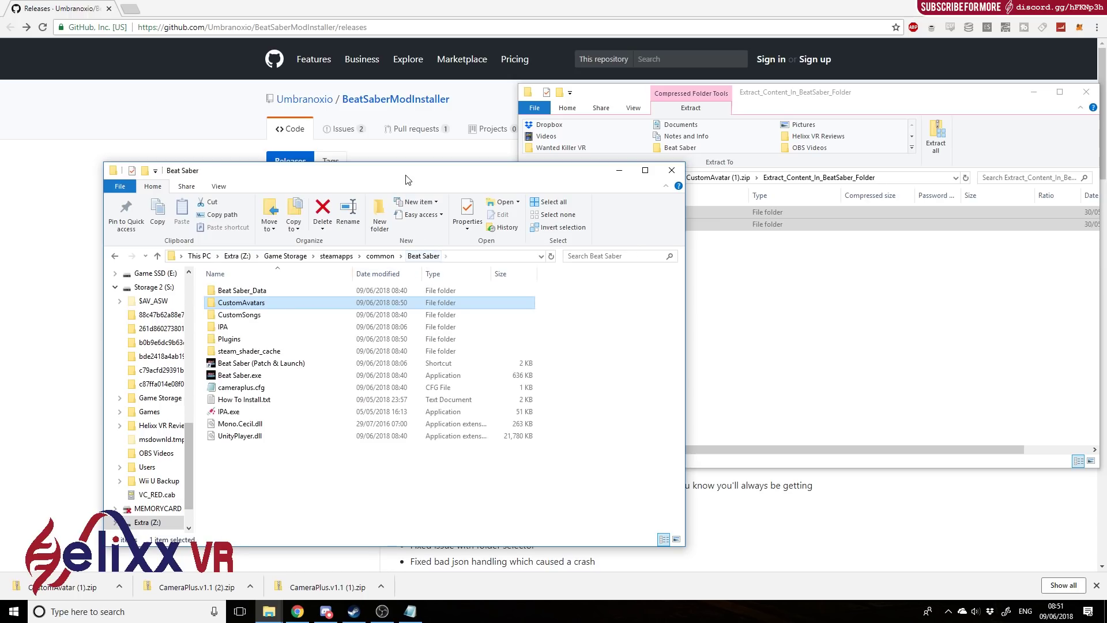
Open the CustomAvatars folder inside the Beat Saber game folder and return to the Beat Saber Mod Group on Discord
{"action": "double_click", "coordinate": [269, 302]}
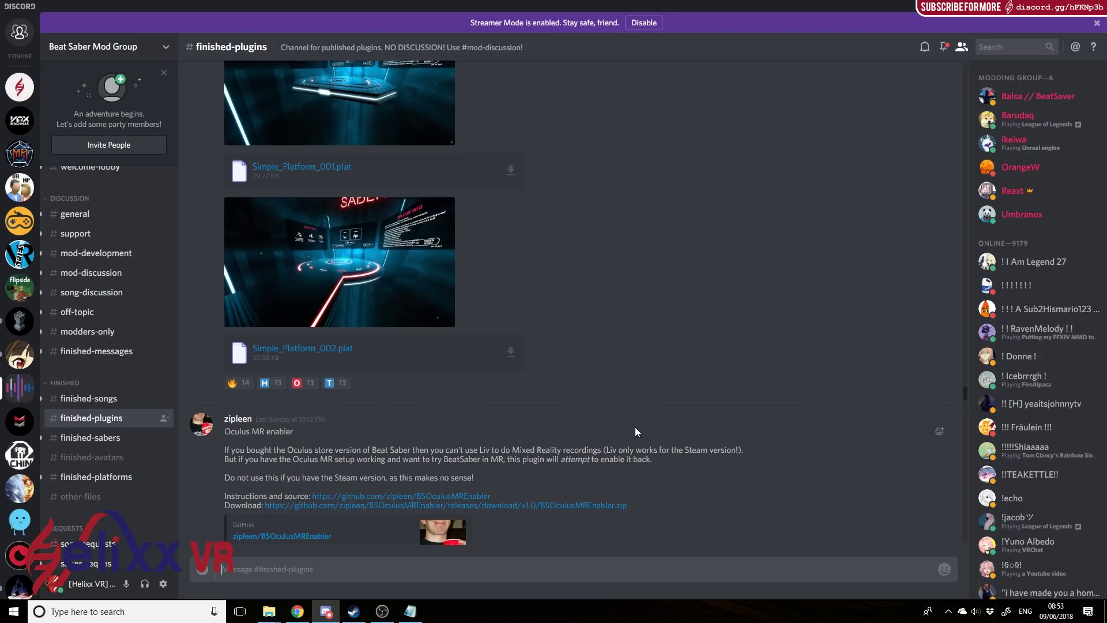
{"action": "mouse_move", "coordinate": [268, 611]}
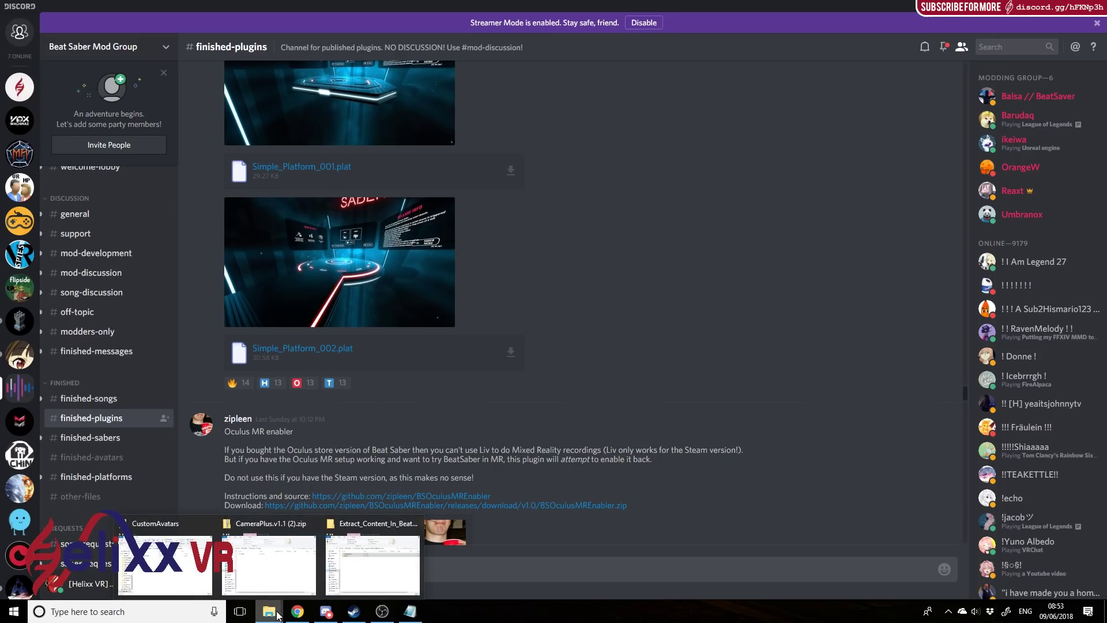
{"action": "left_click", "coordinate": [198, 585]}
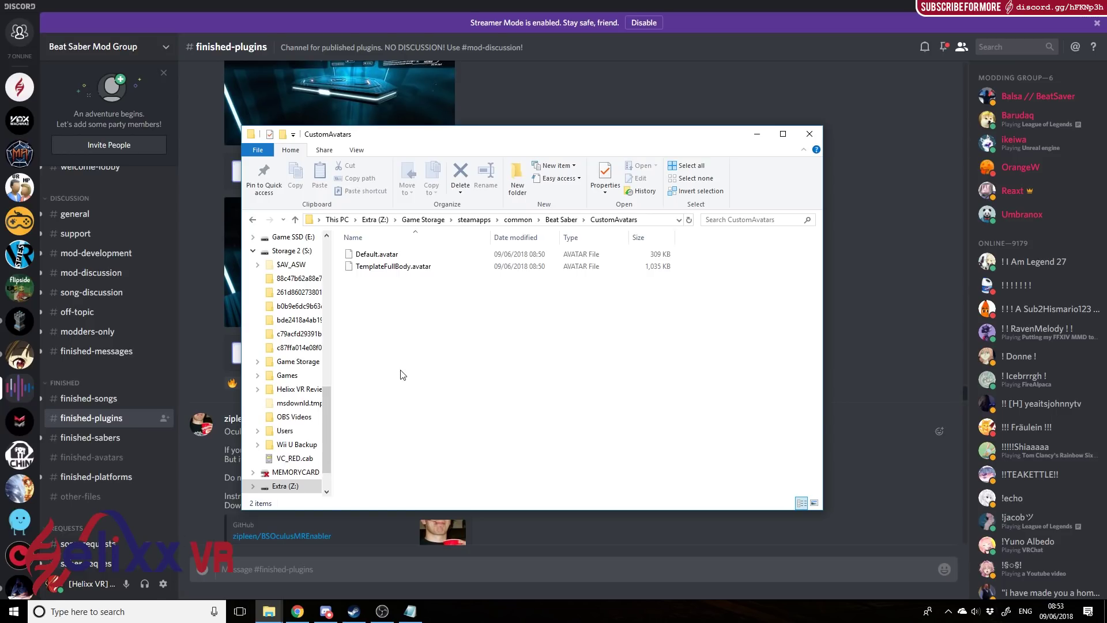
{"action": "left_click", "coordinate": [553, 78]}
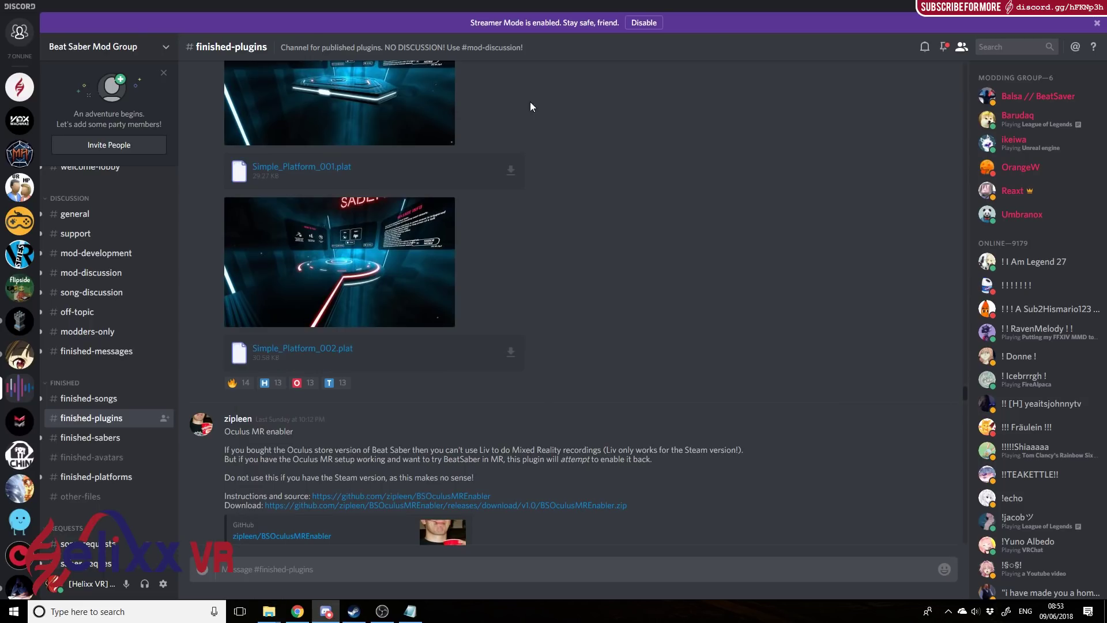
Browse the finished-avatars channel on Discord and download HDN_IF_-_Sega_Hard_Girls.avatar
{"action": "left_click", "coordinate": [106, 461]}
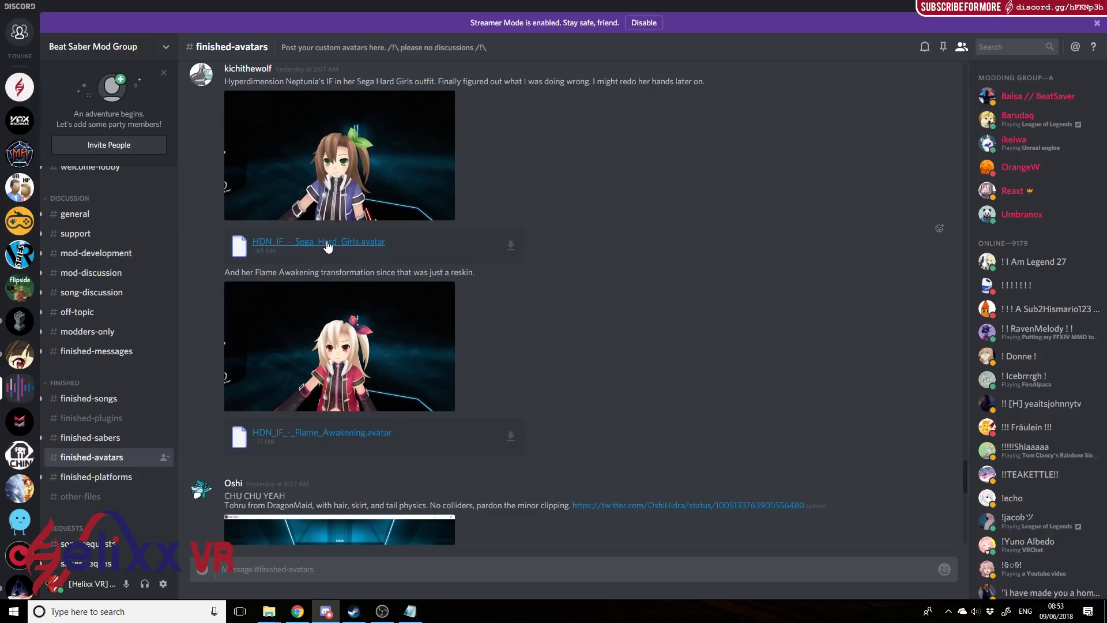
{"action": "scroll", "coordinate": [408, 351], "scroll_direction": "down", "scroll_amount": 10}
{"action": "scroll", "coordinate": [408, 352], "scroll_direction": "up", "scroll_amount": 11}
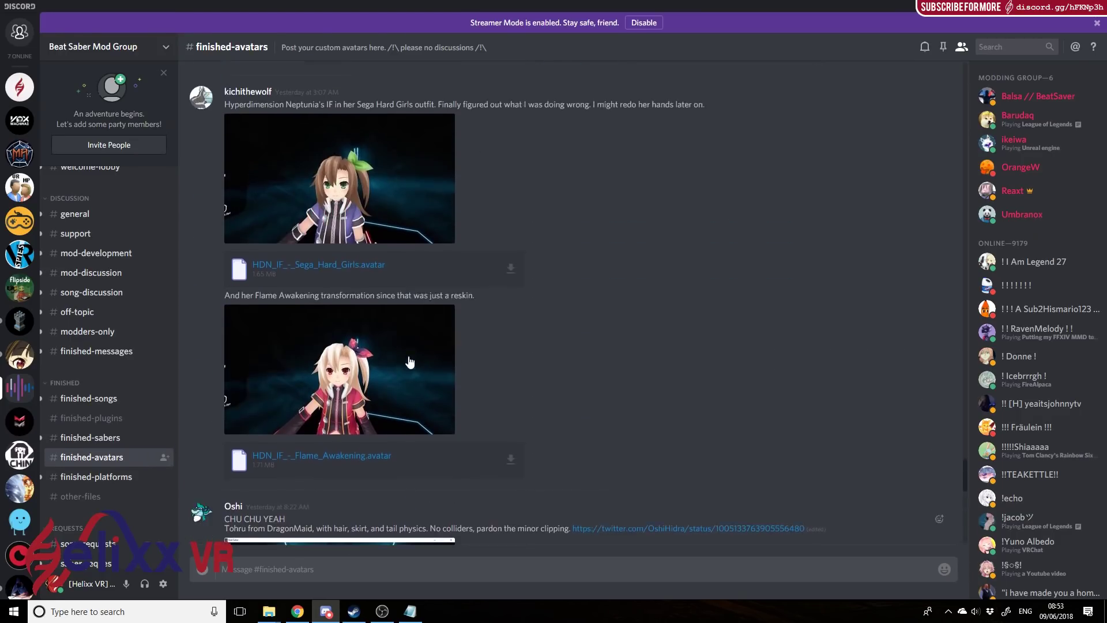
{"action": "scroll", "coordinate": [409, 362], "scroll_direction": "up", "scroll_amount": 8}
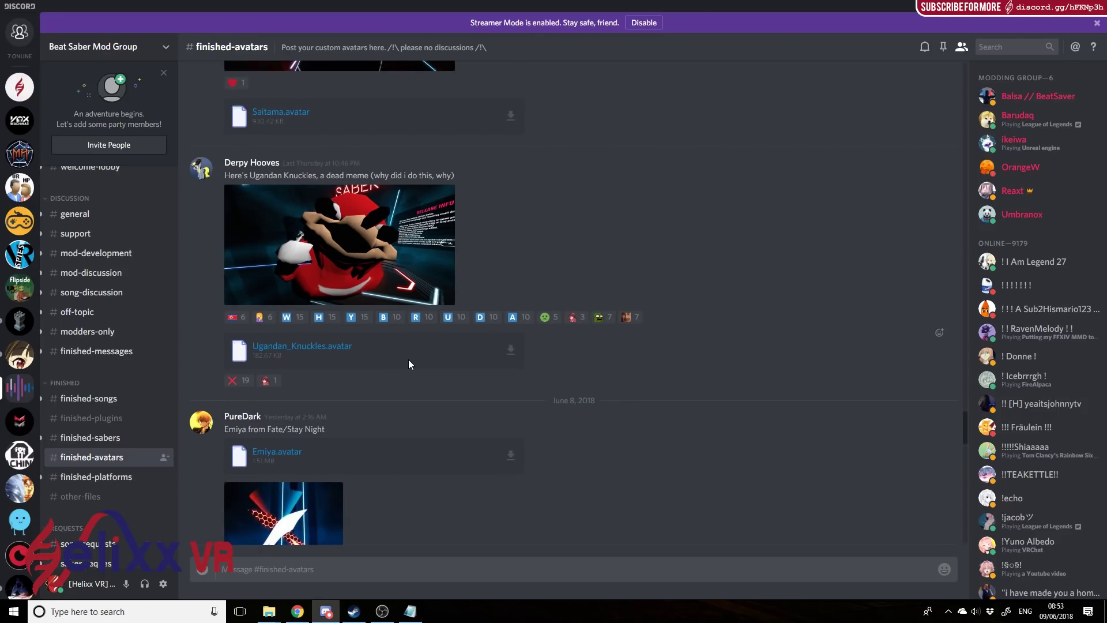
{"action": "scroll", "coordinate": [408, 359], "scroll_direction": "down", "scroll_amount": 10}
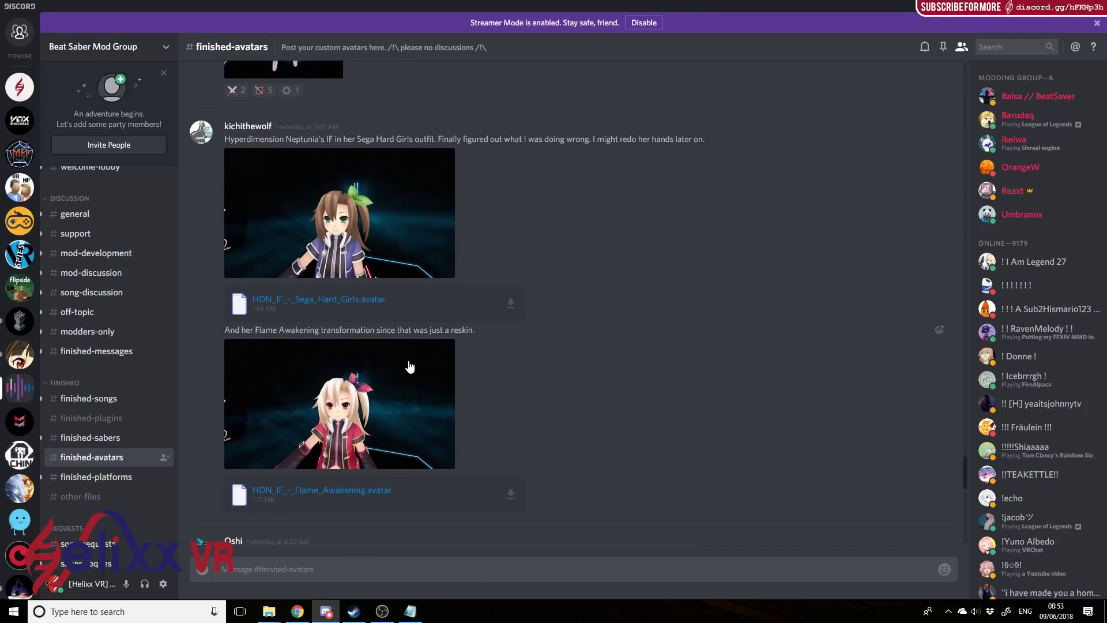
{"action": "left_click", "coordinate": [289, 300]}
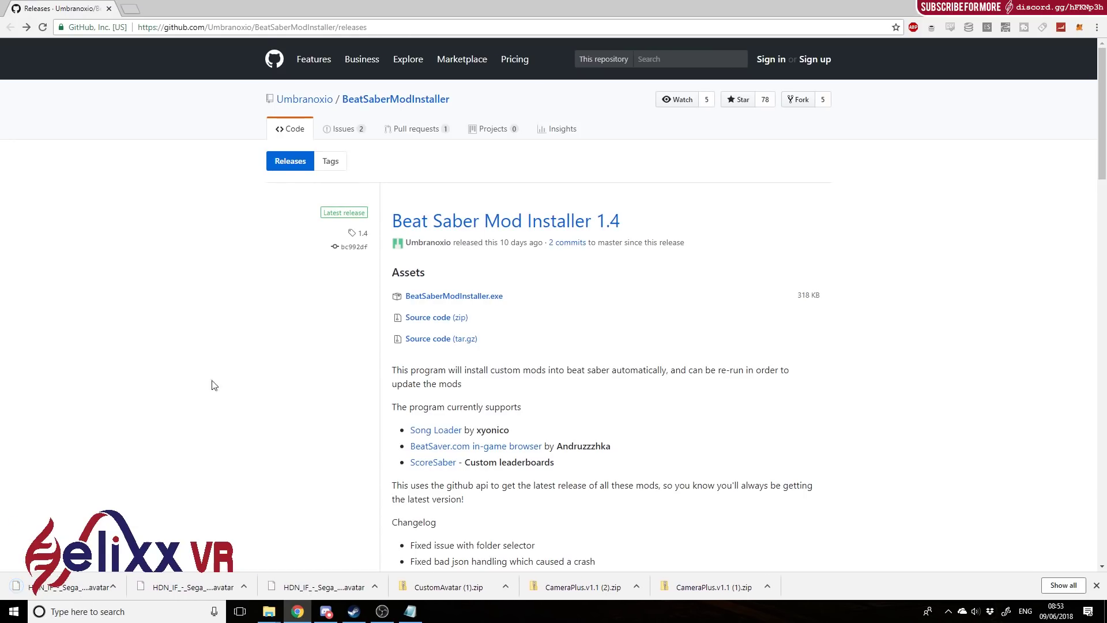
Copy the downloaded HDN_IF_-_Sega_Hard_Girls (2).avatar from Downloads into the game's CustomAvatars folder and close the Downloads window
{"action": "right_click", "coordinate": [70, 593]}
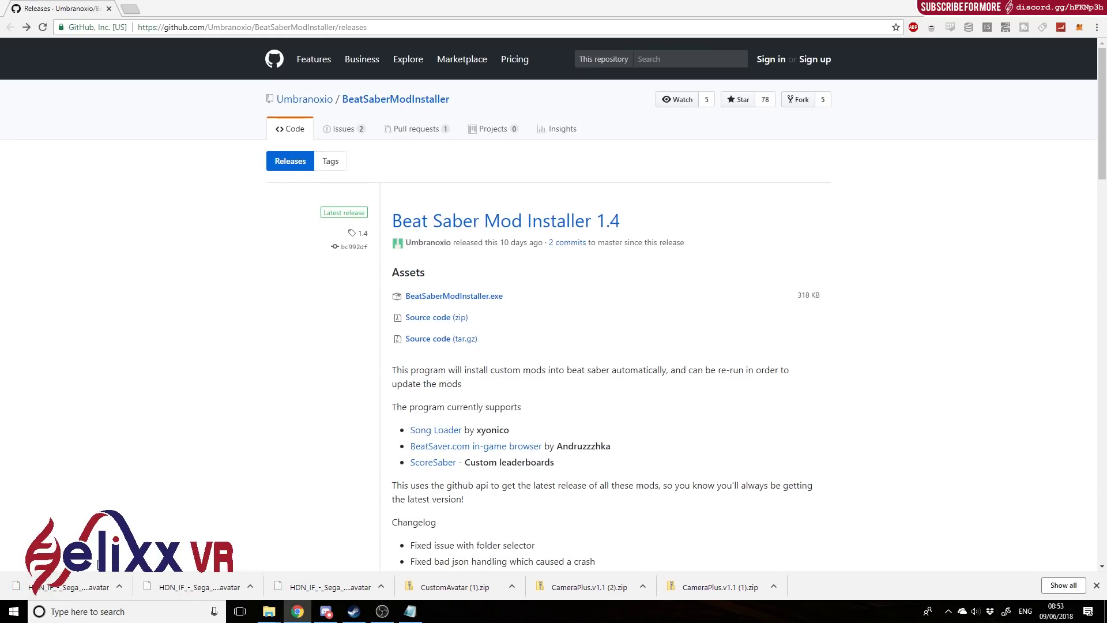
{"action": "left_click", "coordinate": [150, 560]}
{"action": "mouse_move", "coordinate": [278, 618]}
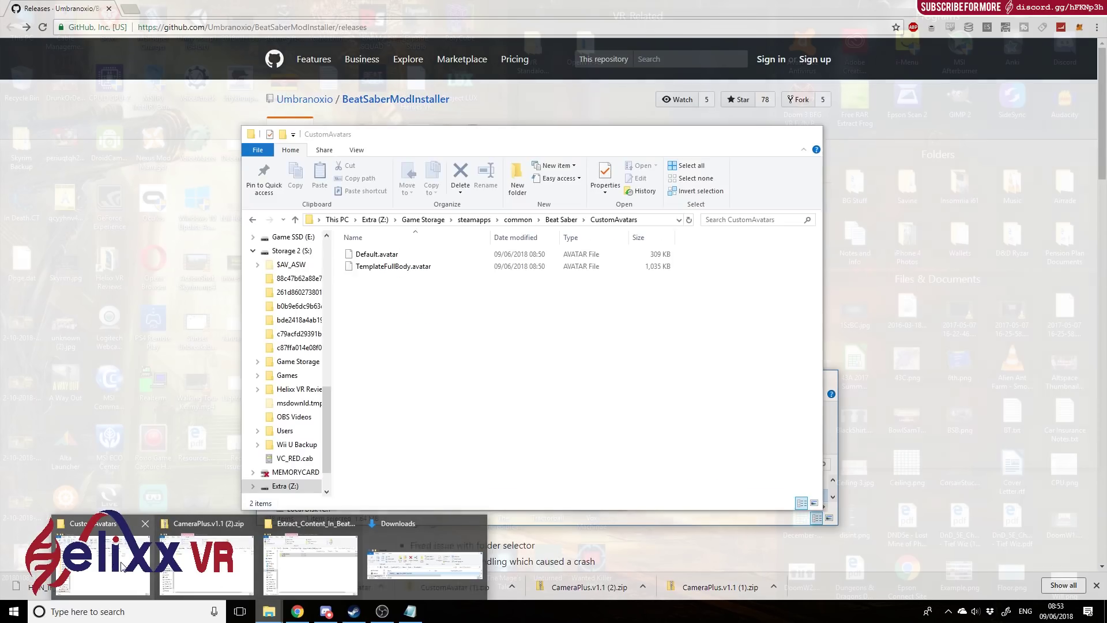
{"action": "left_click", "coordinate": [102, 559]}
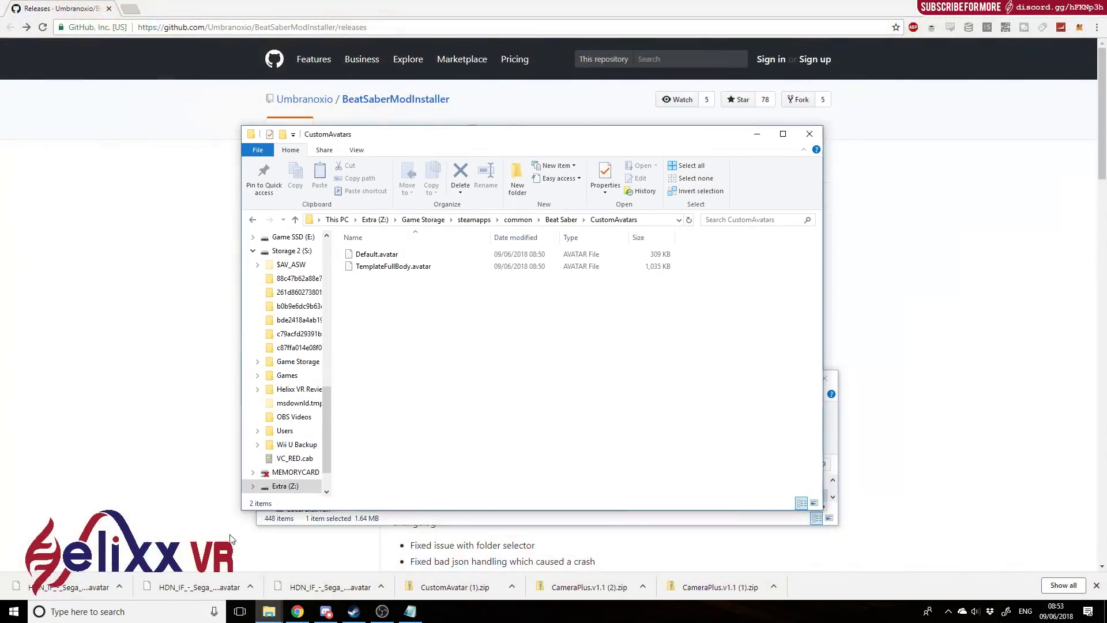
{"action": "left_click_drag", "start_coordinate": [530, 123], "coordinate": [750, 138]}
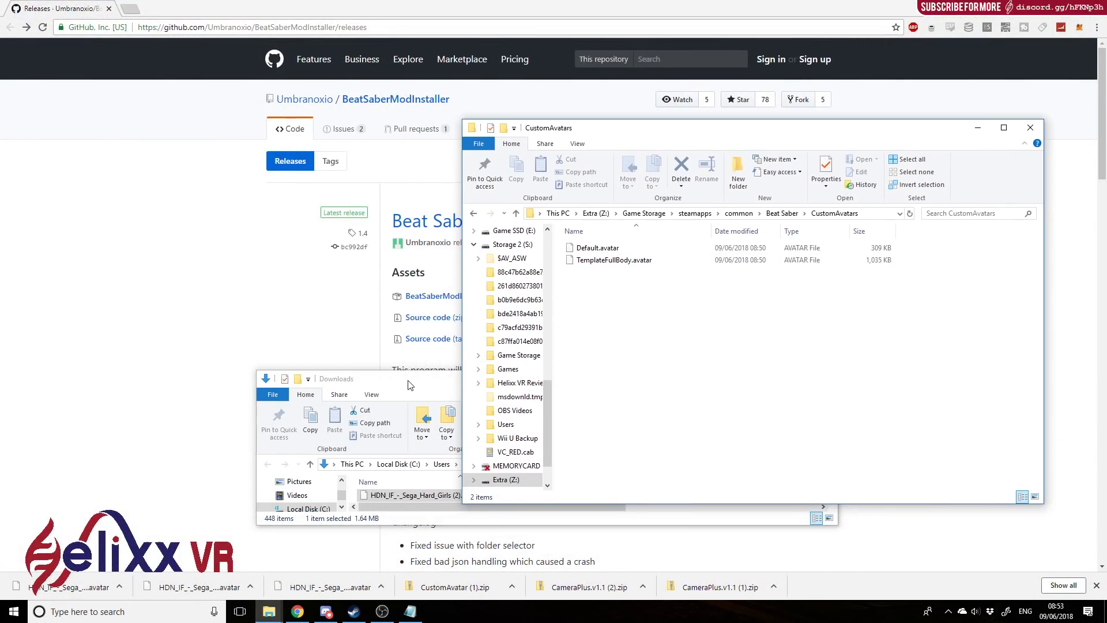
{"action": "left_click_drag", "start_coordinate": [443, 510], "coordinate": [744, 376]}
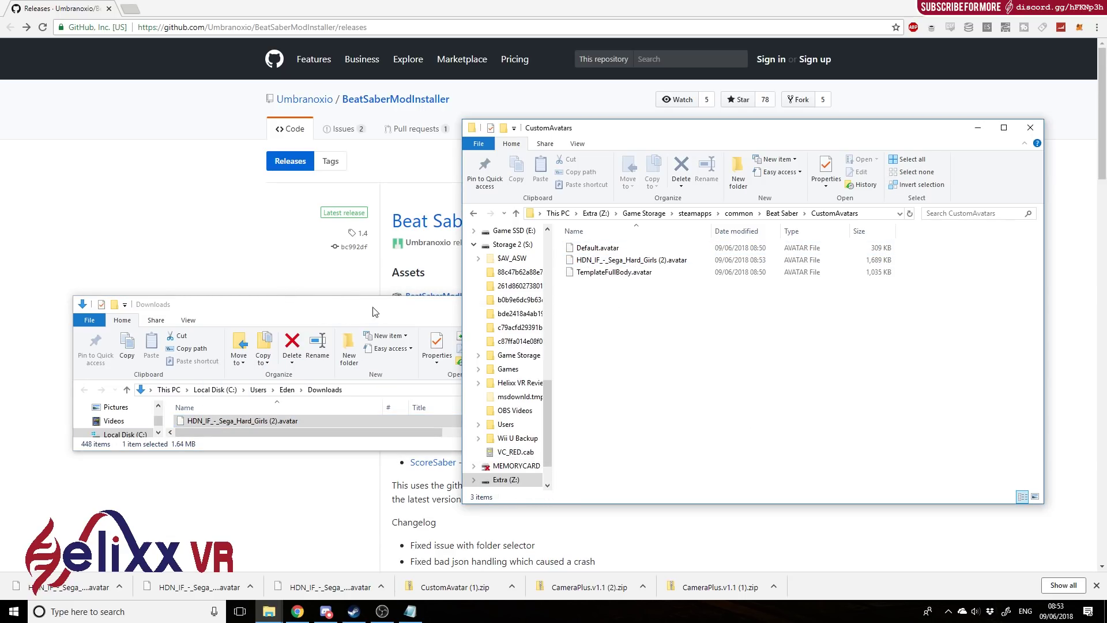
{"action": "left_click_drag", "start_coordinate": [373, 307], "coordinate": [328, 304]}
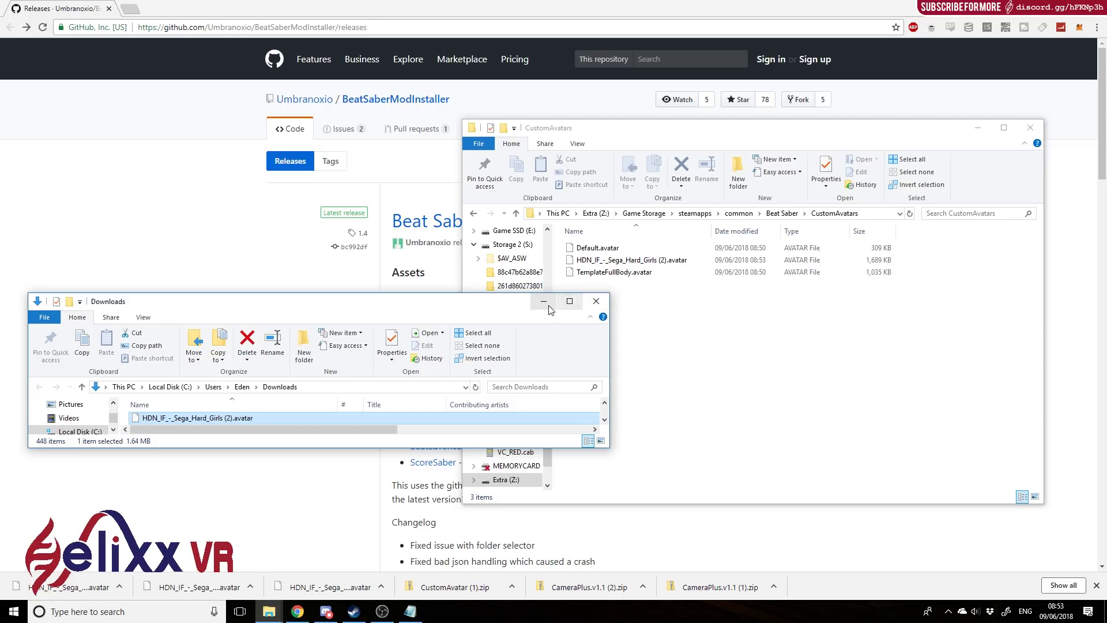
{"action": "left_click", "coordinate": [596, 303]}
{"action": "left_click_drag", "start_coordinate": [752, 135], "coordinate": [477, 150]}
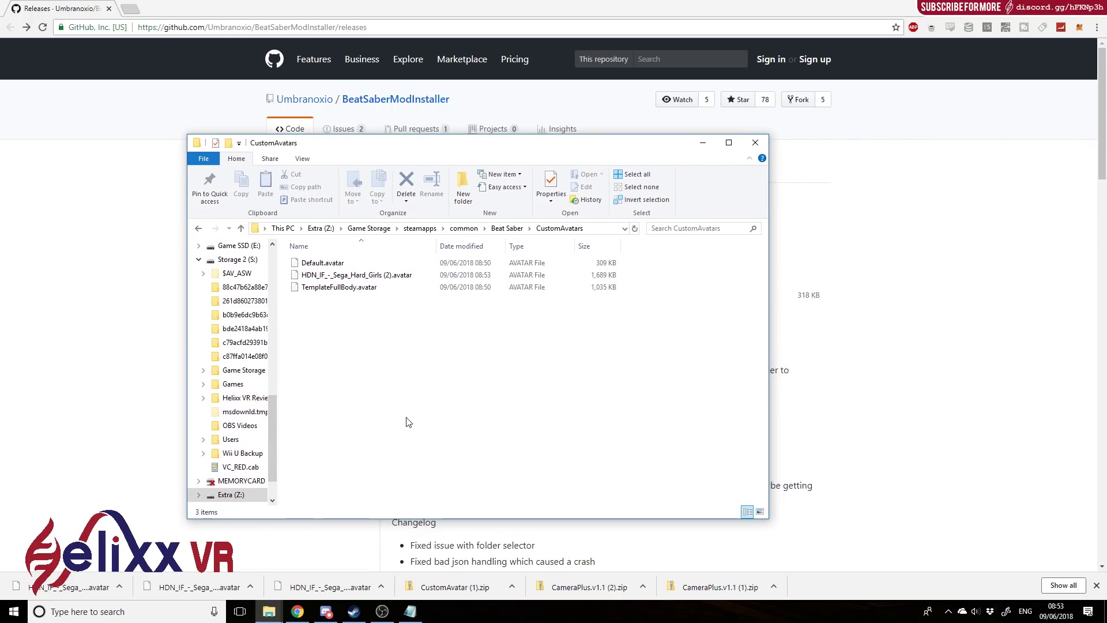
{"action": "left_click", "coordinate": [88, 363]}
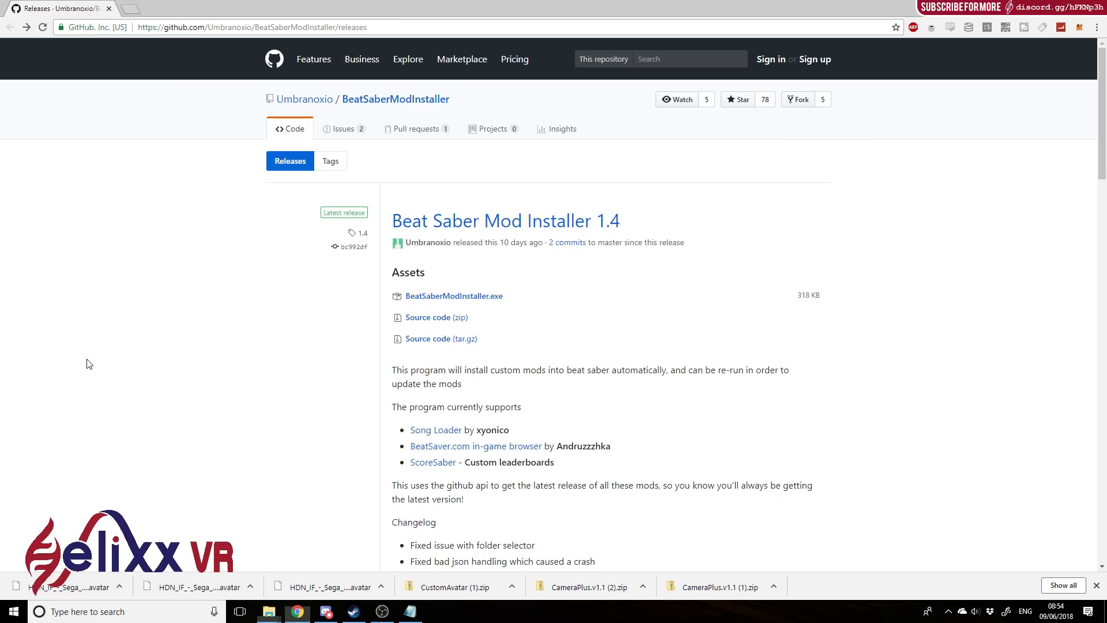
Switch to Steam and launch Beat Saber from the library to see the custom avatar in the game
{"action": "left_click", "coordinate": [352, 612]}
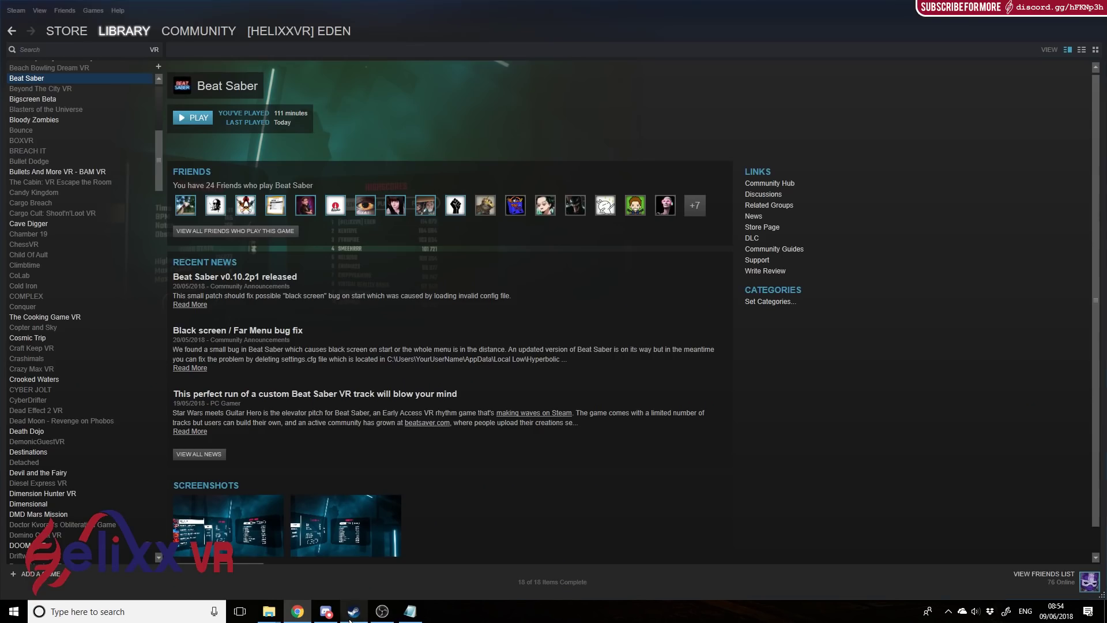
{"action": "left_click", "coordinate": [185, 117]}
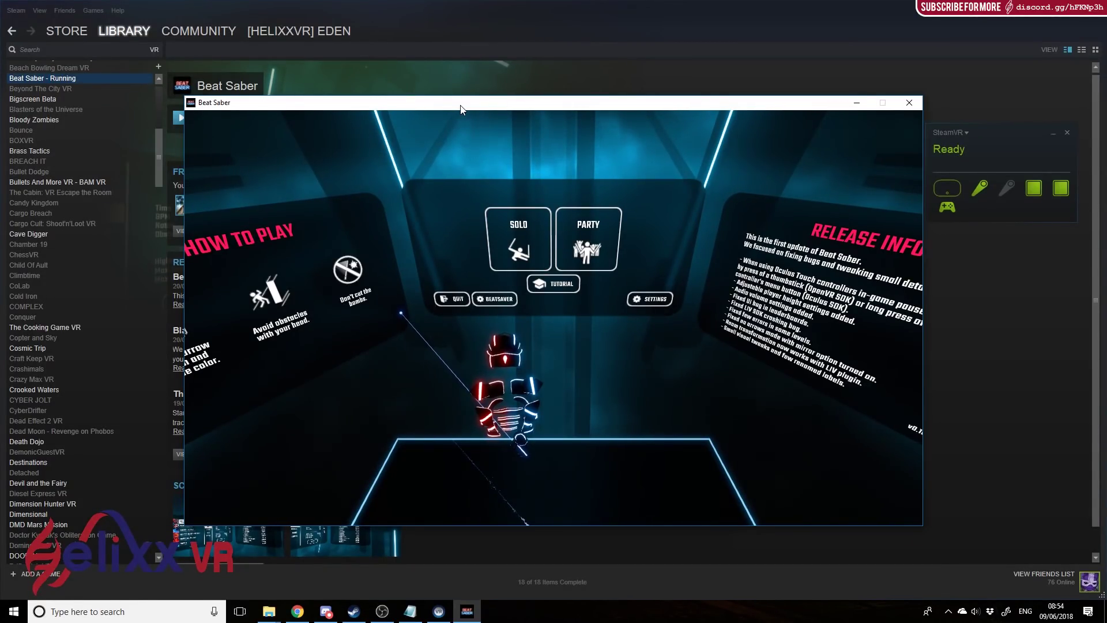
{"action": "left_click_drag", "start_coordinate": [461, 109], "coordinate": [457, 106]}
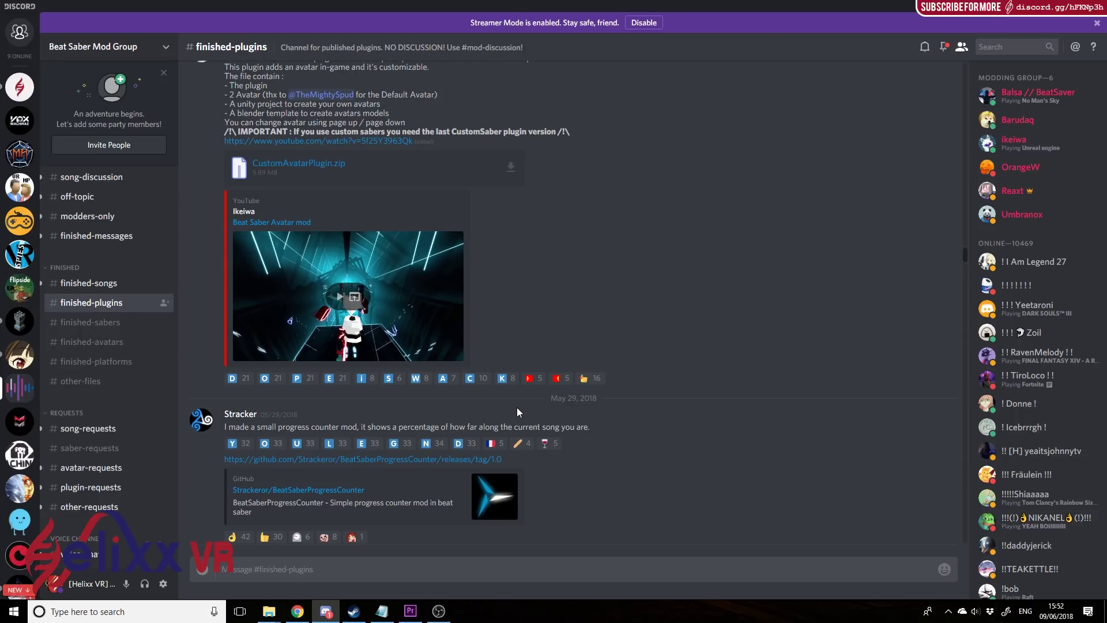
Find the new CustomSaber plugin post in Discord's finished-plugins channel and download its first CustomSaber.dll
{"action": "scroll", "coordinate": [516, 407], "scroll_direction": "up", "scroll_amount": 6}
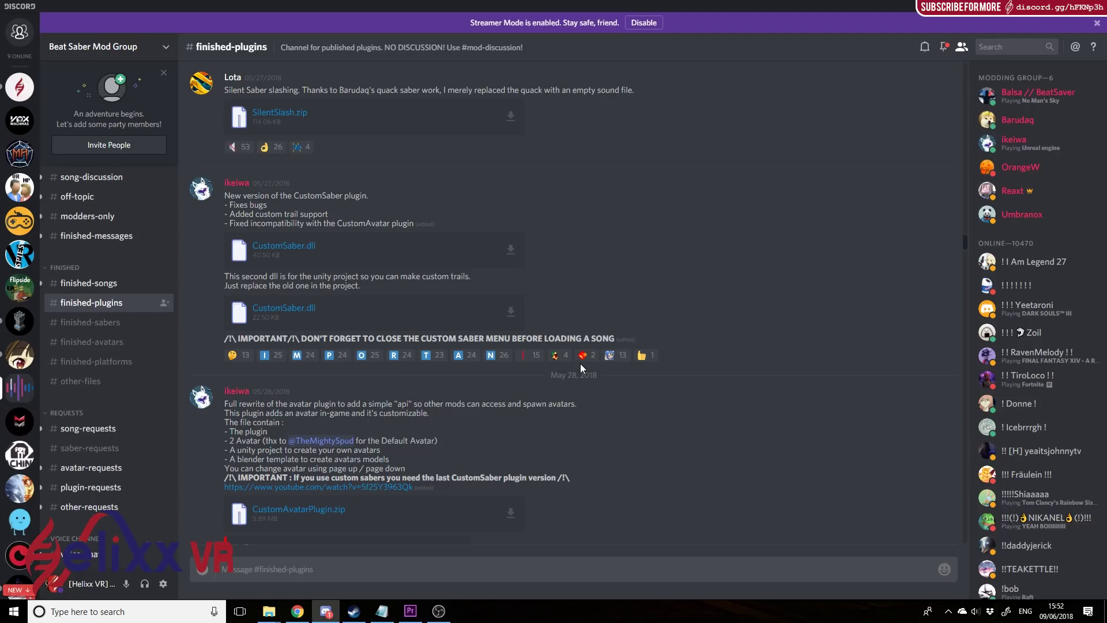
{"action": "scroll", "coordinate": [461, 259], "scroll_direction": "down", "scroll_amount": 1}
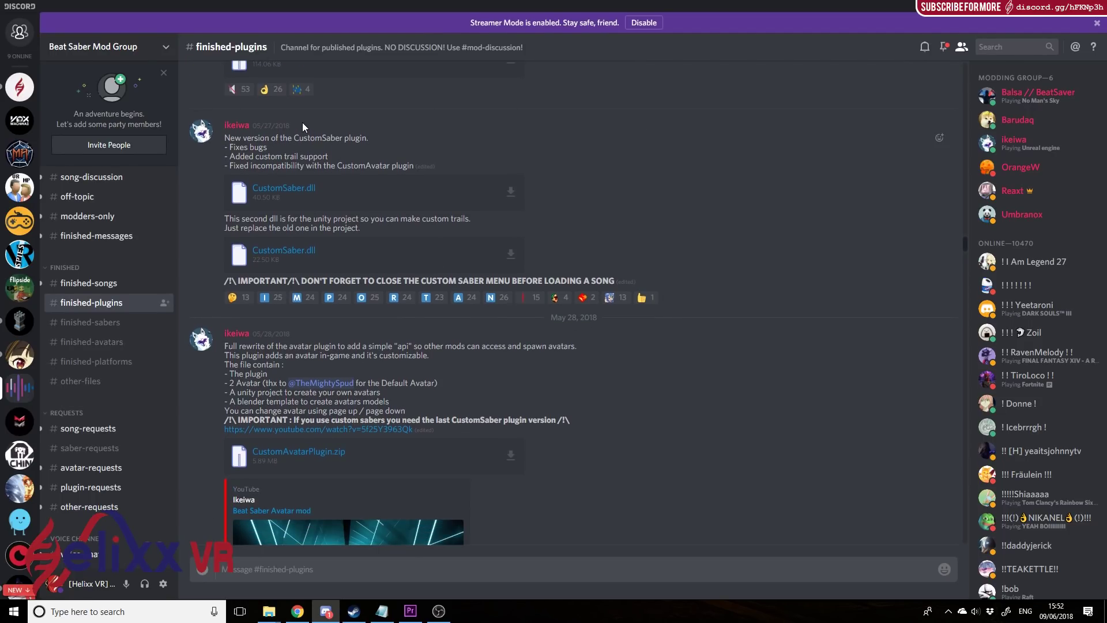
{"action": "left_click", "coordinate": [290, 194]}
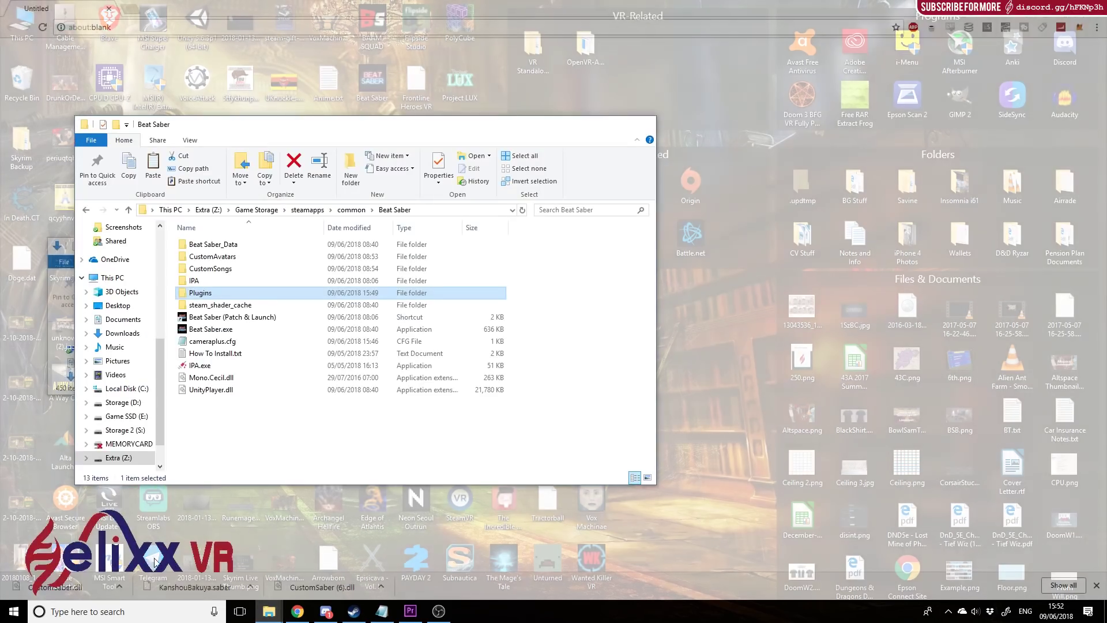
Copy CustomSaber.dll from Downloads into the Beat Saber Plugins folder, replacing the existing file, and check it there
{"action": "left_click", "coordinate": [153, 556]}
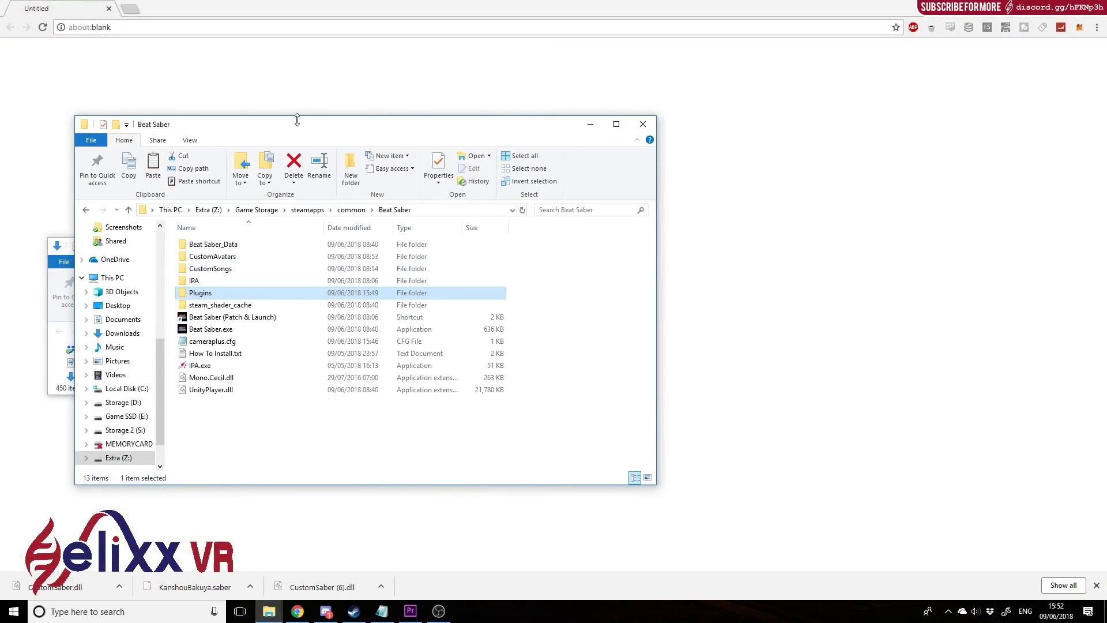
{"action": "left_click_drag", "start_coordinate": [297, 119], "coordinate": [604, 114]}
{"action": "left_click_drag", "start_coordinate": [196, 364], "coordinate": [515, 288]}
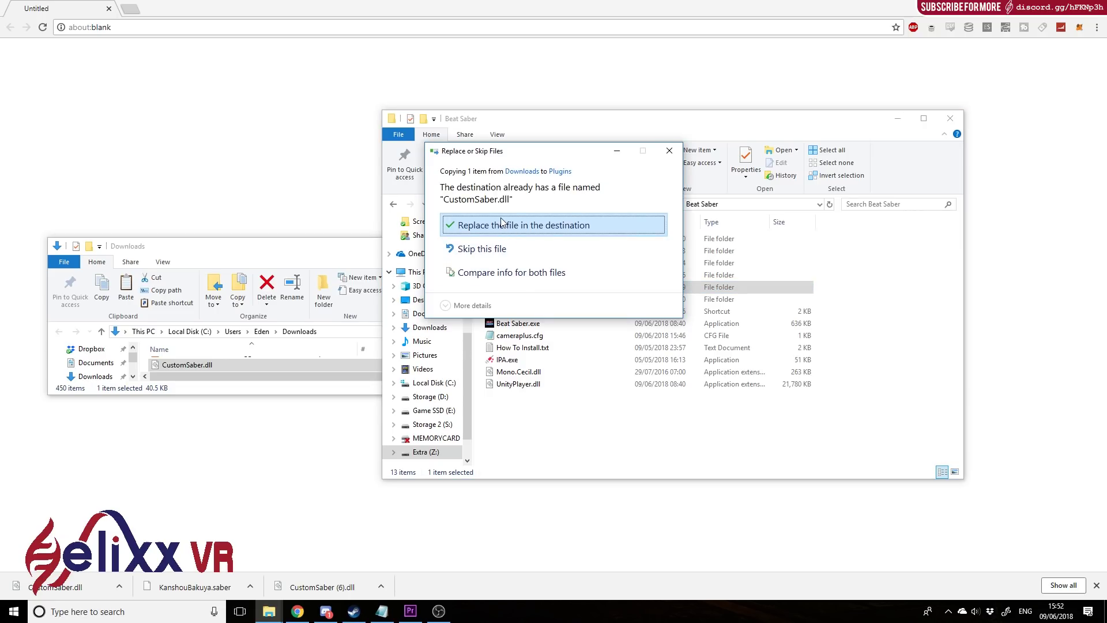
{"action": "left_click", "coordinate": [573, 154]}
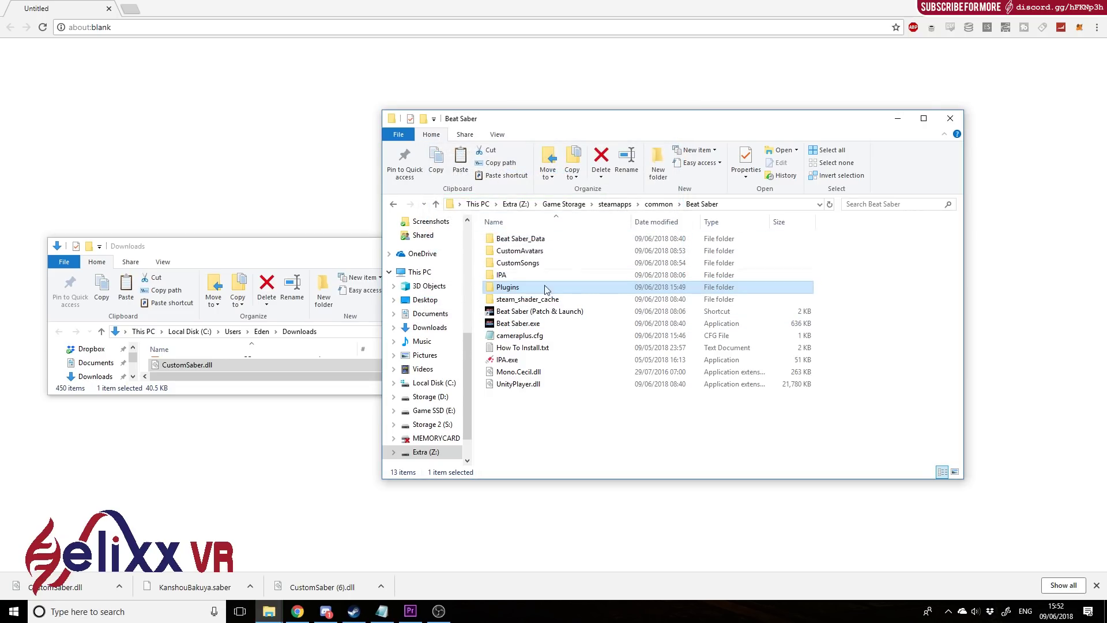
{"action": "double_click", "coordinate": [513, 287]}
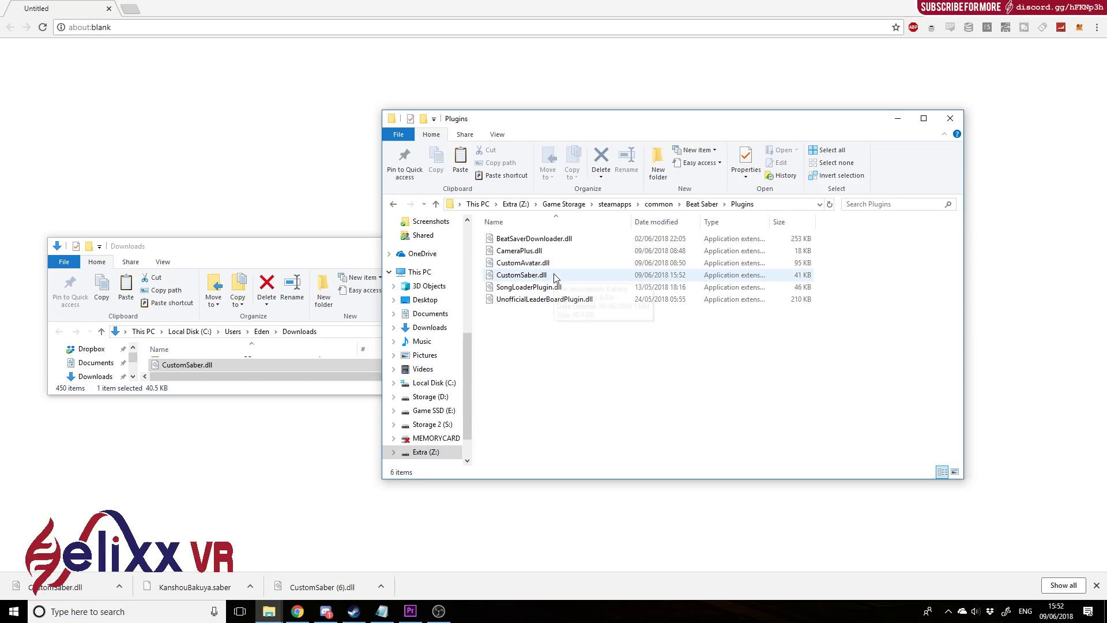
{"action": "left_click", "coordinate": [536, 275]}
Create a new folder named CustomSabers in the Beat Saber game folder and open it
{"action": "left_click", "coordinate": [699, 204]}
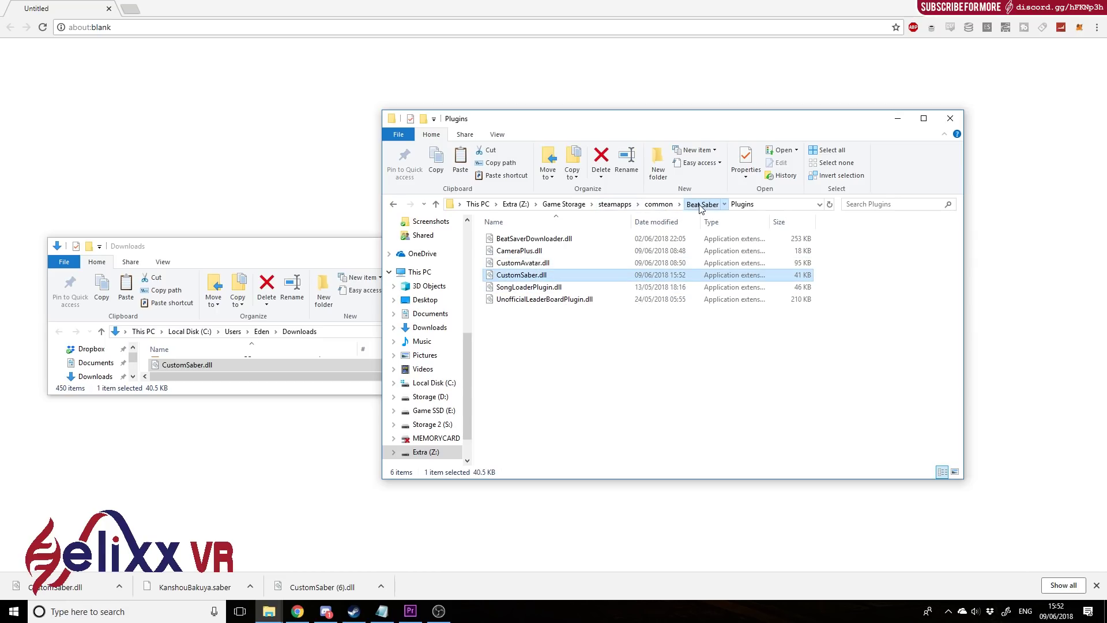
{"action": "right_click", "coordinate": [538, 411]}
{"action": "mouse_move", "coordinate": [451, 547]}
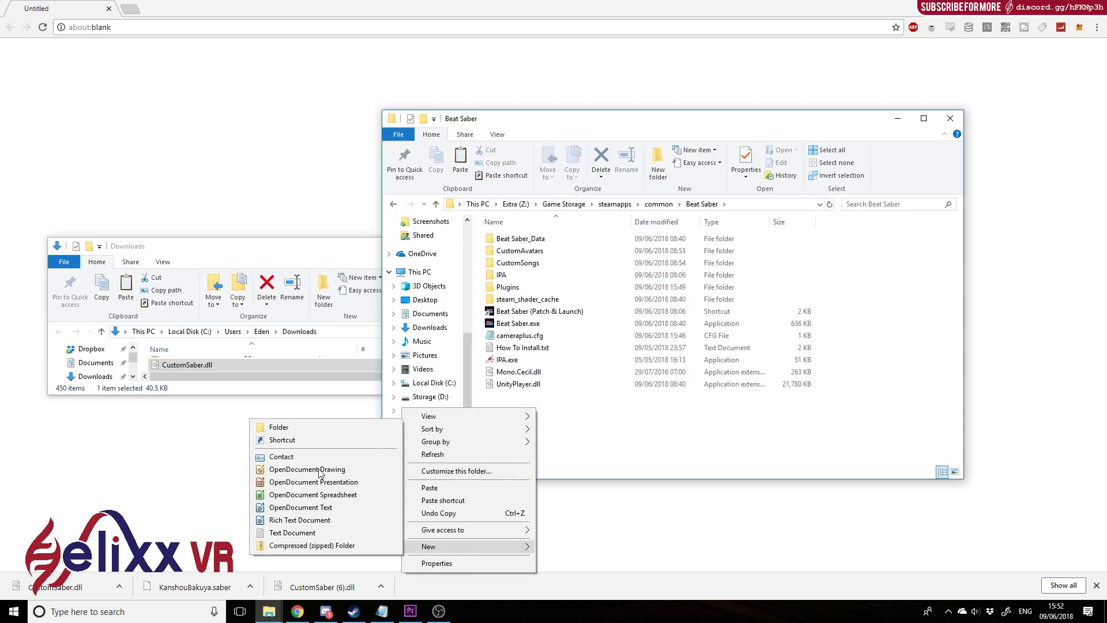
{"action": "left_click", "coordinate": [321, 426]}
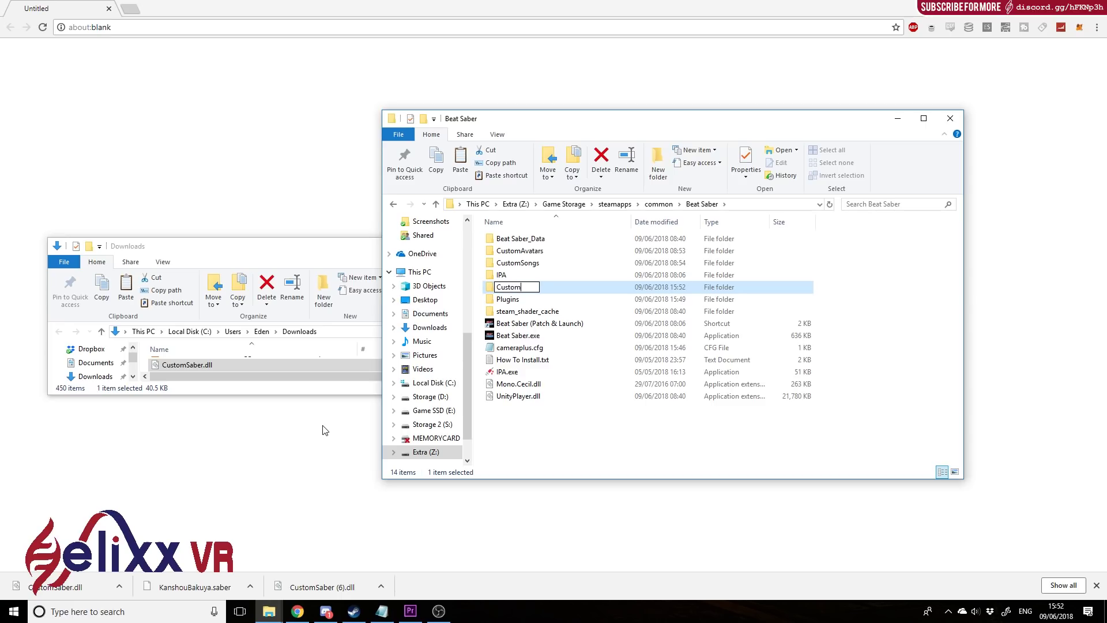
{"action": "type", "text": "CustomSabers"}
{"action": "key", "text": "Return"}
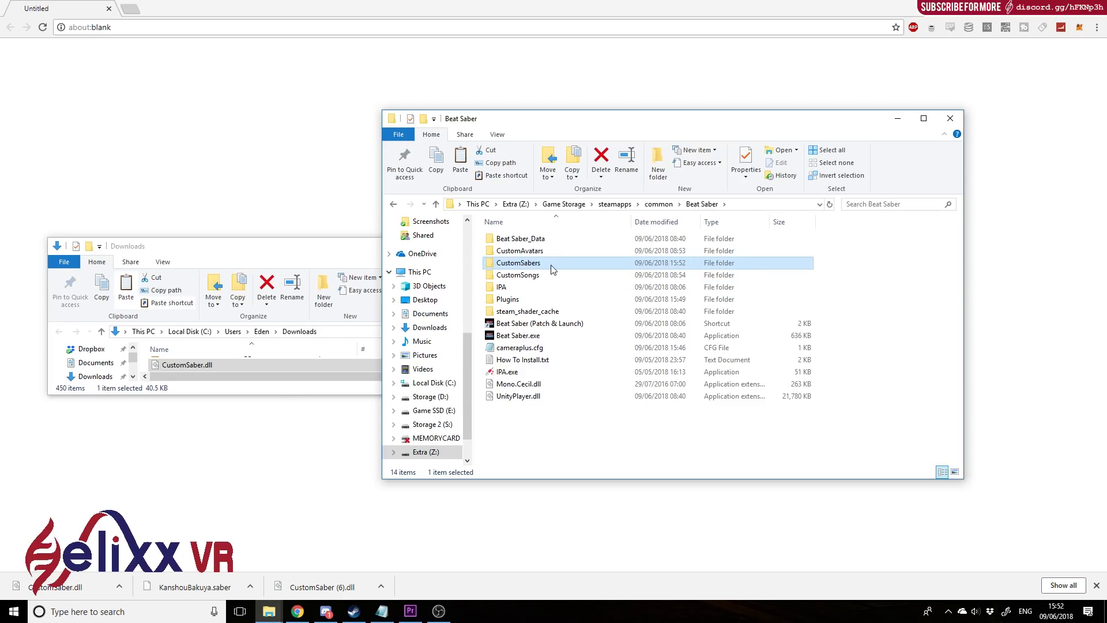
{"action": "double_click", "coordinate": [519, 263]}
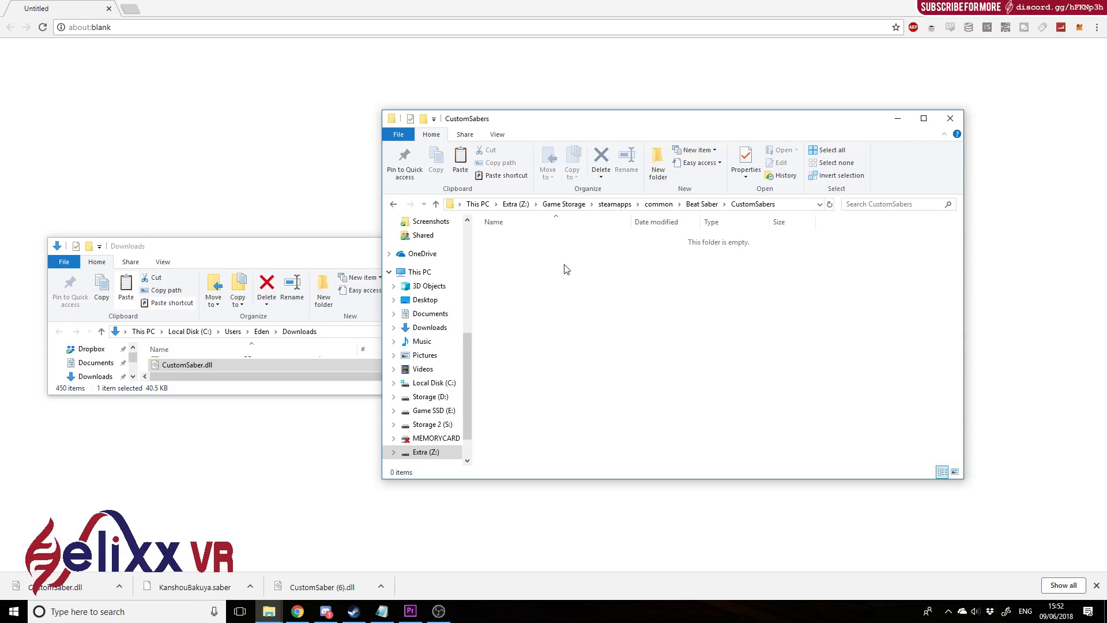
Switch to Discord, open the finished-sabers channel and download KanshouBakuya.saber
{"action": "left_click", "coordinate": [326, 251]}
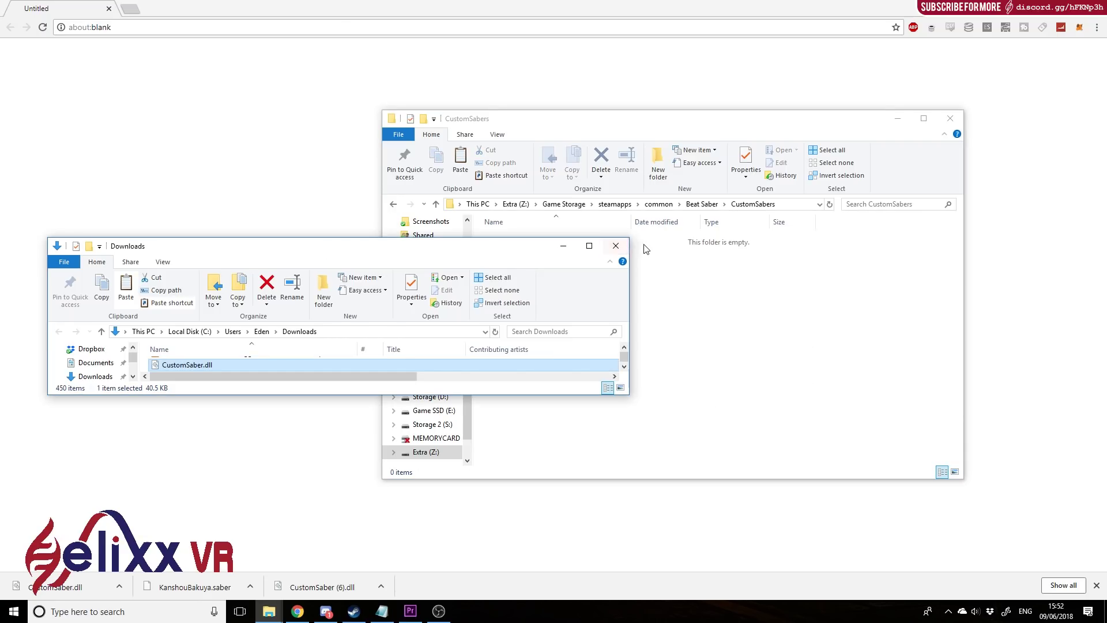
{"action": "left_click", "coordinate": [326, 611]}
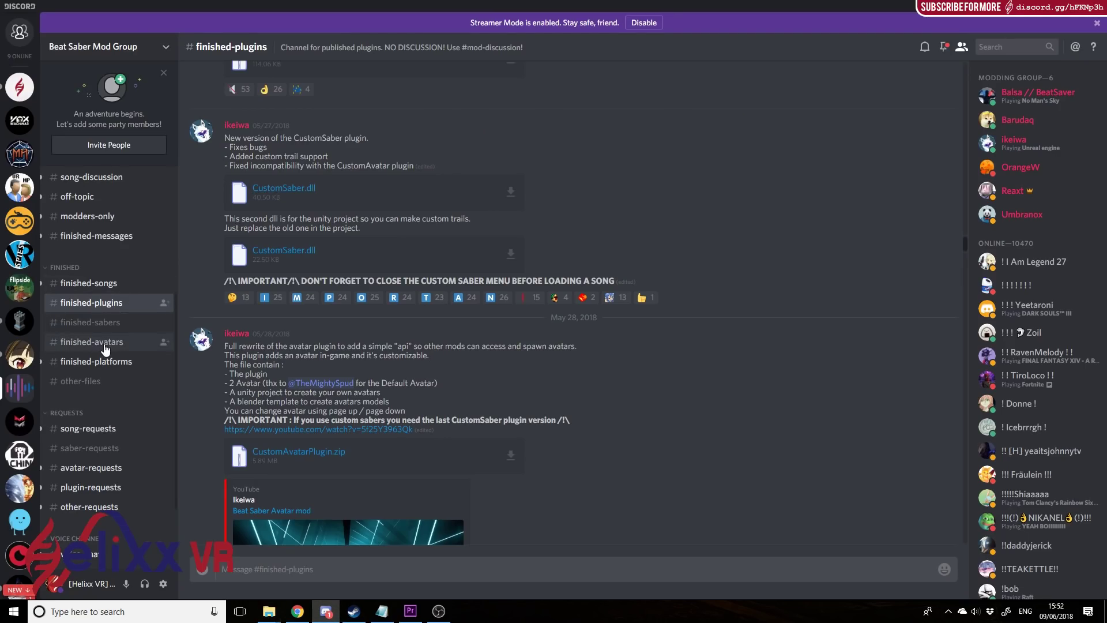
{"action": "left_click", "coordinate": [90, 322]}
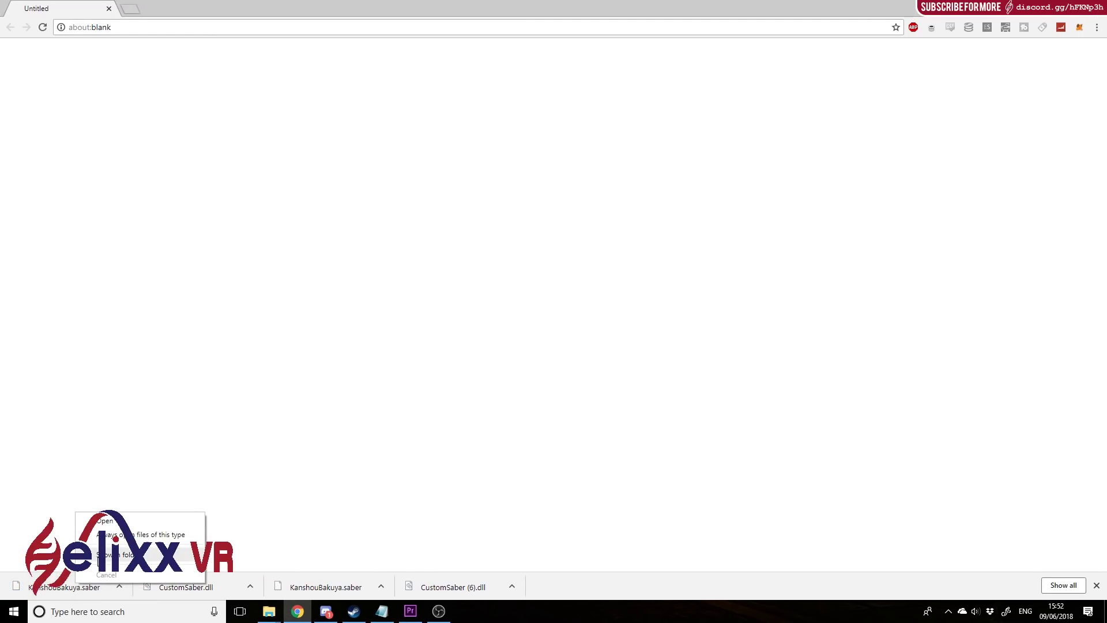
Show the downloaded KanshouBakuya.saber in Downloads and copy it into the game's CustomSabers folder
{"action": "left_click", "coordinate": [113, 554]}
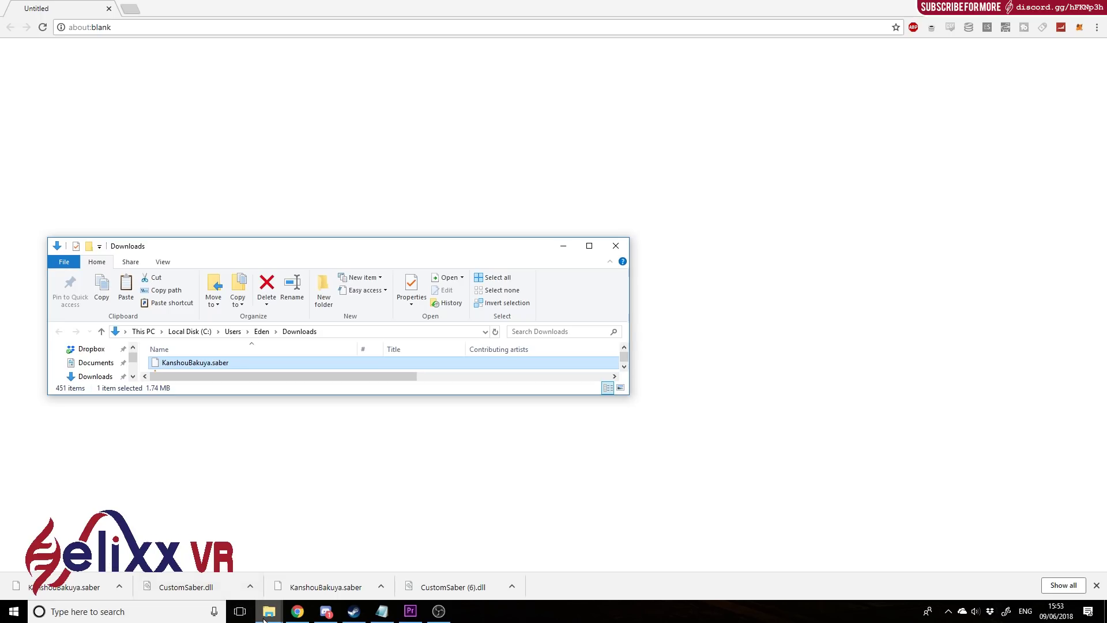
{"action": "mouse_move", "coordinate": [266, 612]}
{"action": "left_click", "coordinate": [372, 574]}
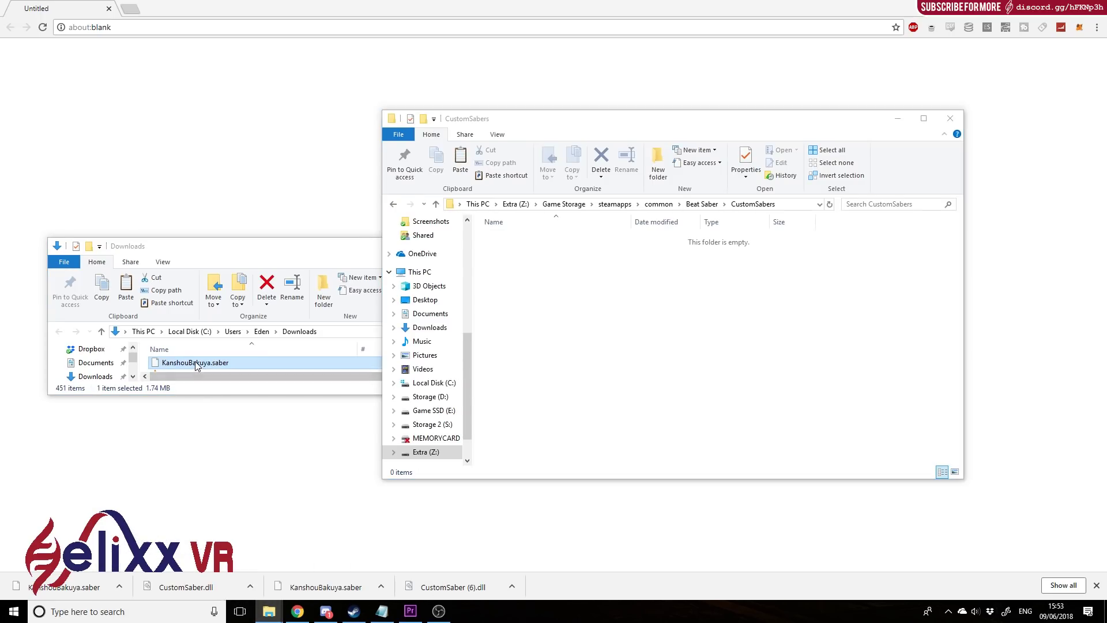
{"action": "left_click_drag", "start_coordinate": [195, 365], "coordinate": [702, 297]}
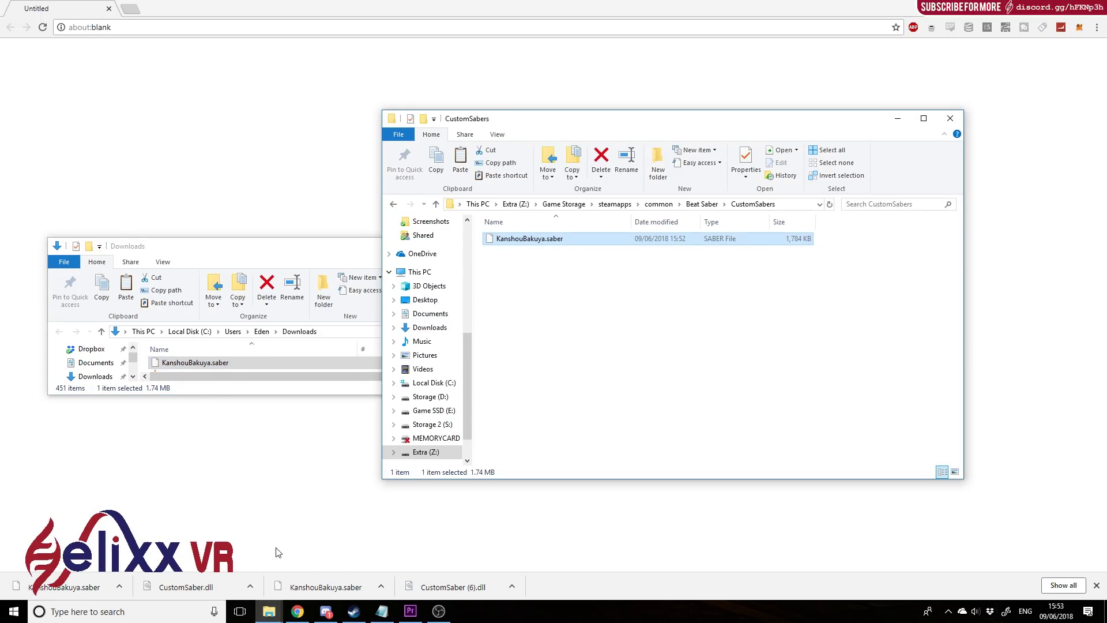
Return to Discord, browse the older posts in the finished-sabers channel and download Chaos_Saber.saber
{"action": "mouse_move", "coordinate": [325, 611]}
{"action": "left_click", "coordinate": [301, 563]}
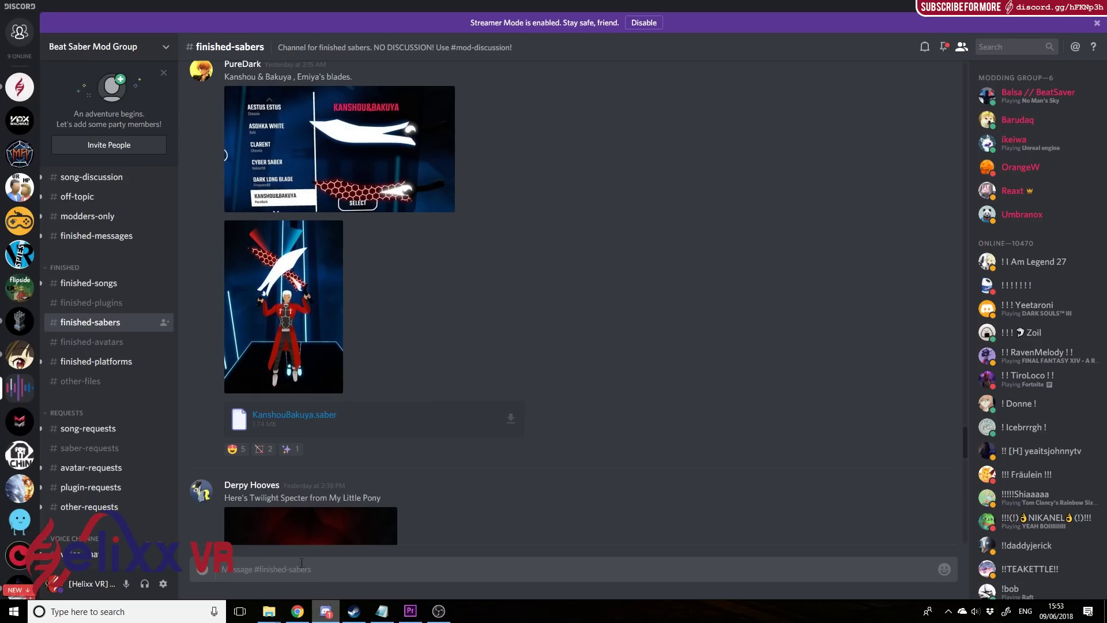
{"action": "scroll", "coordinate": [245, 391], "scroll_direction": "up", "scroll_amount": 15}
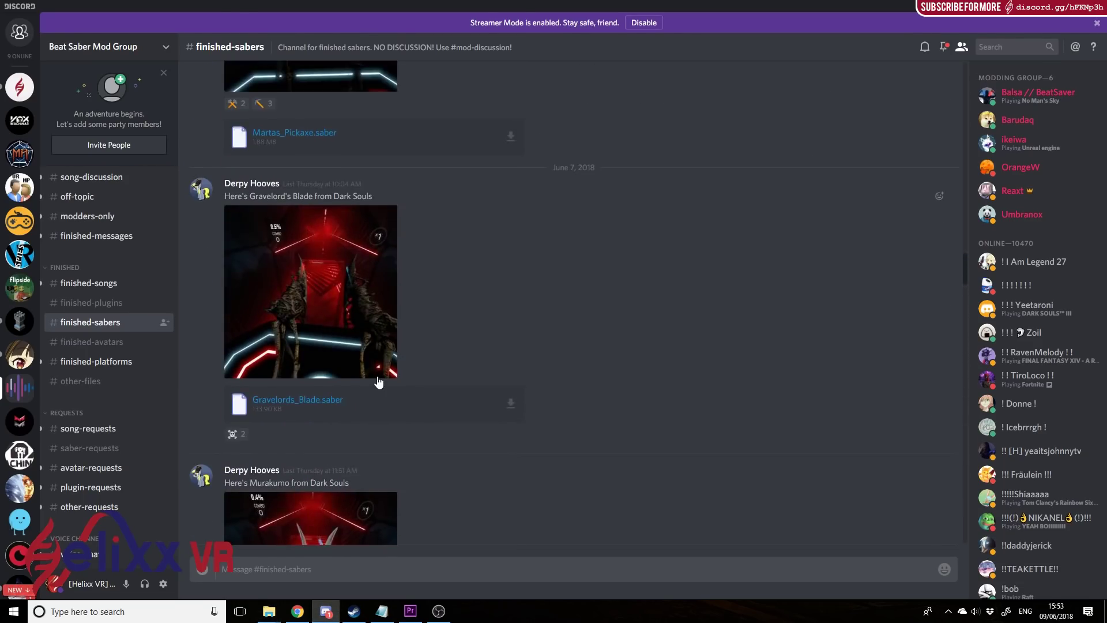
{"action": "scroll", "coordinate": [378, 381], "scroll_direction": "down", "scroll_amount": 10}
{"action": "scroll", "coordinate": [379, 383], "scroll_direction": "up", "scroll_amount": 9}
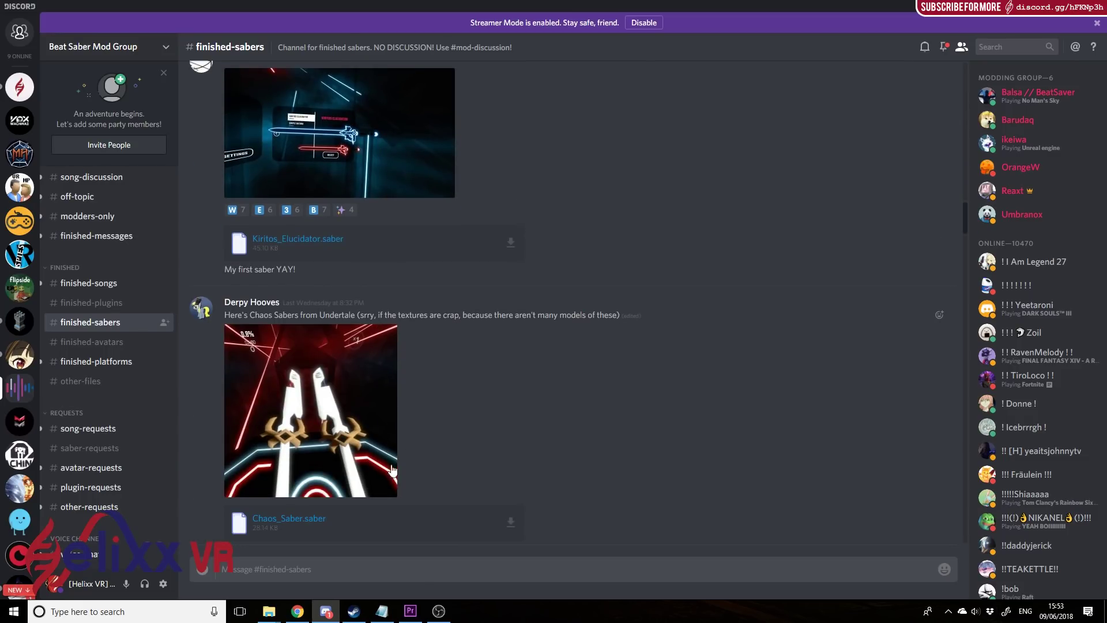
{"action": "left_click", "coordinate": [319, 520]}
Copy the downloaded Chaos_Saber.saber from Downloads into the CustomSabers folder and minimize the Downloads window
{"action": "right_click", "coordinate": [67, 581]}
{"action": "left_click", "coordinate": [98, 553]}
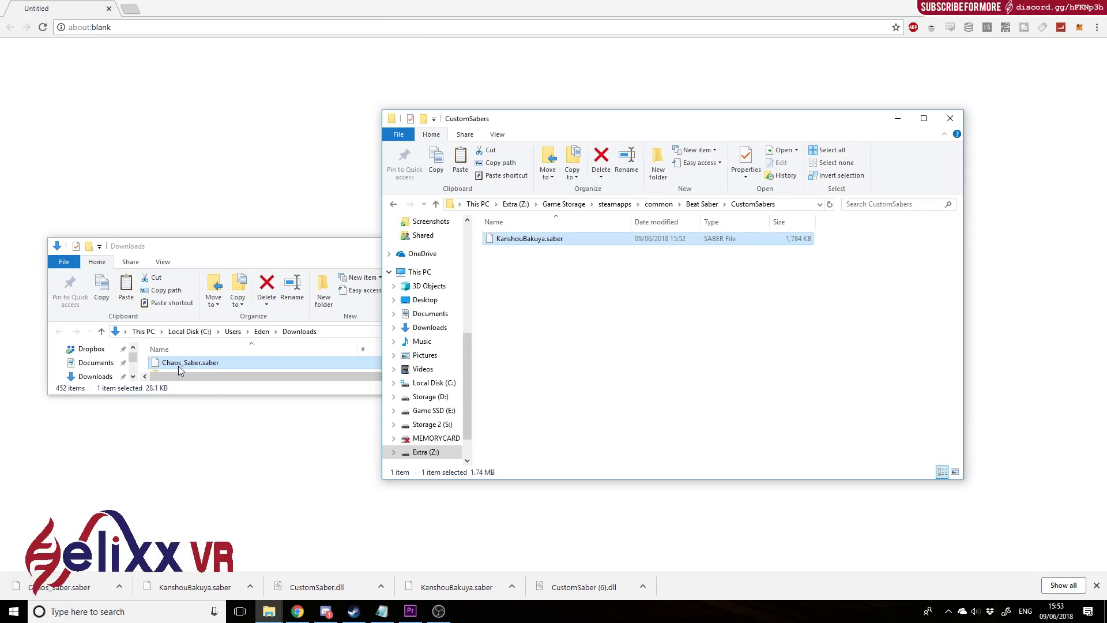
{"action": "left_click_drag", "start_coordinate": [178, 365], "coordinate": [616, 329]}
{"action": "left_click", "coordinate": [599, 374]}
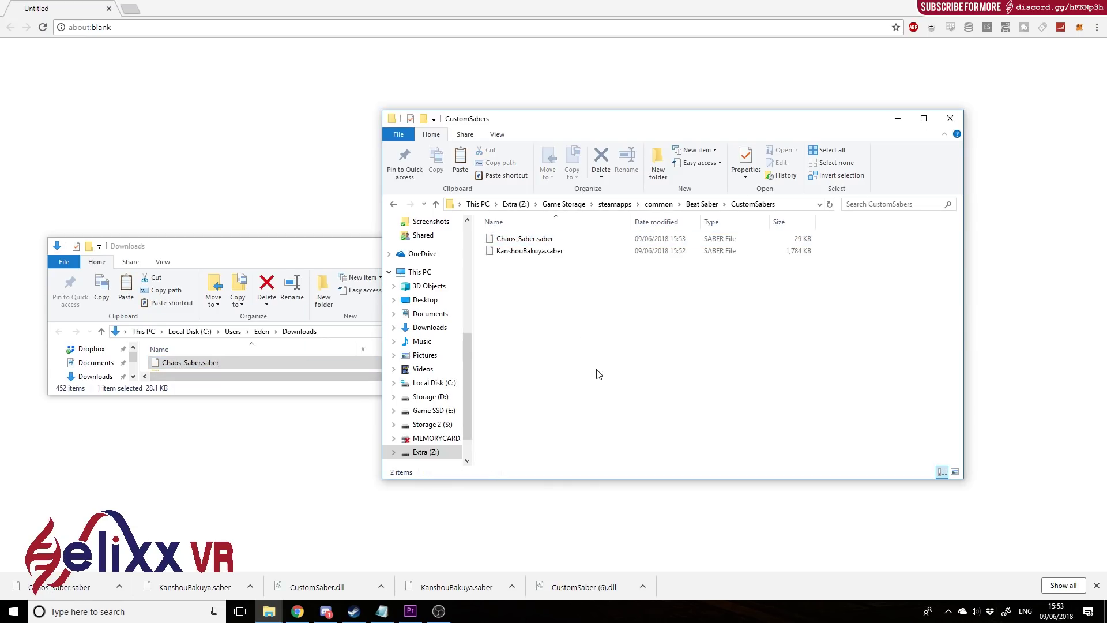
{"action": "left_click", "coordinate": [333, 268]}
{"action": "left_click", "coordinate": [563, 248]}
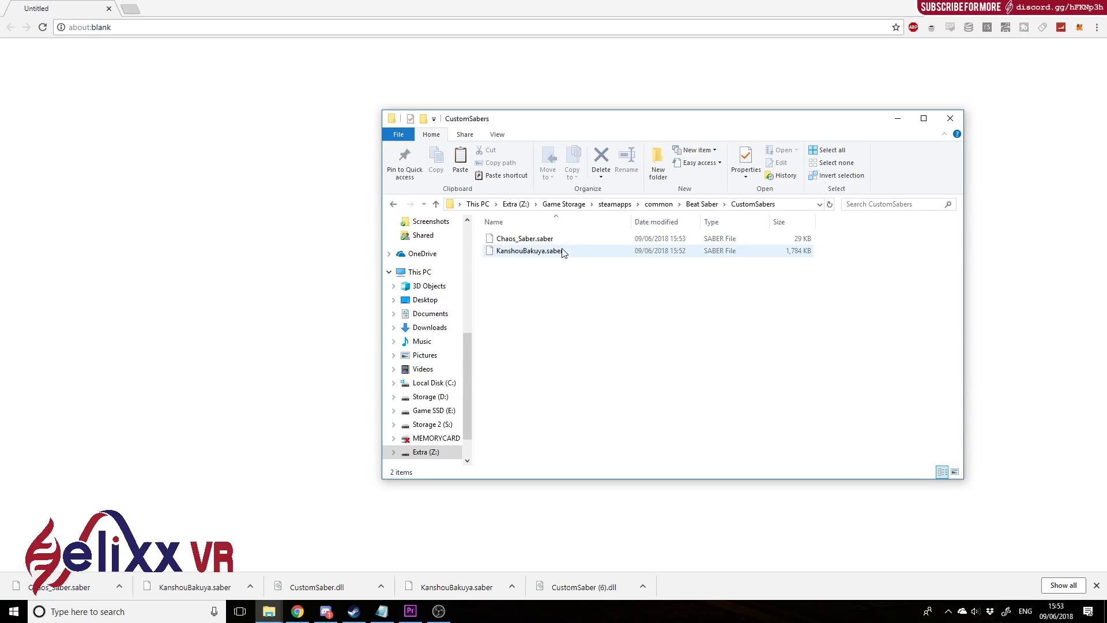
Go back to the main Beat Saber folder, switch to Steam and launch Beat Saber
{"action": "left_click", "coordinate": [700, 205]}
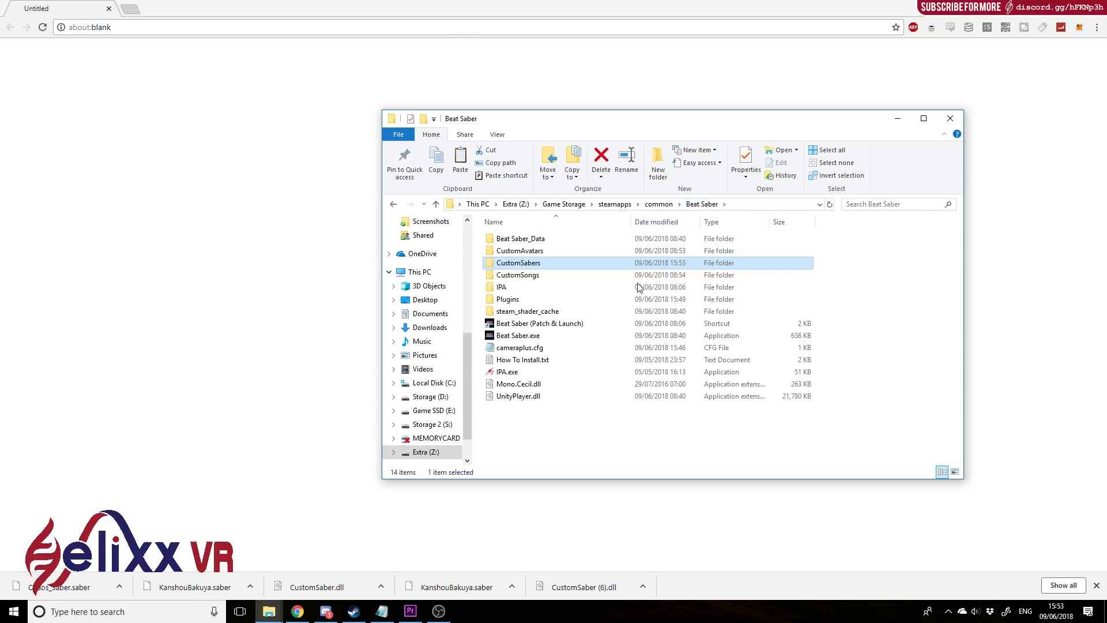
{"action": "left_click", "coordinate": [326, 612]}
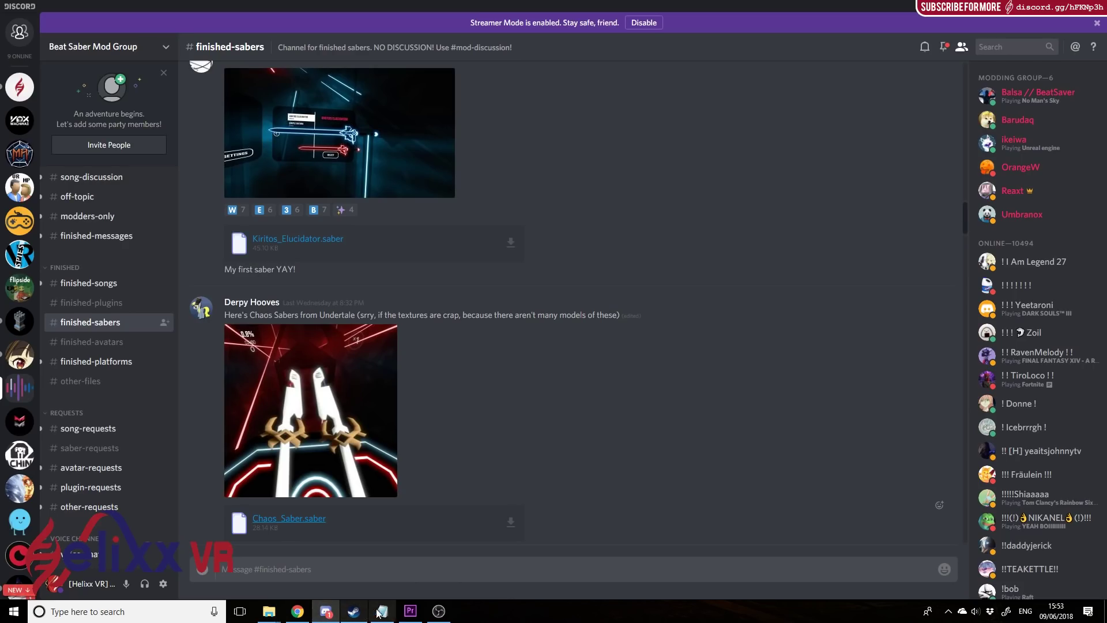
{"action": "left_click", "coordinate": [353, 613]}
{"action": "left_click", "coordinate": [192, 118]}
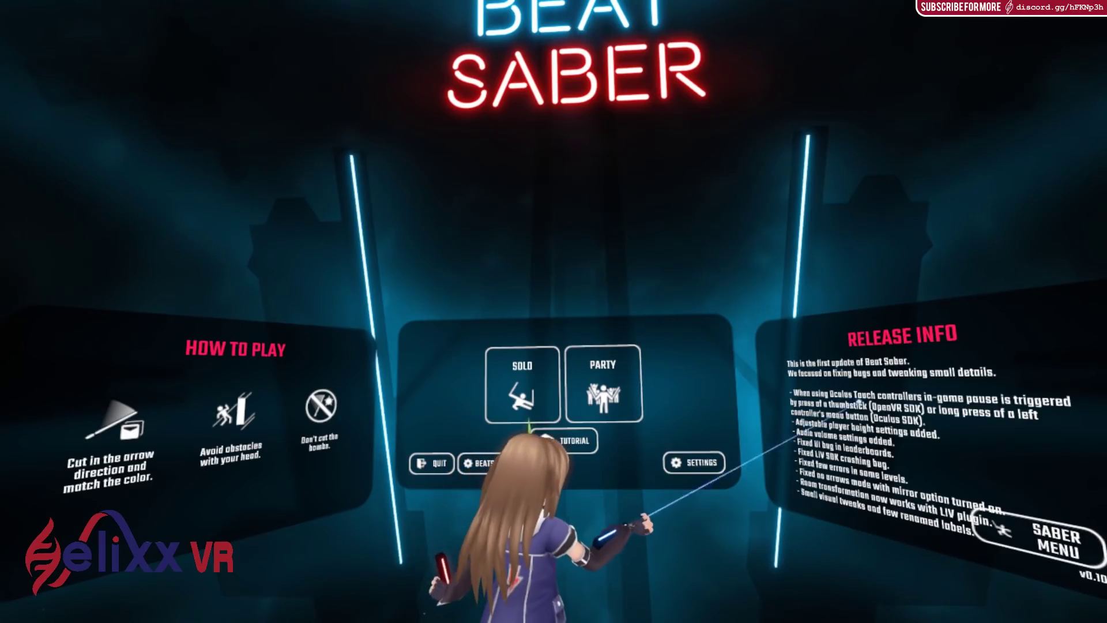
Choose the Kanshou&Bakuya saber in the in-game saber menu
{"action": "left_click", "coordinate": [973, 529]}
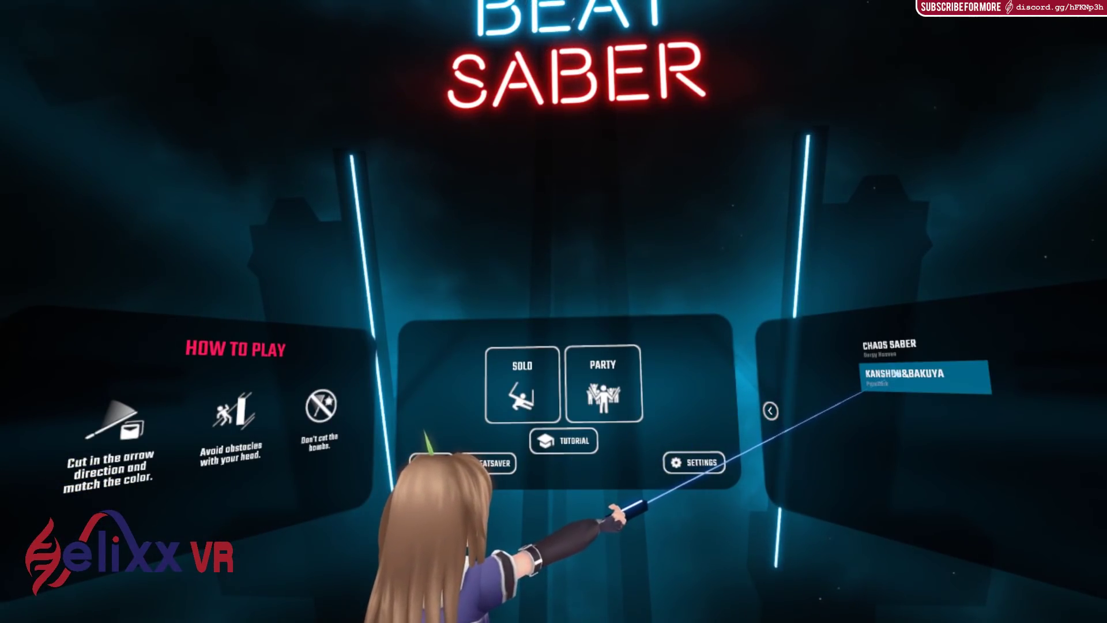
{"action": "left_click", "coordinate": [899, 381]}
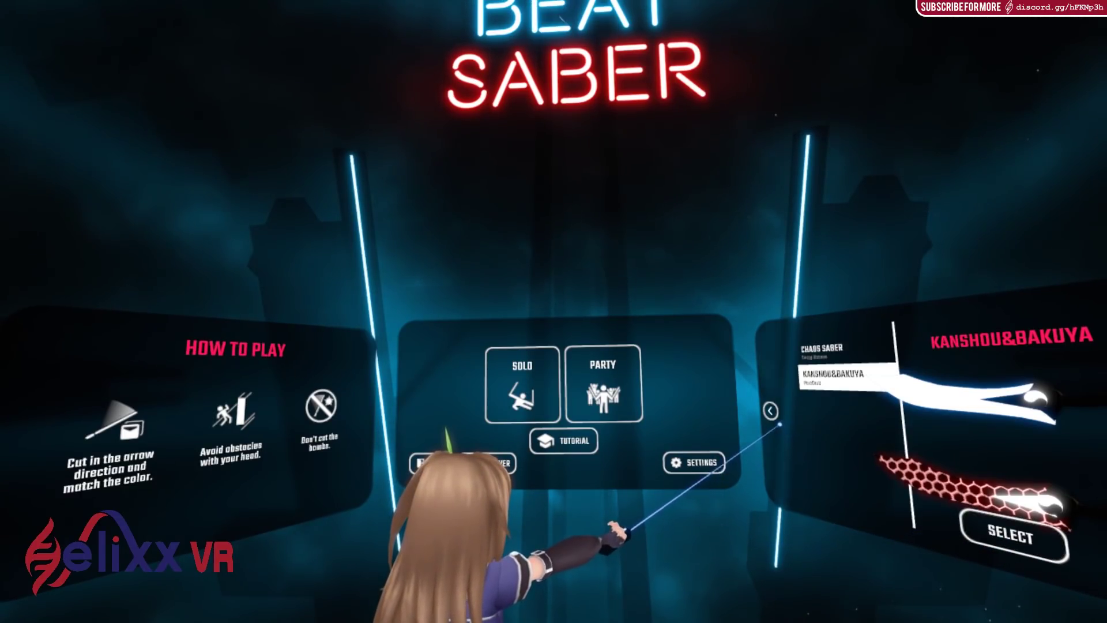
{"action": "left_click", "coordinate": [980, 531]}
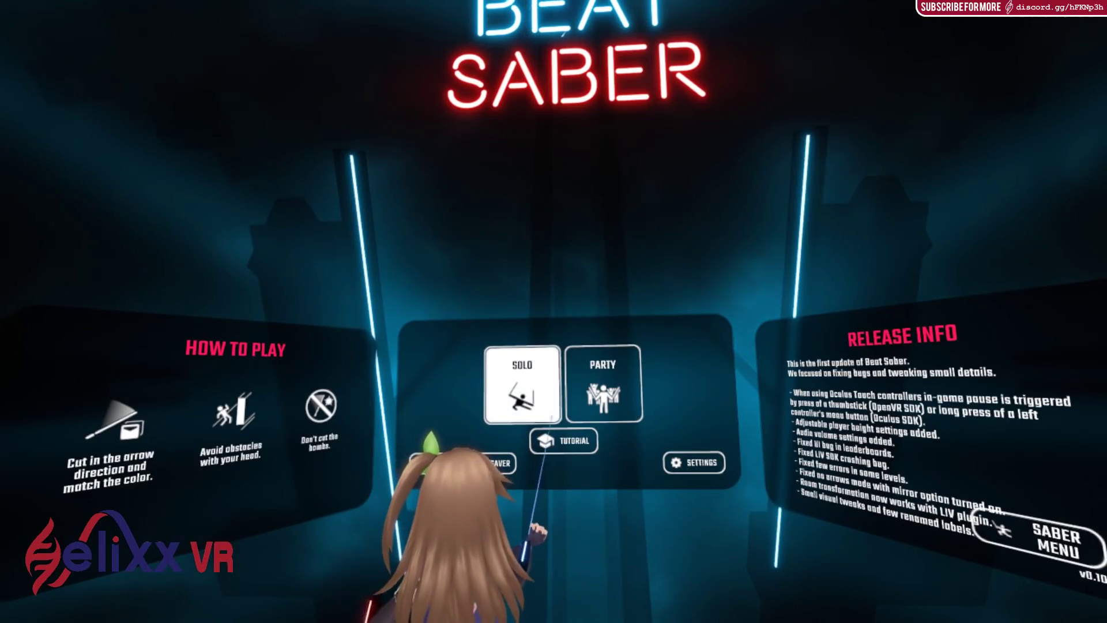
Enter Solo mode and choose the song $100 Bills to try the custom saber
{"action": "left_click", "coordinate": [507, 369]}
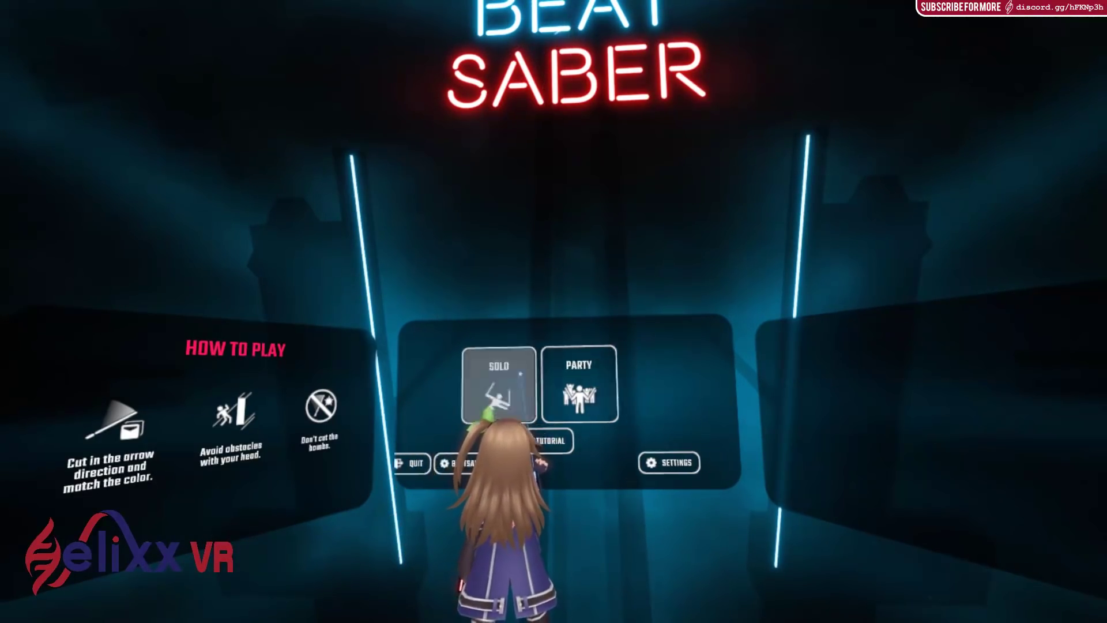
{"action": "left_click", "coordinate": [476, 402]}
{"action": "left_click", "coordinate": [545, 347]}
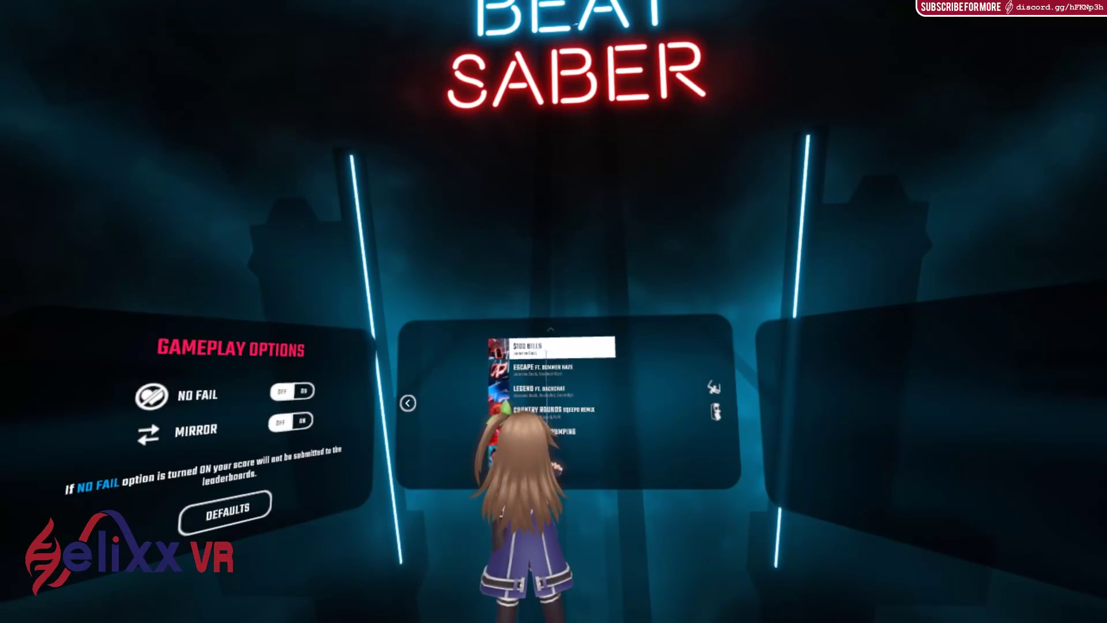